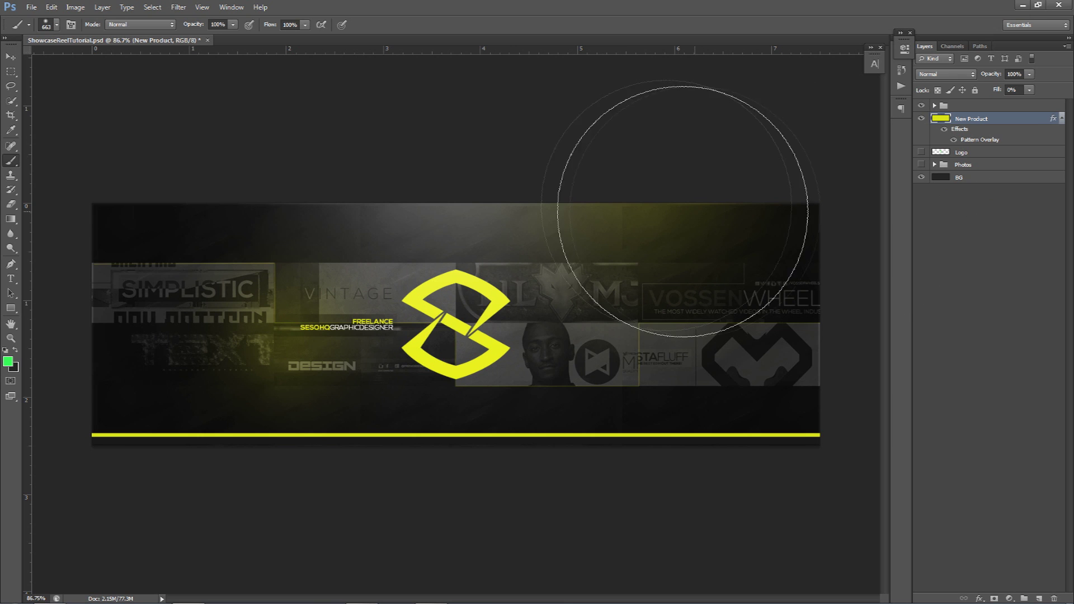
Step: Inspect the New Product layer's Pattern Overlay settings and pattern presets, and compare the banner with and without that layer
{"action": "key", "text": "v"}
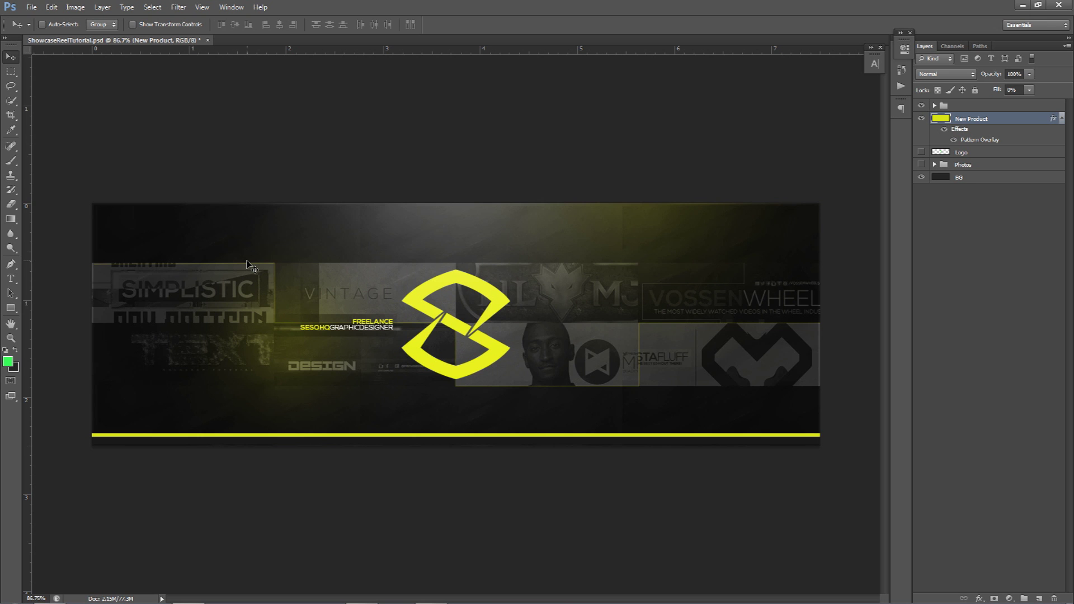
{"action": "double_click", "coordinate": [979, 140]}
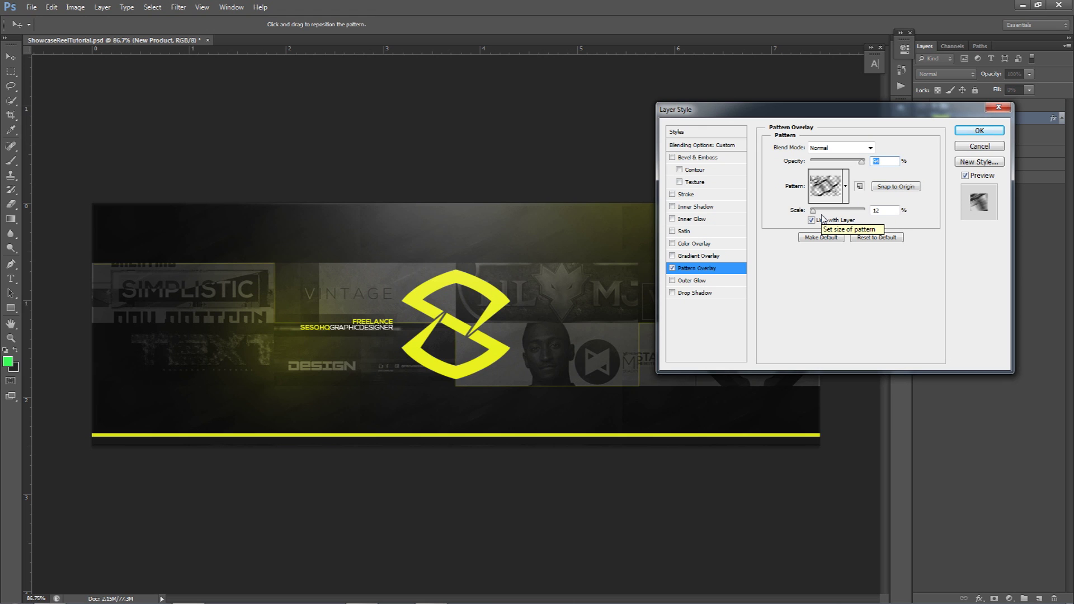
{"action": "left_click", "coordinate": [826, 193]}
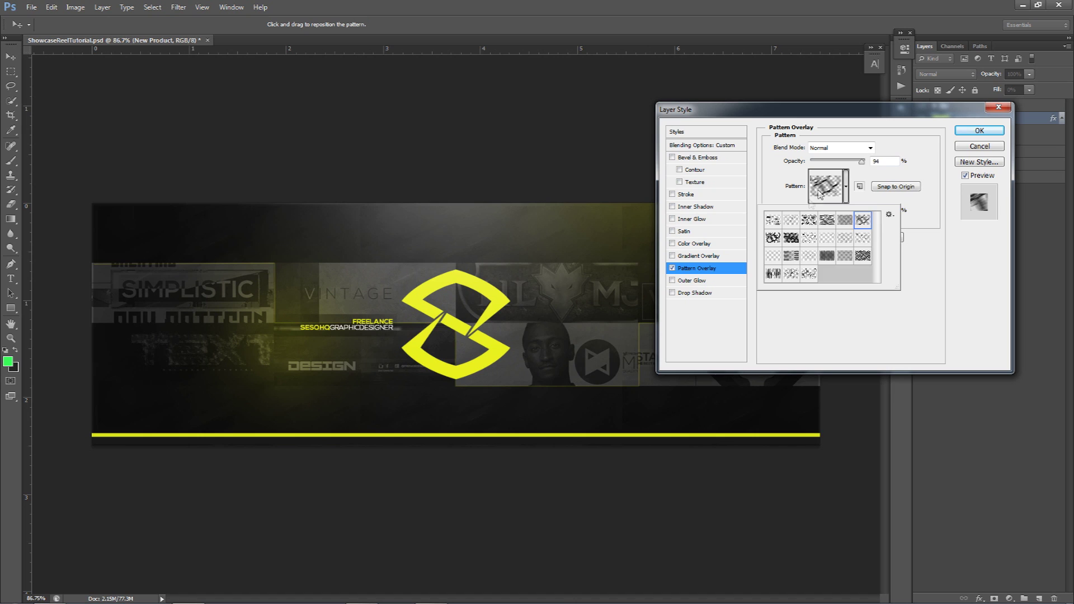
{"action": "left_click", "coordinate": [826, 190]}
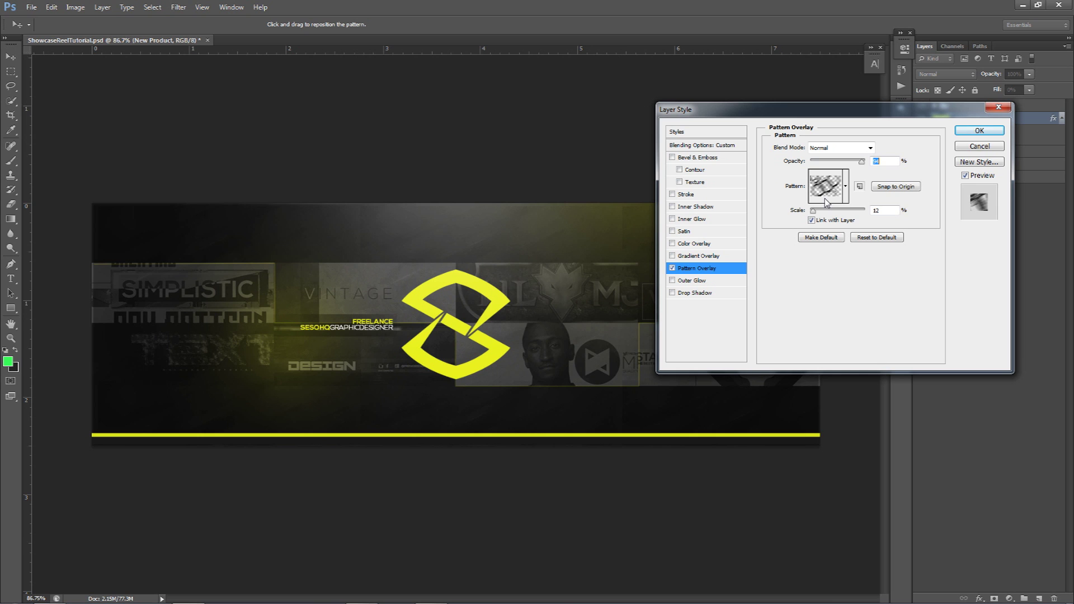
{"action": "left_click", "coordinate": [979, 132]}
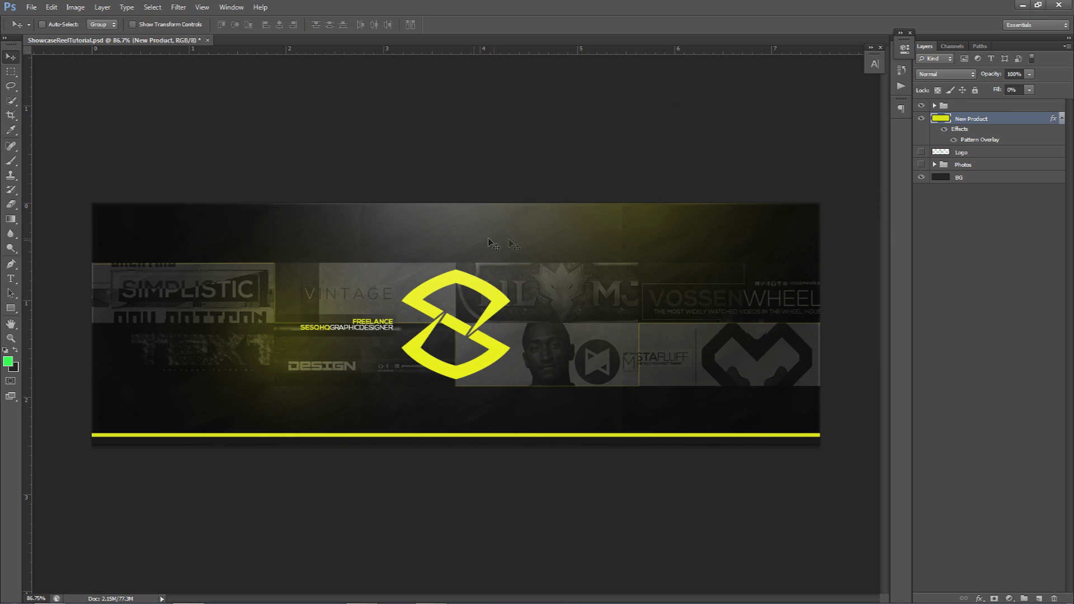
{"action": "left_click", "coordinate": [922, 118]}
{"action": "left_click", "coordinate": [922, 118]}
{"action": "left_click", "coordinate": [922, 118]}
{"action": "left_click", "coordinate": [922, 119]}
Step: Try the first pattern preset in the New Product layer's Pattern Overlay with a slightly larger scale
{"action": "double_click", "coordinate": [971, 141]}
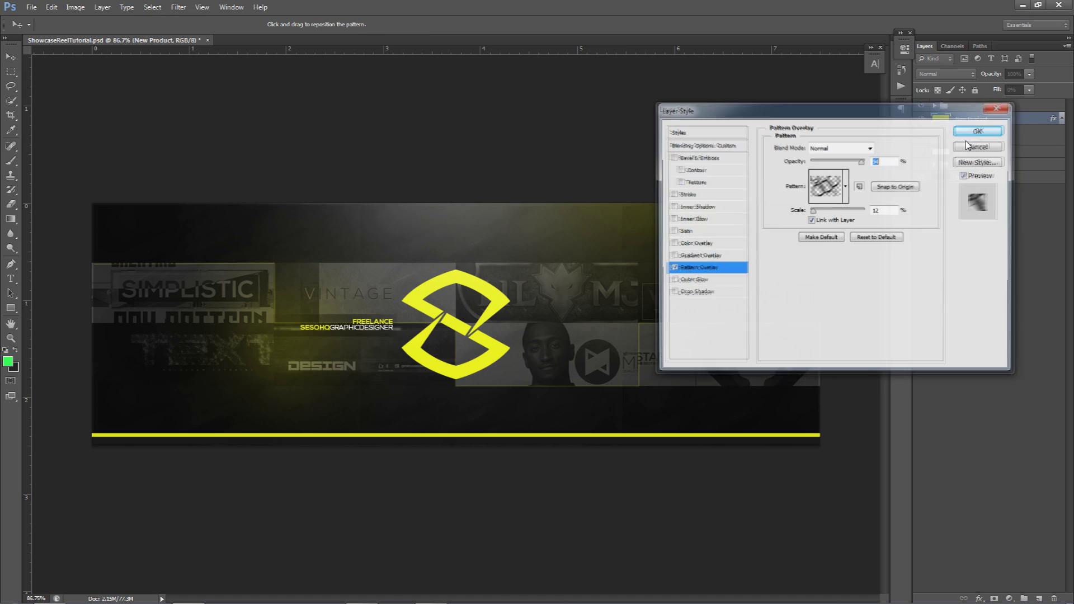
{"action": "left_click", "coordinate": [846, 186]}
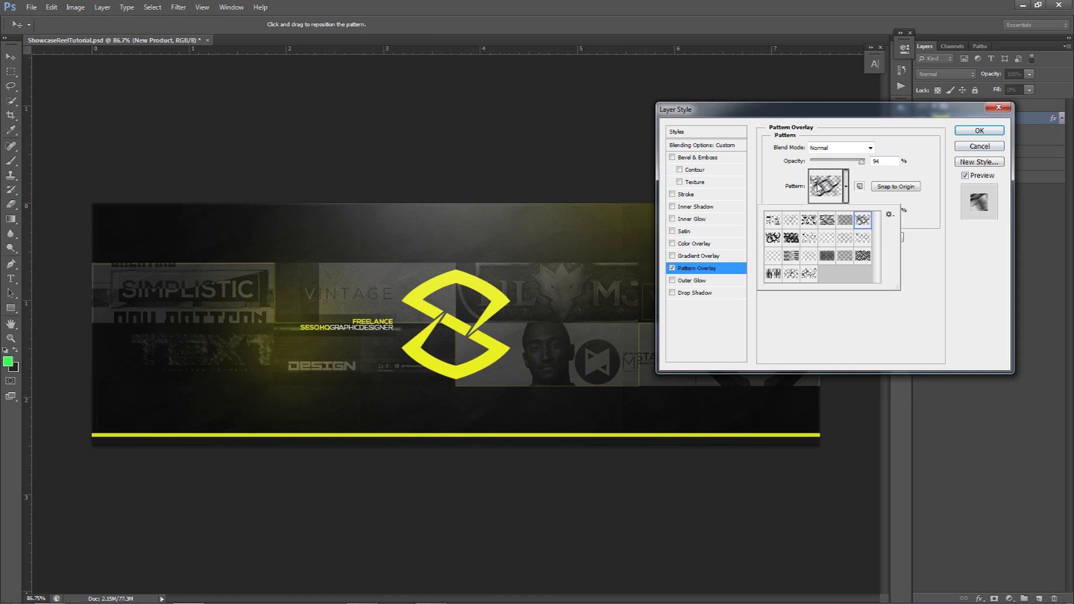
{"action": "double_click", "coordinate": [780, 219]}
{"action": "mouse_move", "coordinate": [813, 210]}
{"action": "left_mouse_down"}
{"action": "mouse_move", "coordinate": [834, 215]}
{"action": "mouse_move", "coordinate": [811, 216]}
{"action": "left_mouse_up"}
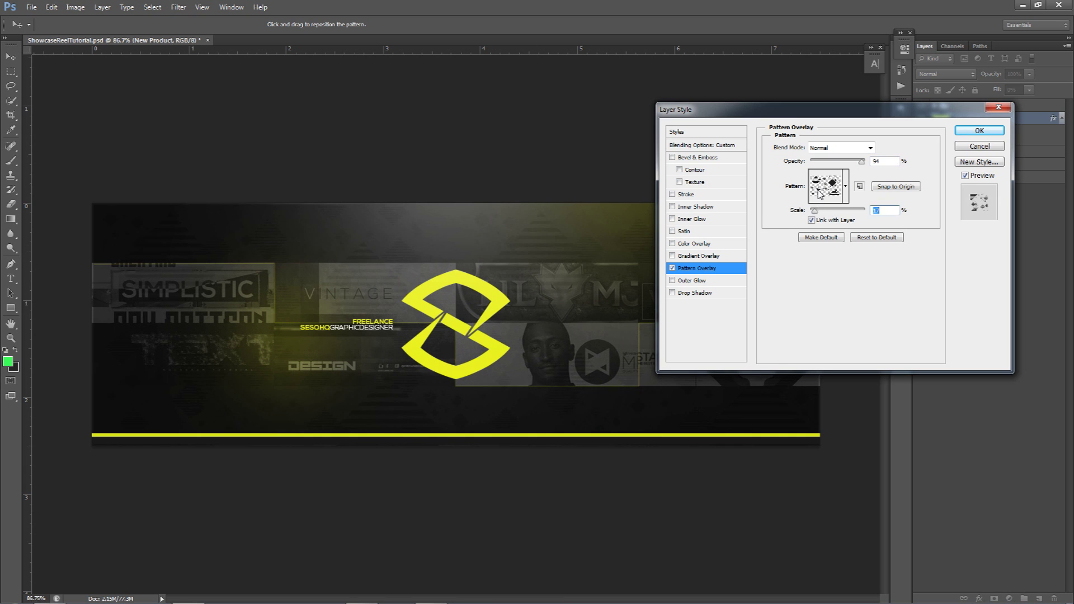
Step: Change the Pattern Overlay to the second pattern preset, adjust its scale slightly and apply the layer style
{"action": "left_click", "coordinate": [821, 193]}
{"action": "left_click", "coordinate": [790, 220]}
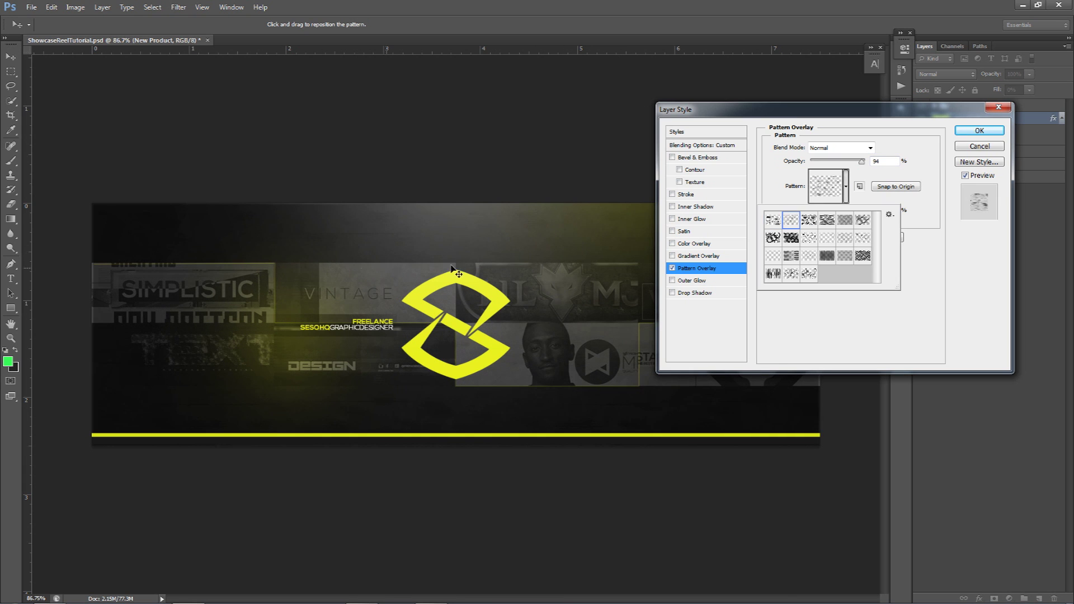
{"action": "left_click", "coordinate": [823, 188]}
{"action": "left_click_drag", "start_coordinate": [812, 210], "coordinate": [816, 215]}
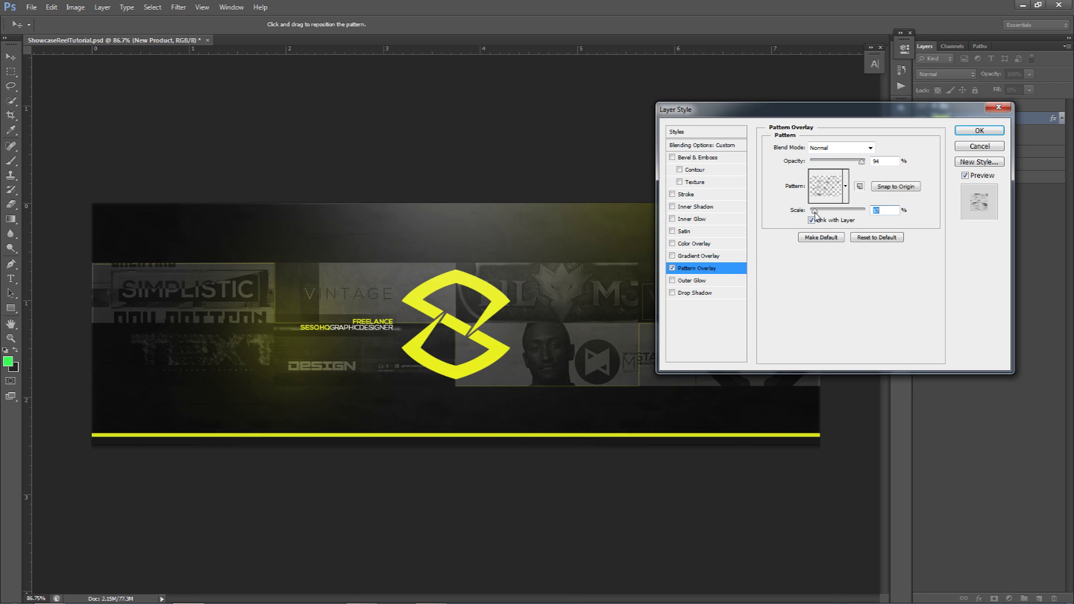
{"action": "left_click", "coordinate": [979, 131]}
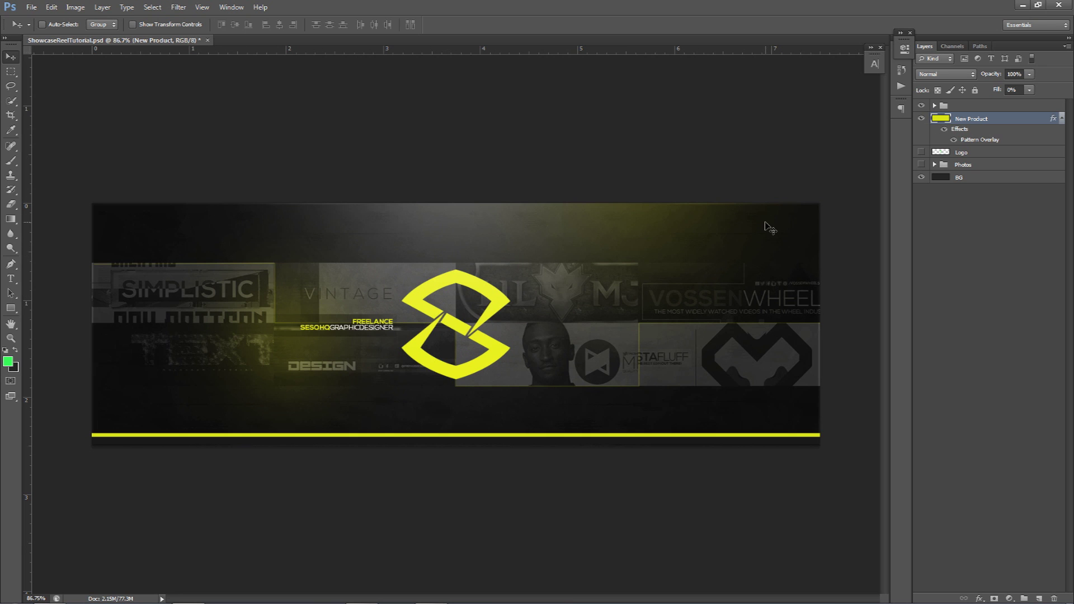
Step: Collapse the New Product layer's effects and hide both that layer and the finished banner group above it
{"action": "left_click", "coordinate": [1062, 118]}
{"action": "left_click", "coordinate": [922, 105]}
{"action": "left_click", "coordinate": [922, 118]}
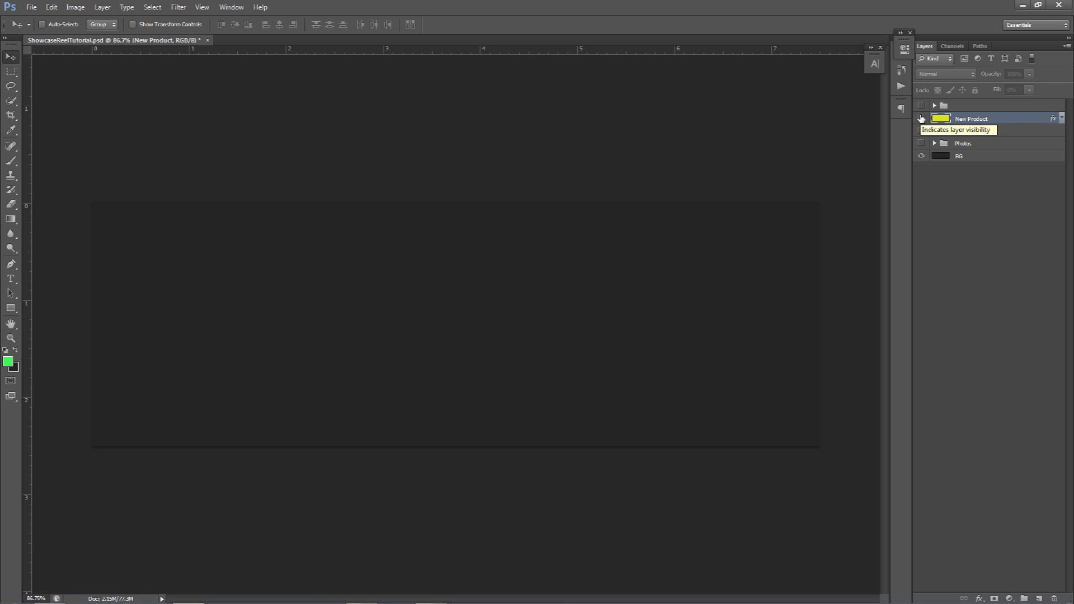
{"action": "left_click", "coordinate": [921, 118]}
{"action": "left_click", "coordinate": [921, 105]}
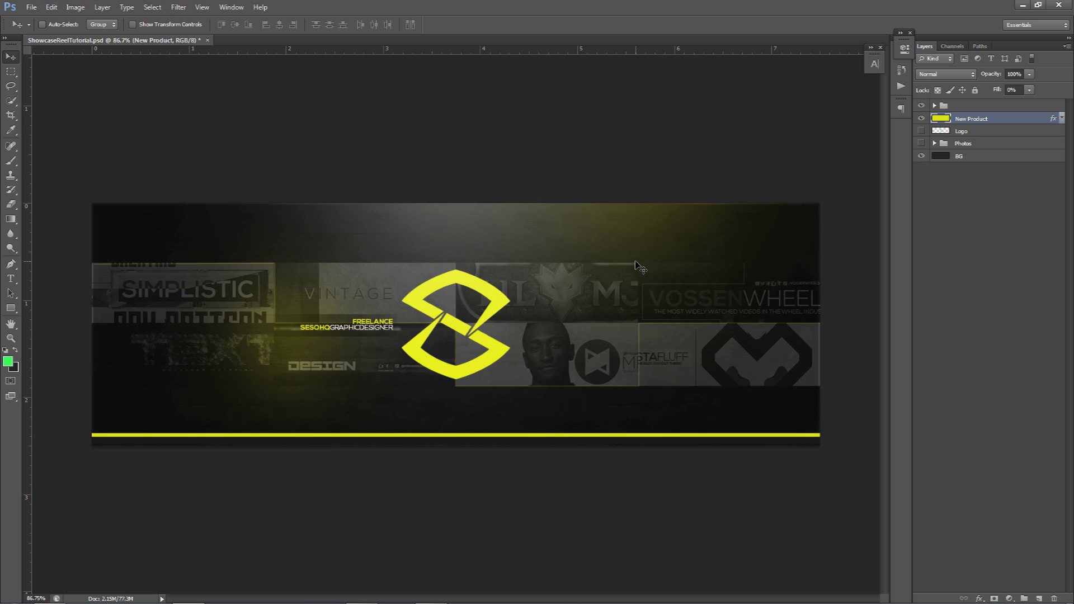
{"action": "left_click", "coordinate": [922, 118]}
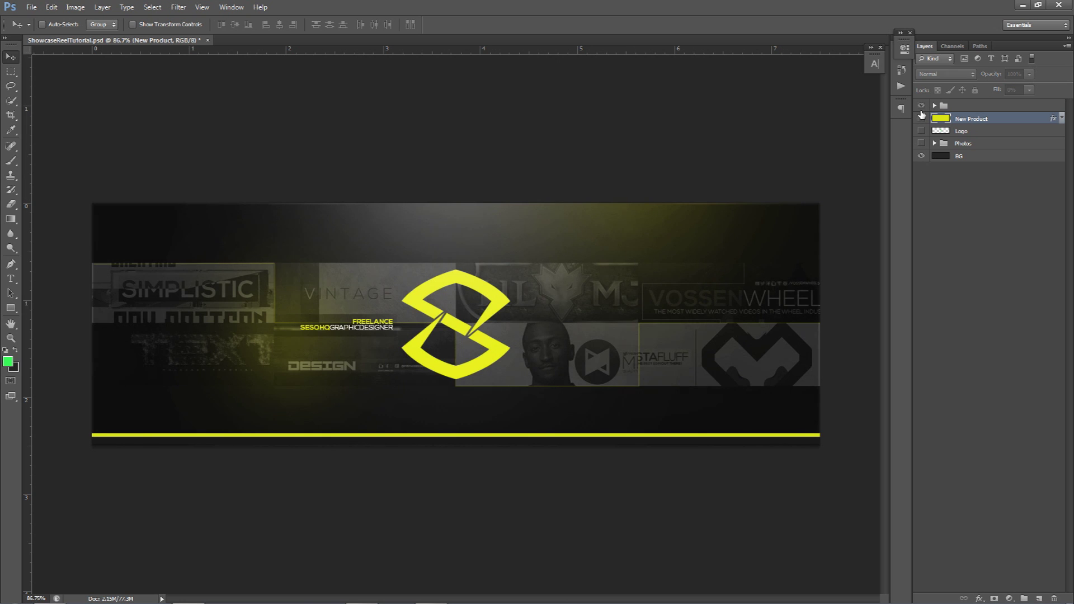
{"action": "left_click", "coordinate": [921, 105]}
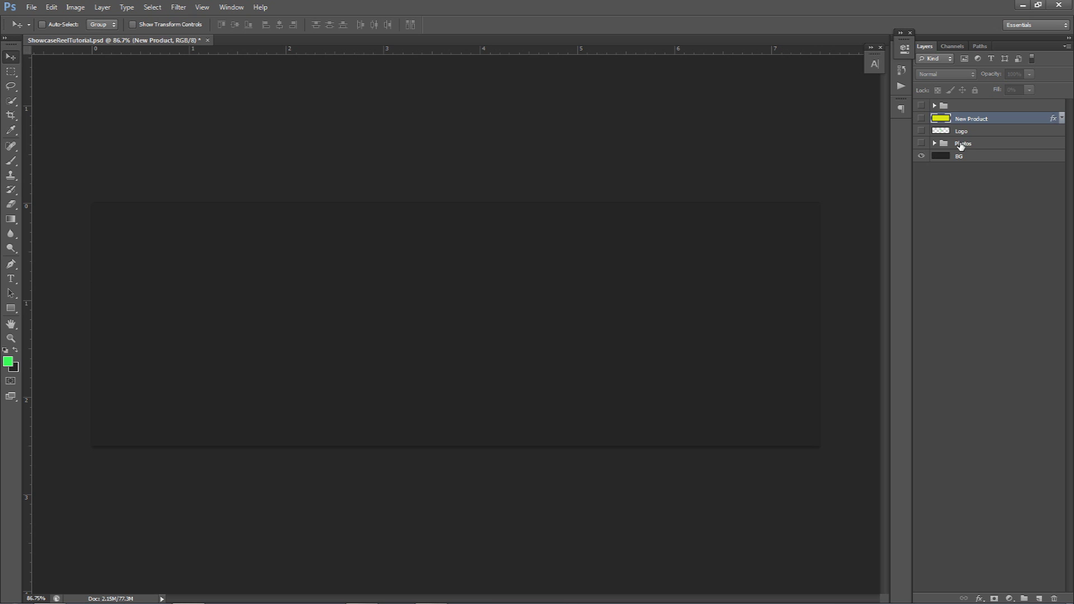
Step: Show the Logo layer and look through the layers inside the Photos group
{"action": "left_click", "coordinate": [960, 145]}
{"action": "left_click", "coordinate": [921, 130]}
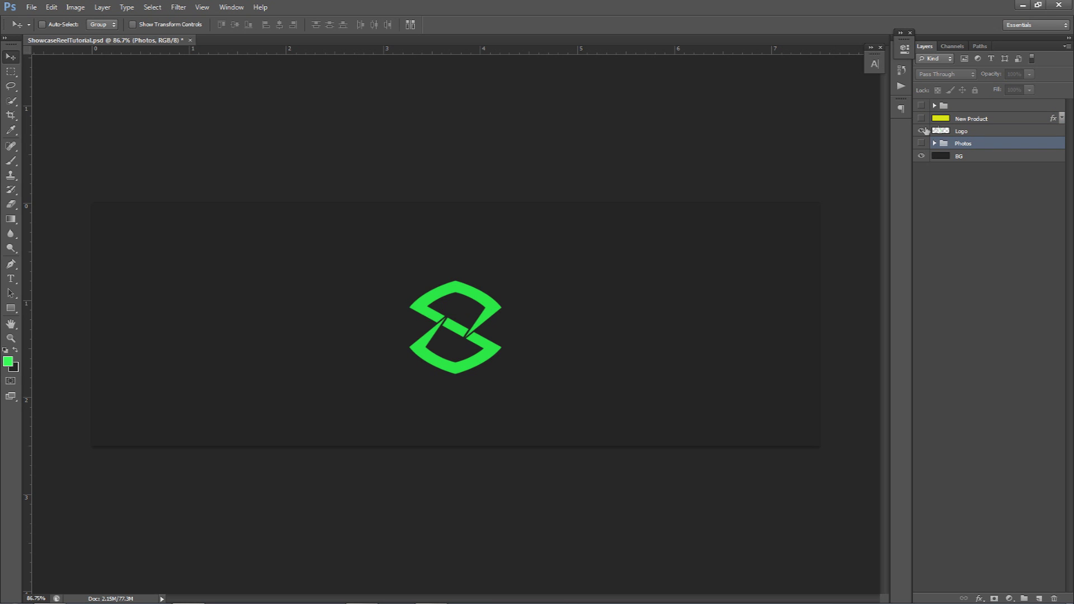
{"action": "left_click", "coordinate": [933, 144]}
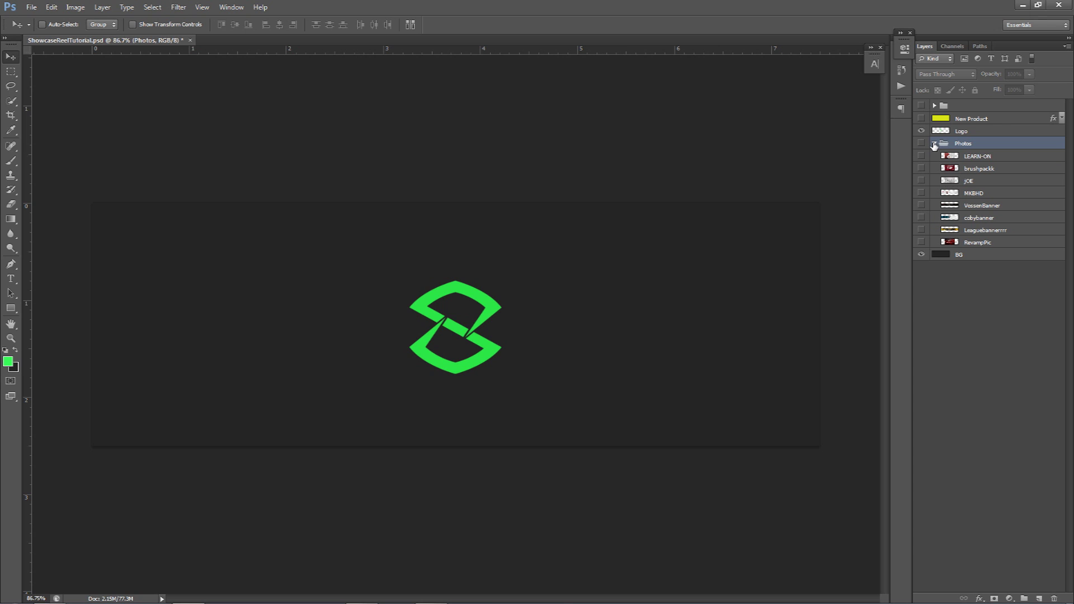
{"action": "left_click", "coordinate": [935, 143]}
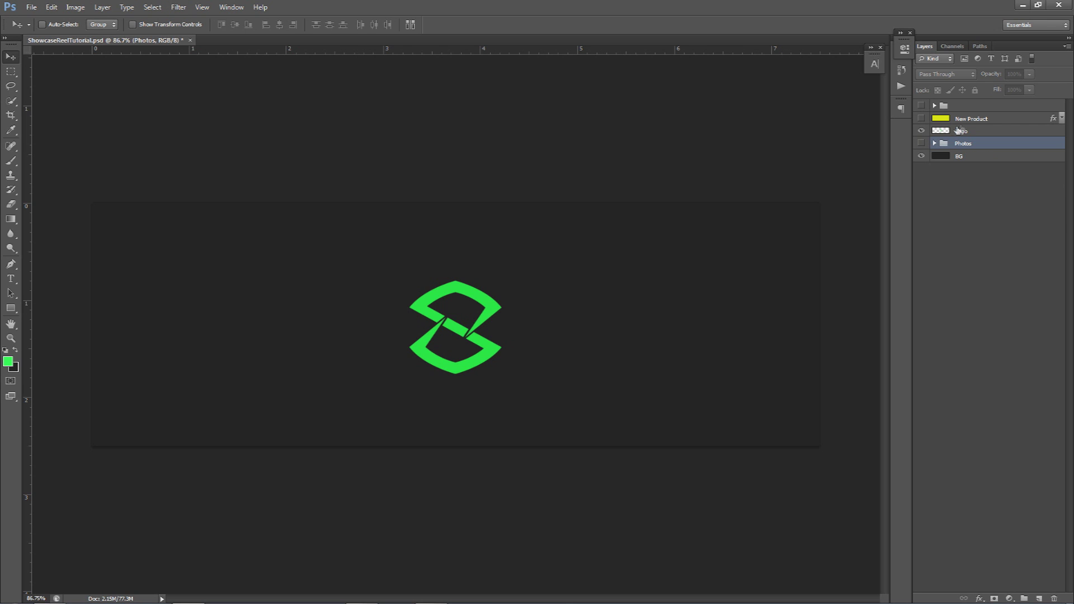
Step: Select the BG layer, swap the foreground and background colours, and check the dark foreground colour's hex code
{"action": "left_click", "coordinate": [960, 132]}
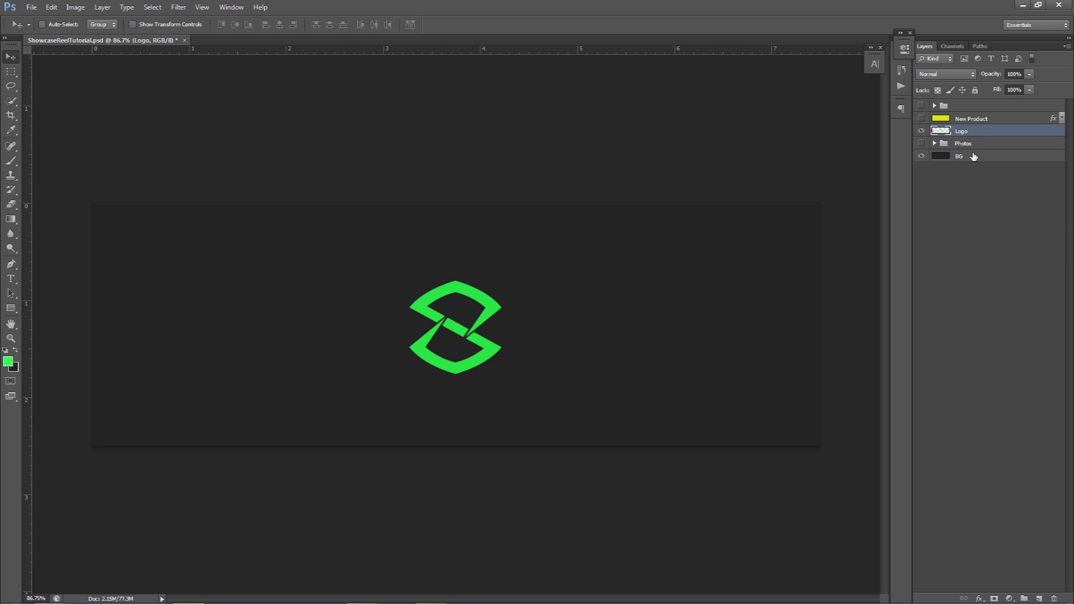
{"action": "left_click", "coordinate": [973, 156]}
{"action": "left_click", "coordinate": [16, 349]}
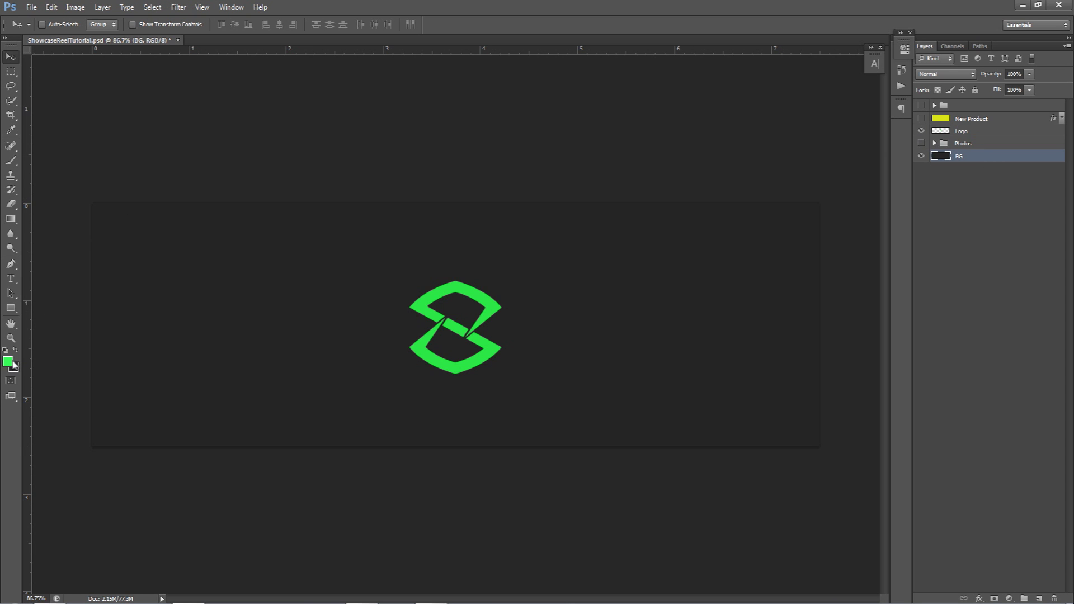
{"action": "left_click", "coordinate": [9, 361]}
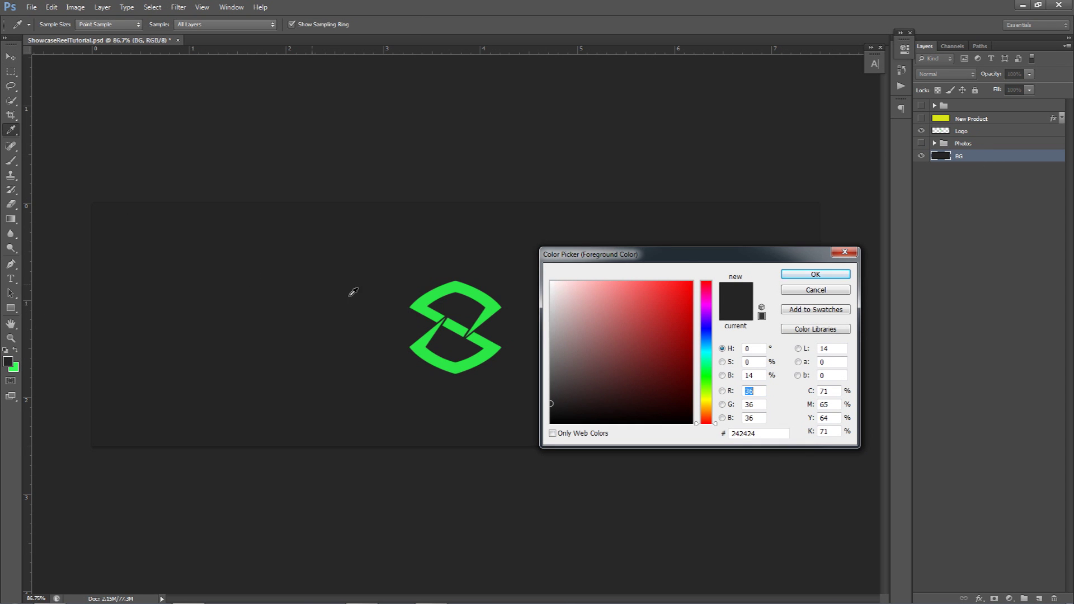
{"action": "double_click", "coordinate": [741, 437]}
{"action": "left_click", "coordinate": [801, 279]}
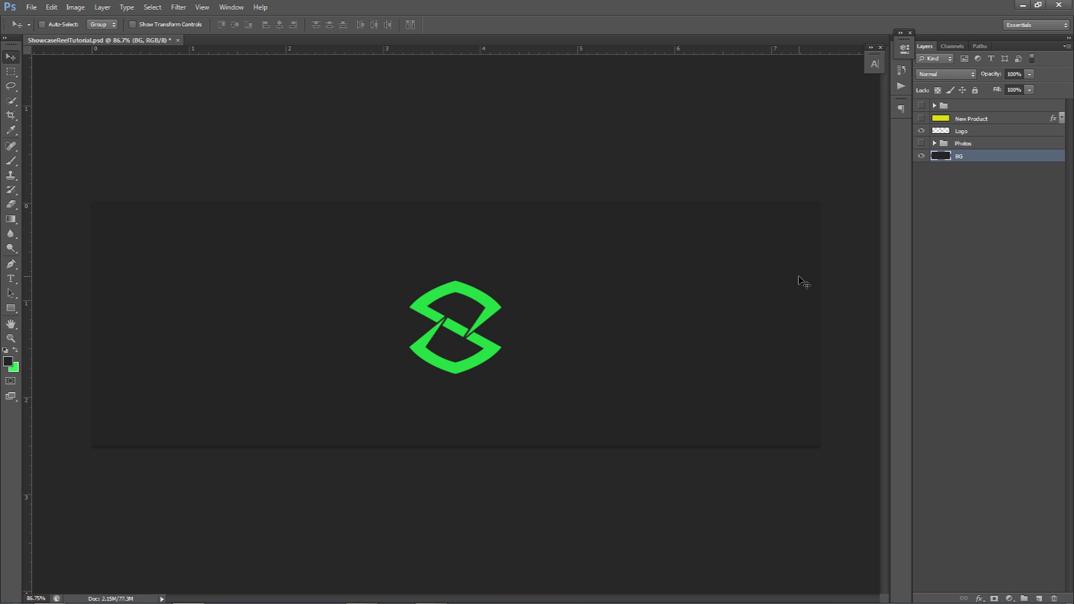
Step: Start a new text layer directly above the Logo layer, placed beside the left edge of the green logo
{"action": "left_click", "coordinate": [987, 120]}
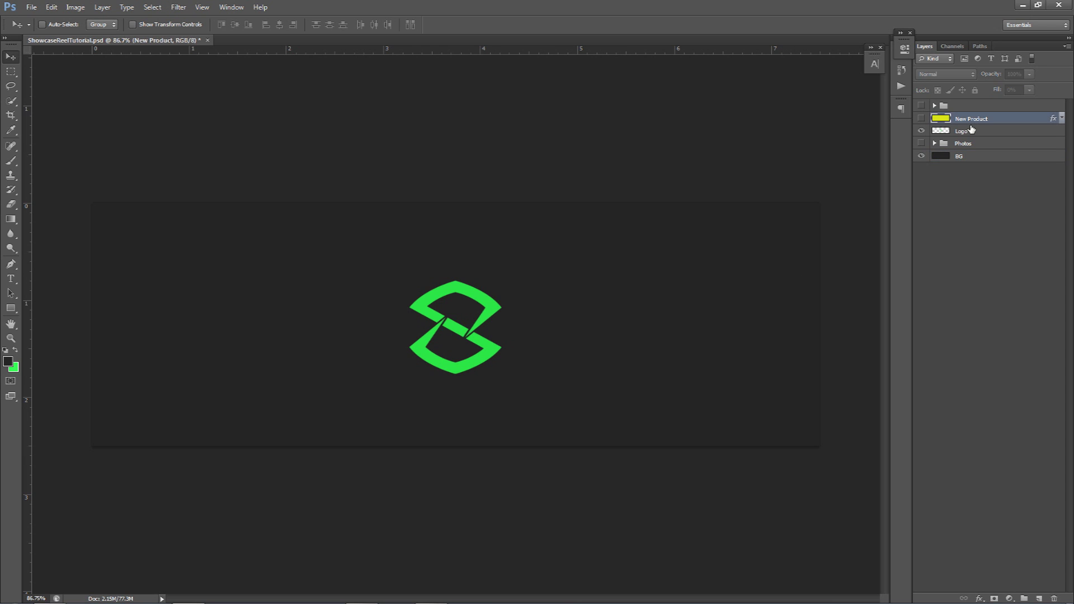
{"action": "left_click", "coordinate": [967, 130]}
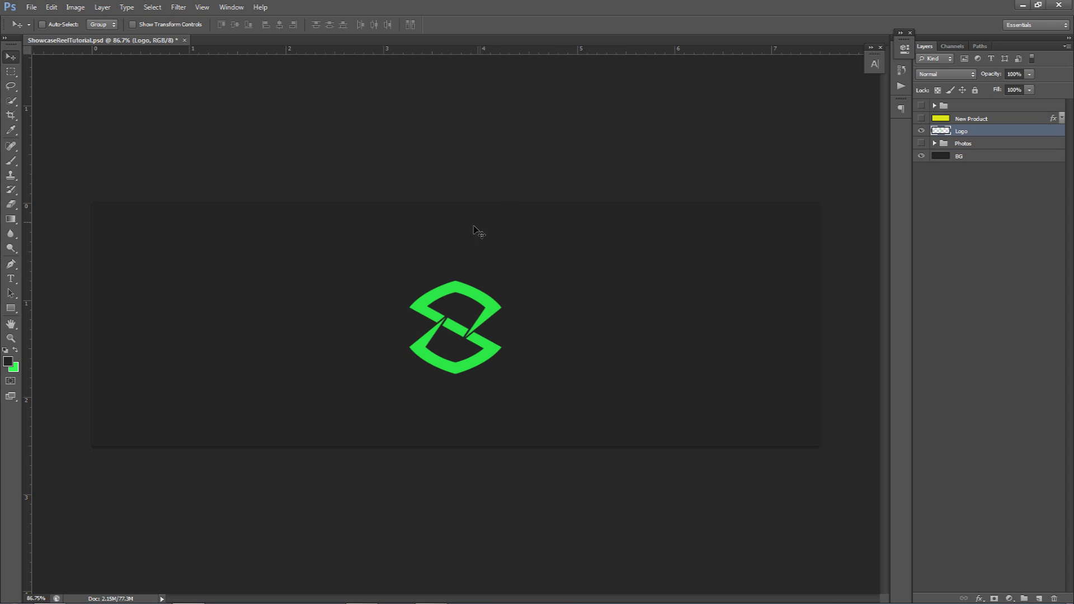
{"action": "key", "text": "t"}
{"action": "left_click", "coordinate": [356, 333]}
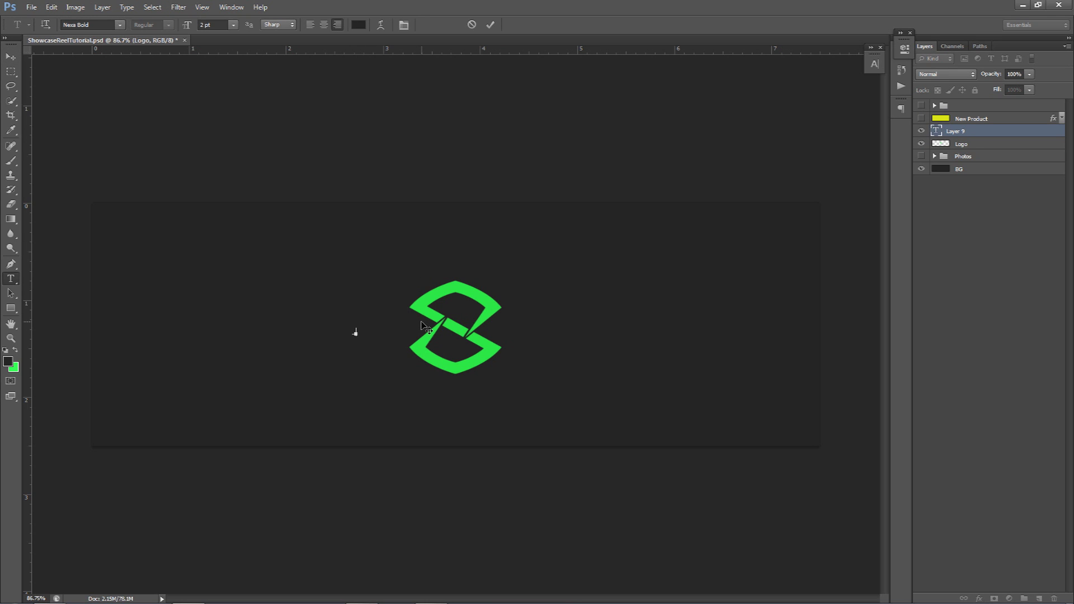
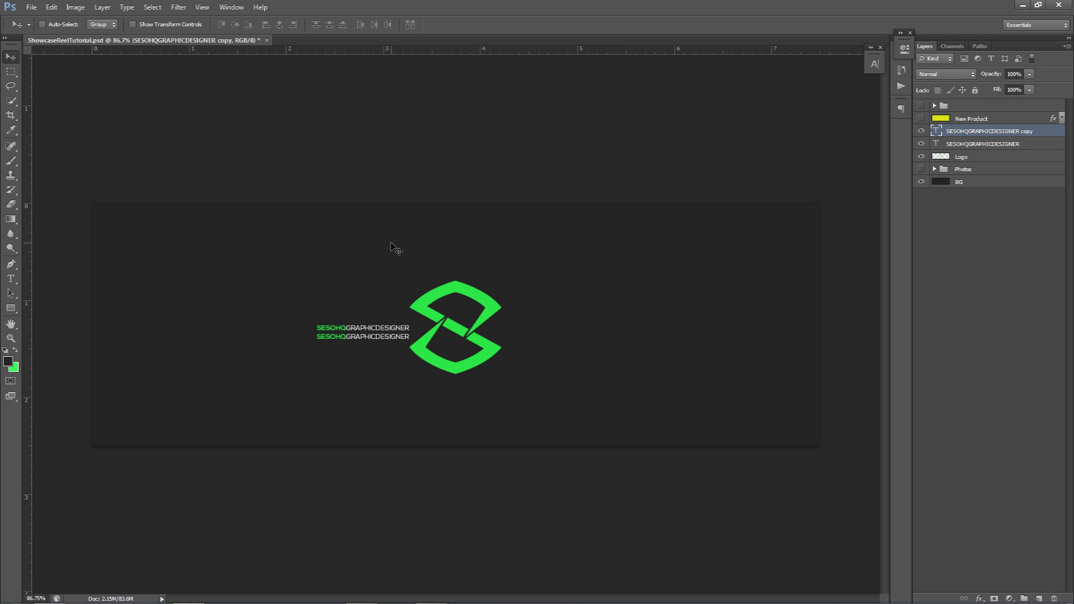
Step: Replace the text of the duplicated SESOHQGRAPHICDESIGNER line with FREELANCE and commit the edit
{"action": "key", "text": "t"}
{"action": "double_click", "coordinate": [363, 337]}
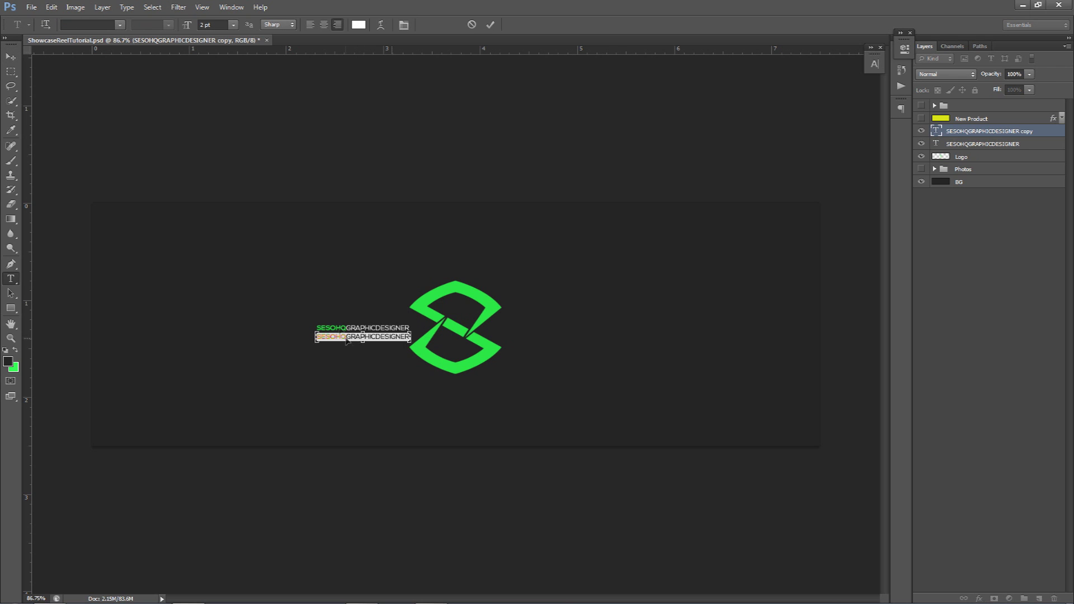
{"action": "left_click", "coordinate": [326, 336]}
{"action": "double_click", "coordinate": [361, 336]}
{"action": "left_click", "coordinate": [368, 334]}
{"action": "key", "text": "ctrl+a"}
{"action": "type", "text": "FREELANCE"}
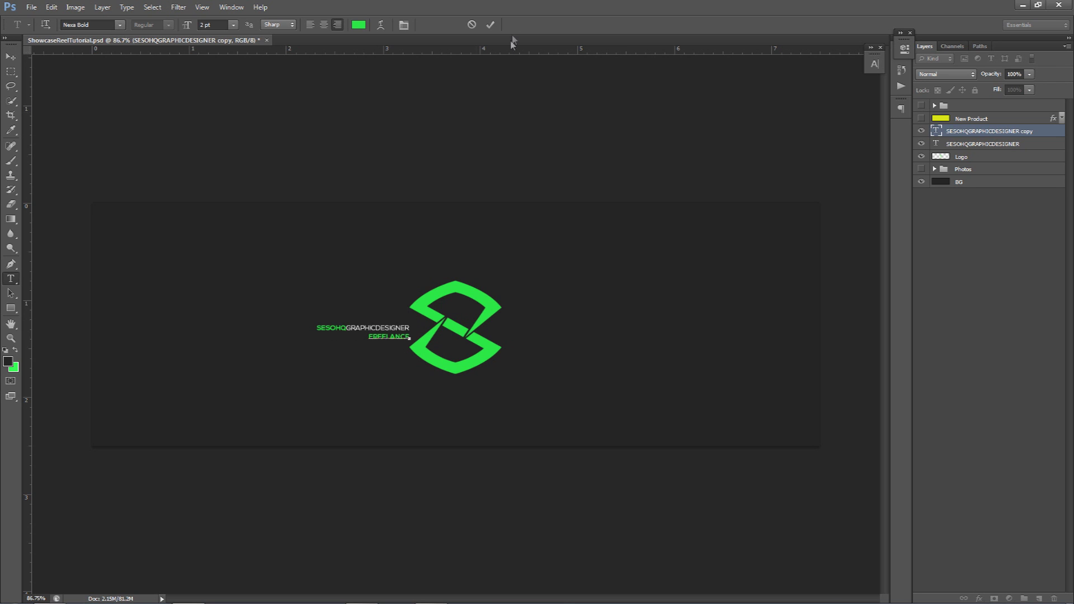
{"action": "left_click", "coordinate": [490, 24]}
Step: Move the FREELANCE text just above the SESOHQGRAPHICDESIGNER line and compare the layout with the finished banner
{"action": "key", "text": "v"}
{"action": "left_click_drag", "start_coordinate": [441, 230], "coordinate": [434, 211]}
{"action": "key", "text": "Up"}
{"action": "key", "text": "Up"}
{"action": "key", "text": "Up"}
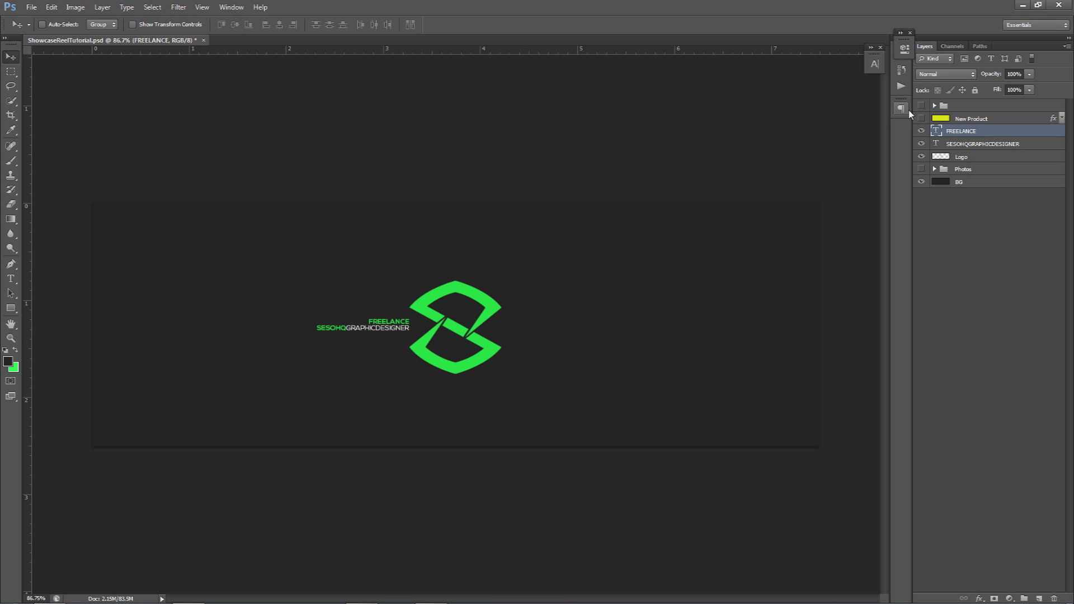
{"action": "left_click_drag", "start_coordinate": [921, 156], "coordinate": [921, 125]}
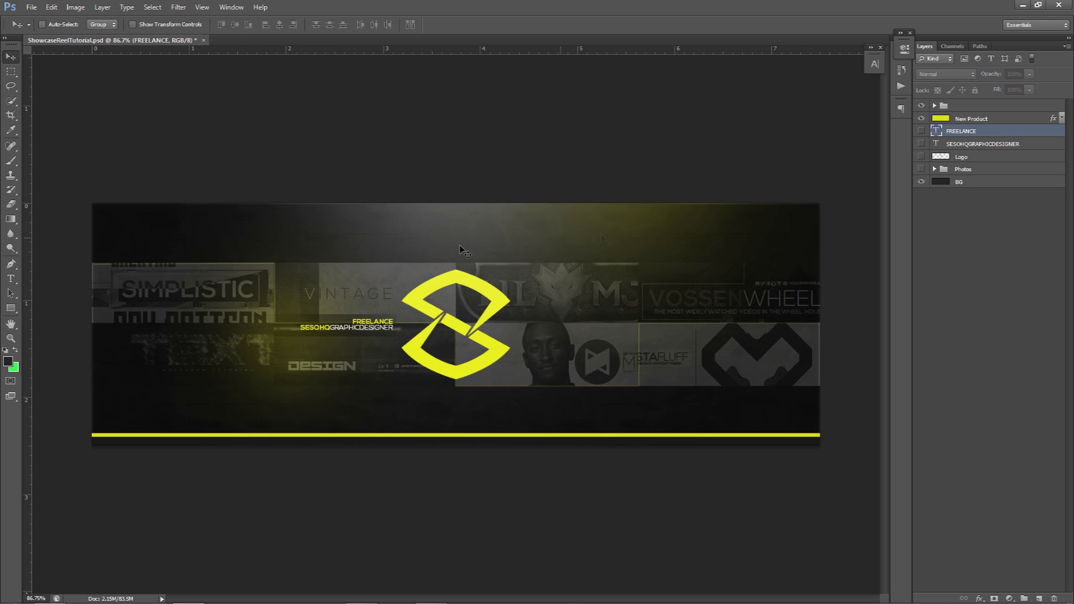
{"action": "left_click_drag", "start_coordinate": [921, 125], "coordinate": [921, 158]}
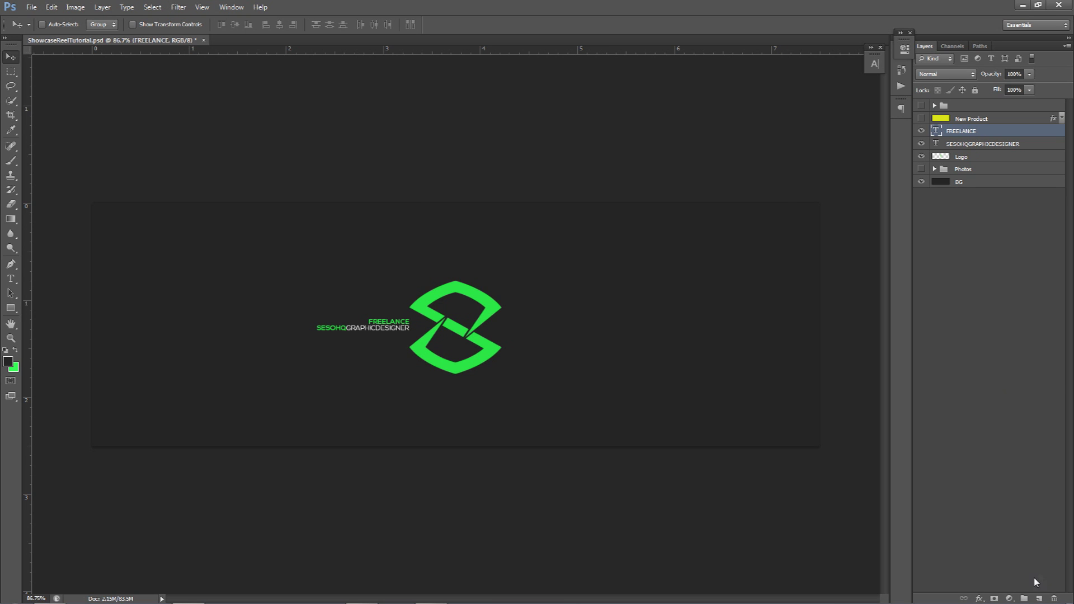
Step: Add a Brightness/Contrast adjustment layer above the FREELANCE text with brightness 6 and contrast 36
{"action": "left_click", "coordinate": [1009, 598]}
{"action": "left_click", "coordinate": [998, 396]}
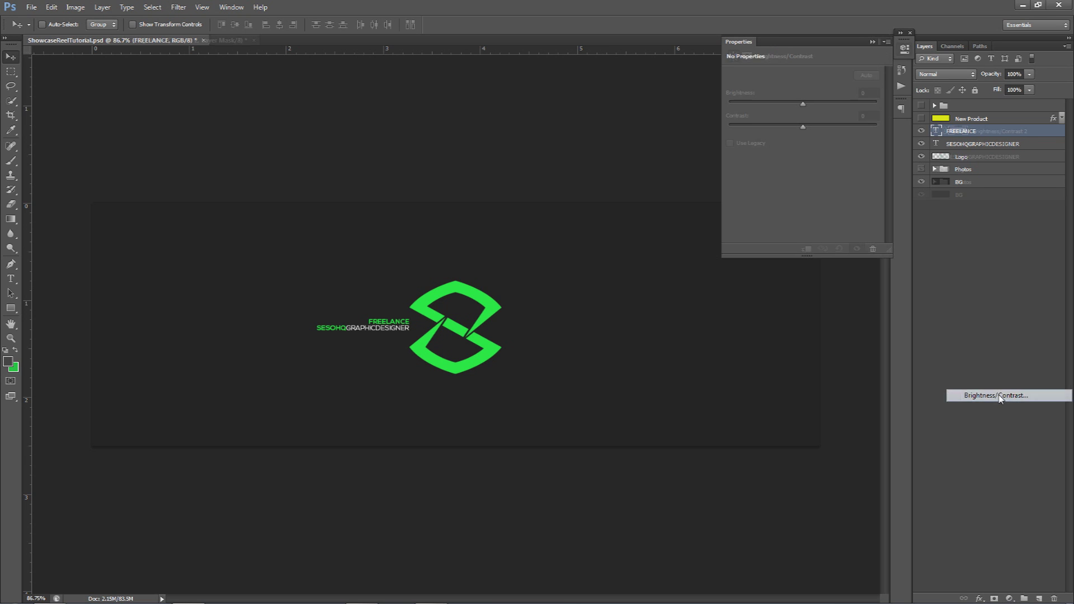
{"action": "left_click", "coordinate": [869, 94]}
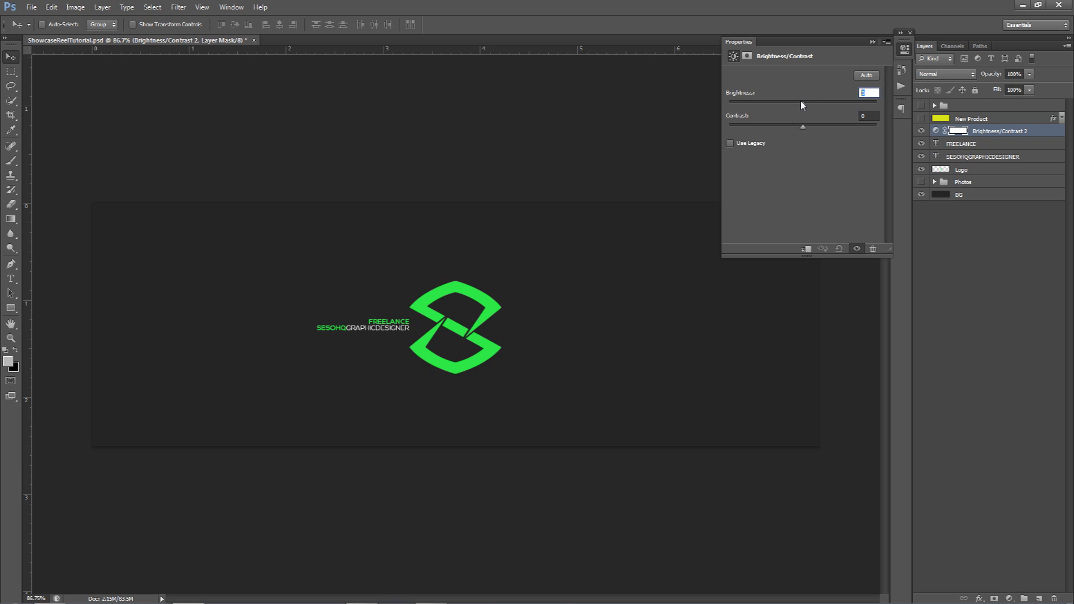
{"action": "type", "text": "6"}
{"action": "key", "text": "Tab"}
{"action": "type", "text": "36"}
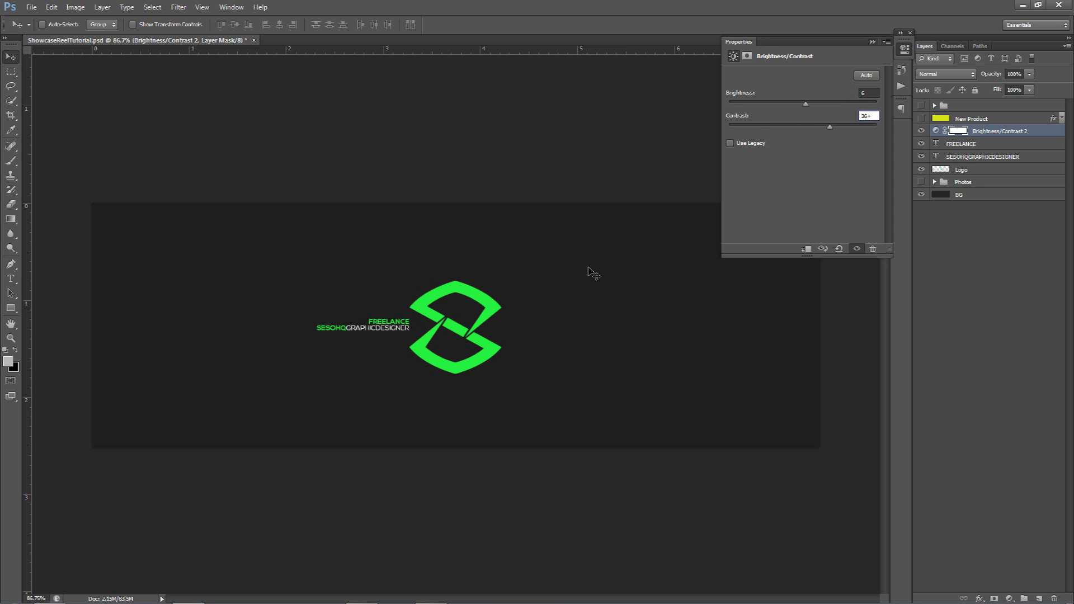
{"action": "left_click", "coordinate": [899, 50]}
{"action": "key", "text": "Return"}
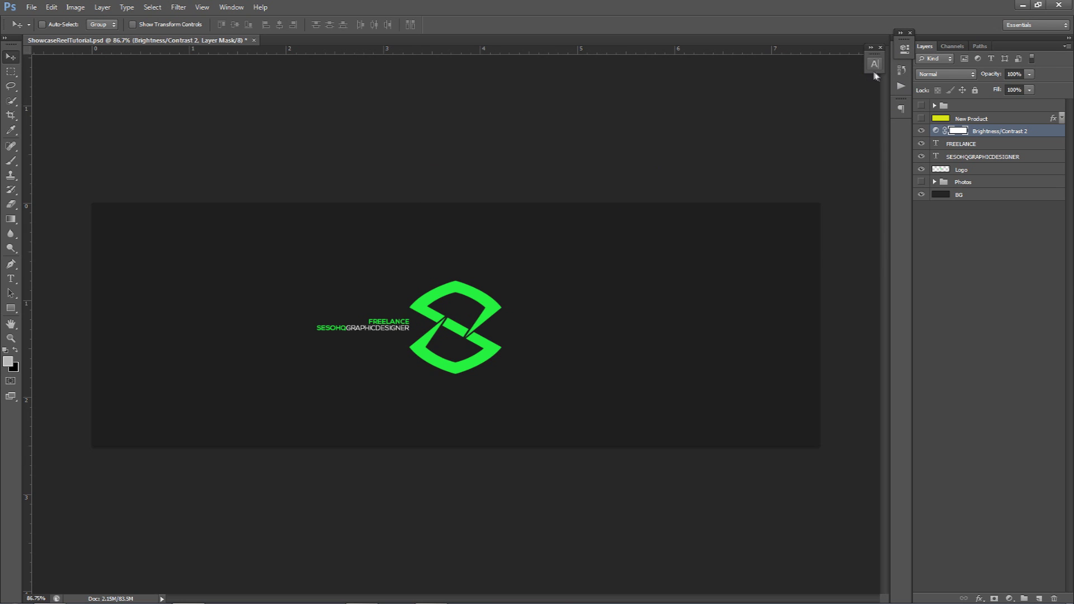
Step: Add a new layer above the Brightness/Contrast adjustment and set the brush's foreground color to white (#ffffff)
{"action": "left_click", "coordinate": [1039, 598]}
{"action": "key", "text": "b"}
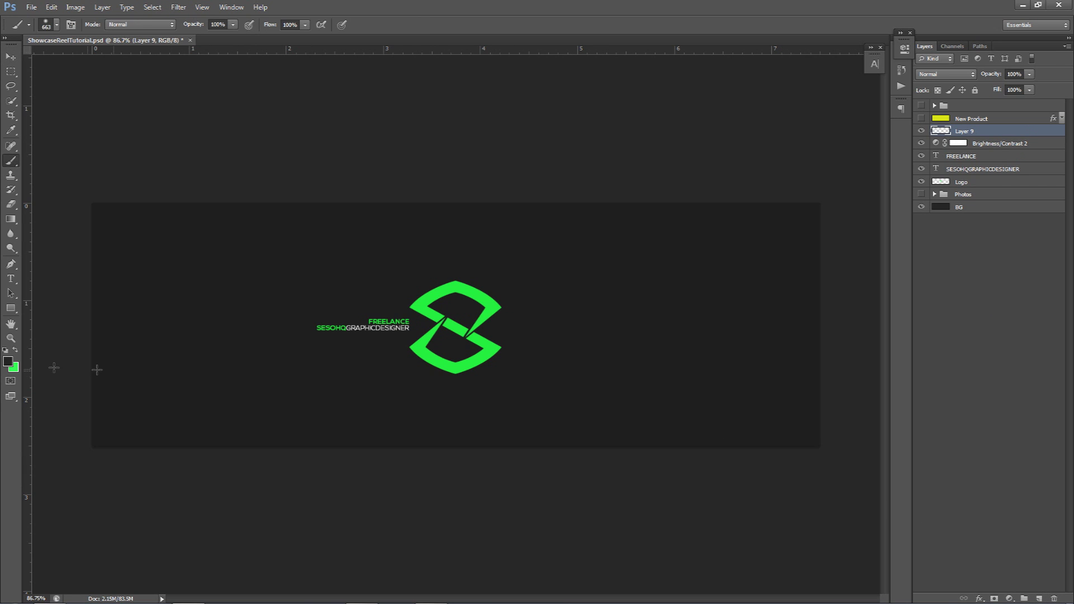
{"action": "left_click", "coordinate": [8, 362]}
{"action": "left_click_drag", "start_coordinate": [638, 337], "coordinate": [551, 282]}
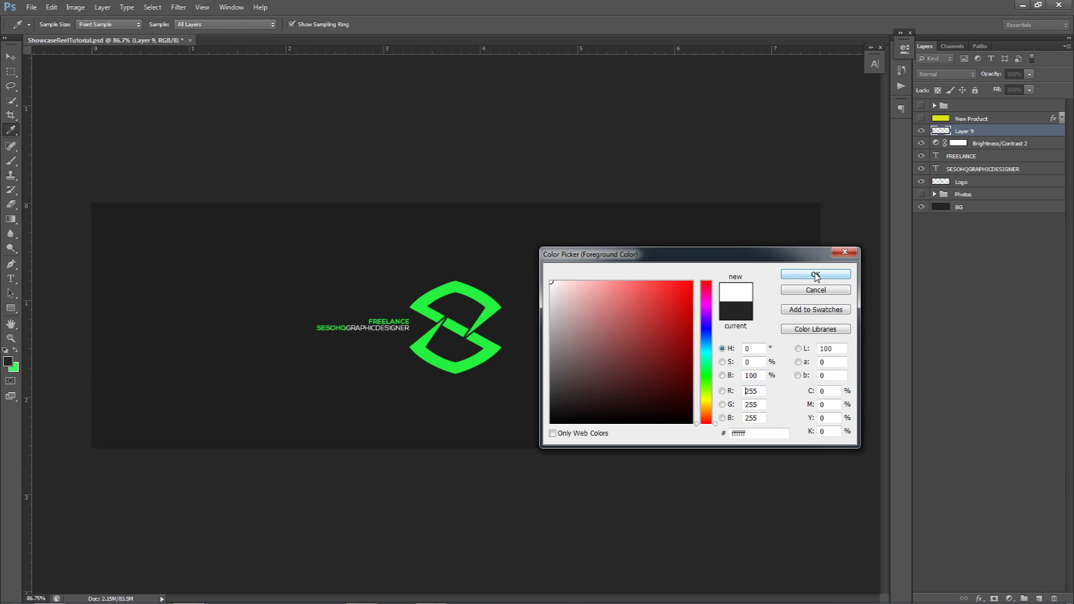
{"action": "left_click", "coordinate": [816, 275]}
Step: Paint a white glow over the logo with a soft round brush at 983 px and 0% hardness
{"action": "right_click", "coordinate": [479, 257]}
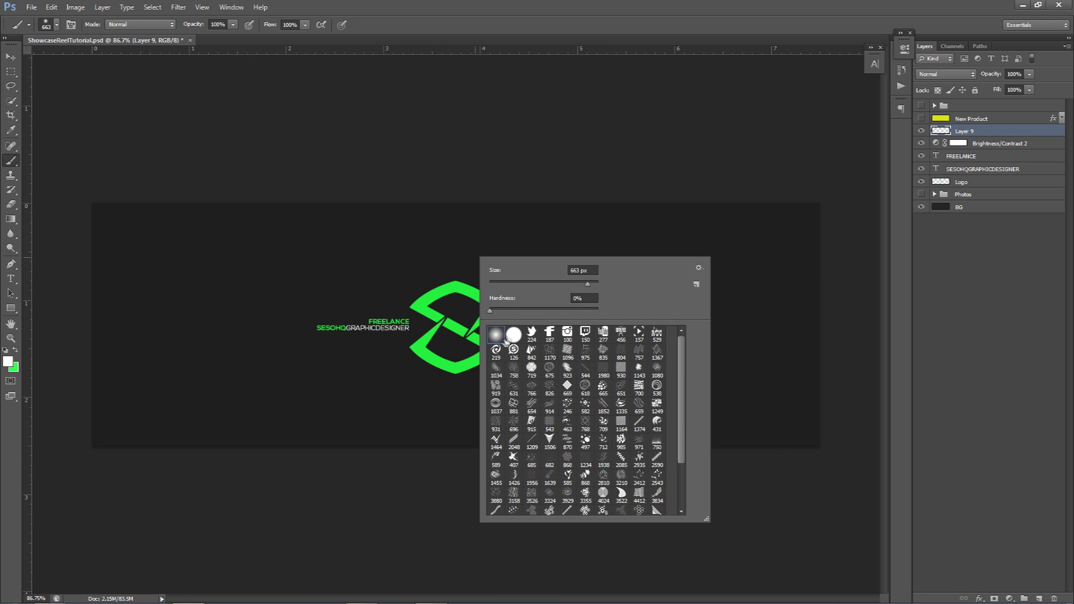
{"action": "left_click", "coordinate": [356, 285]}
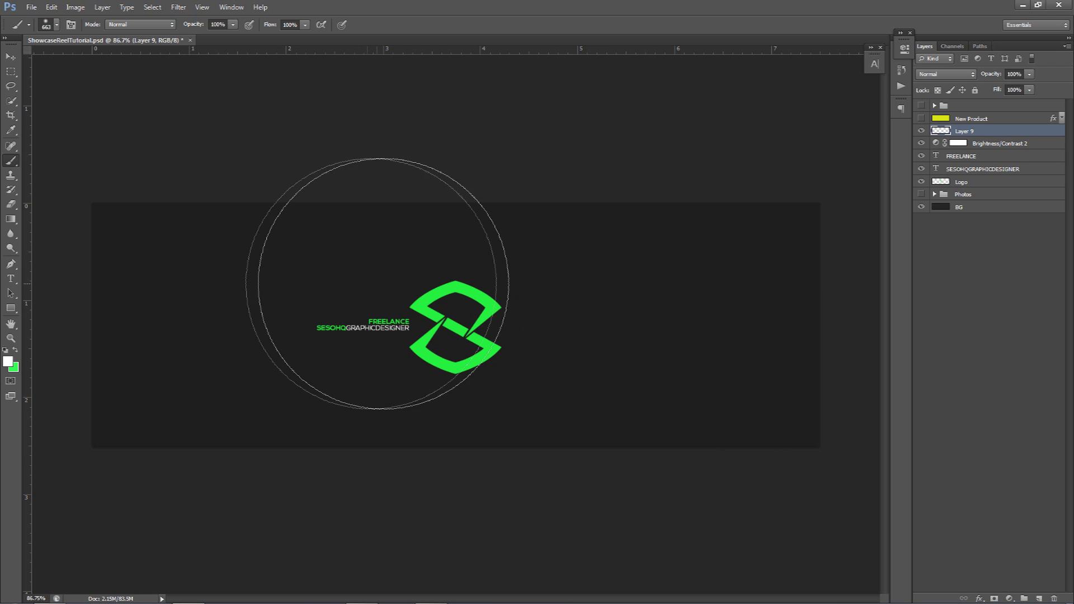
{"action": "left_click", "coordinate": [390, 285]}
{"action": "mouse_move", "coordinate": [390, 285]}
{"action": "left_mouse_down"}
{"action": "mouse_move", "coordinate": [603, 277]}
{"action": "mouse_move", "coordinate": [367, 294]}
{"action": "mouse_move", "coordinate": [488, 290]}
{"action": "left_mouse_up"}
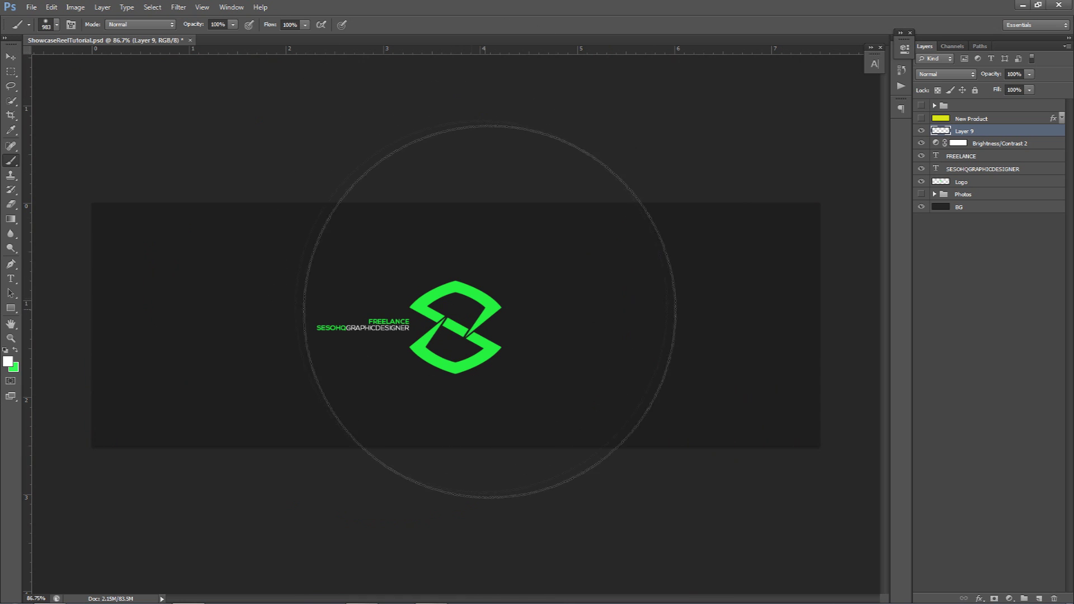
{"action": "left_click", "coordinate": [446, 312]}
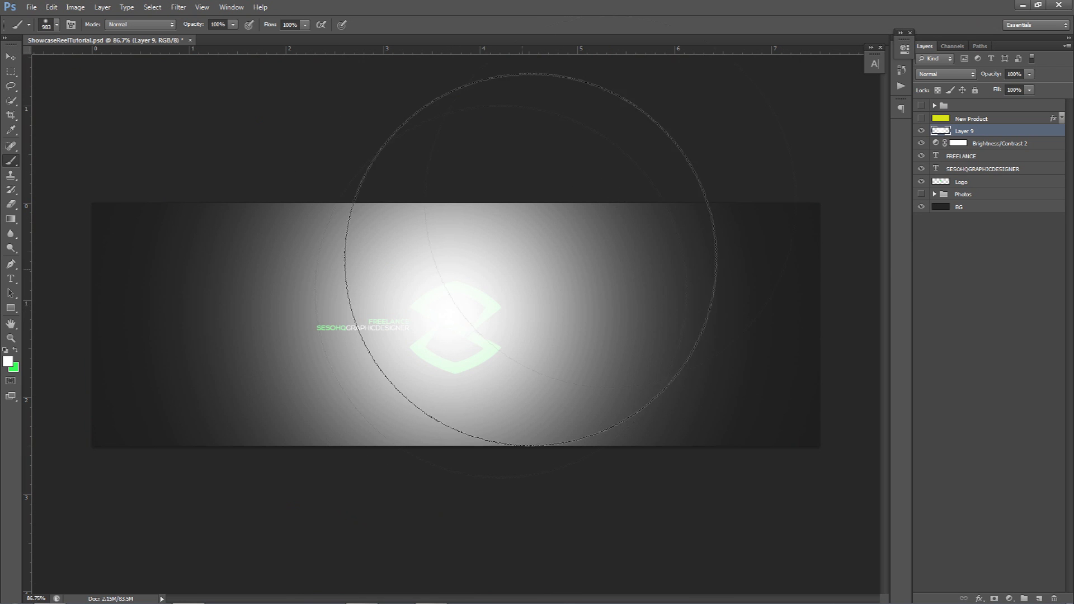
Step: Set the glow layer's opacity to 15% and apply the Add Noise filter with uniform distribution
{"action": "left_click", "coordinate": [1030, 89]}
{"action": "left_click_drag", "start_coordinate": [999, 88], "coordinate": [981, 93]}
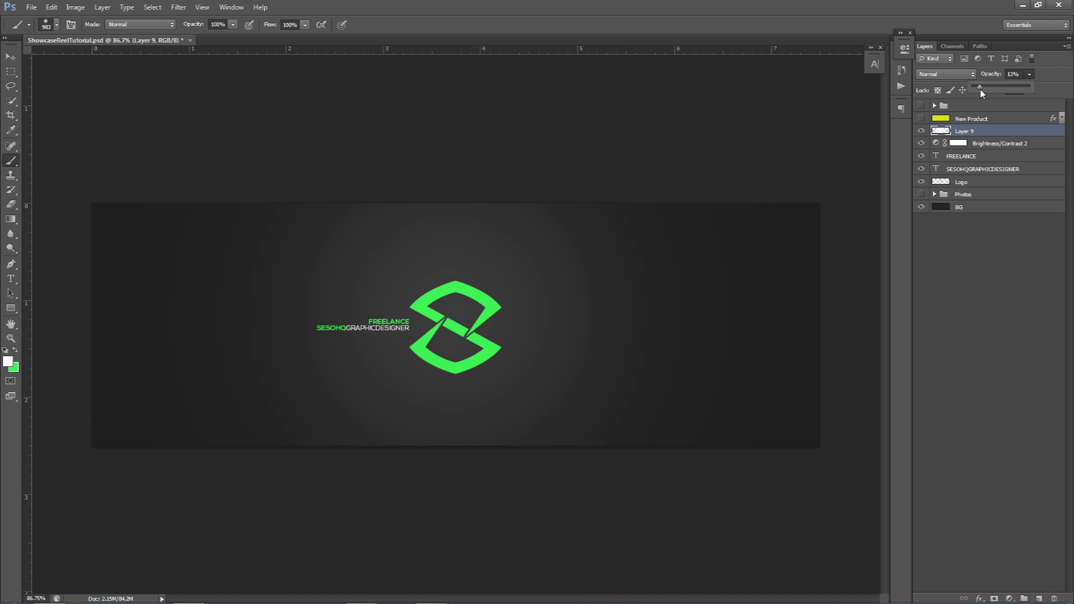
{"action": "left_click", "coordinate": [1012, 73]}
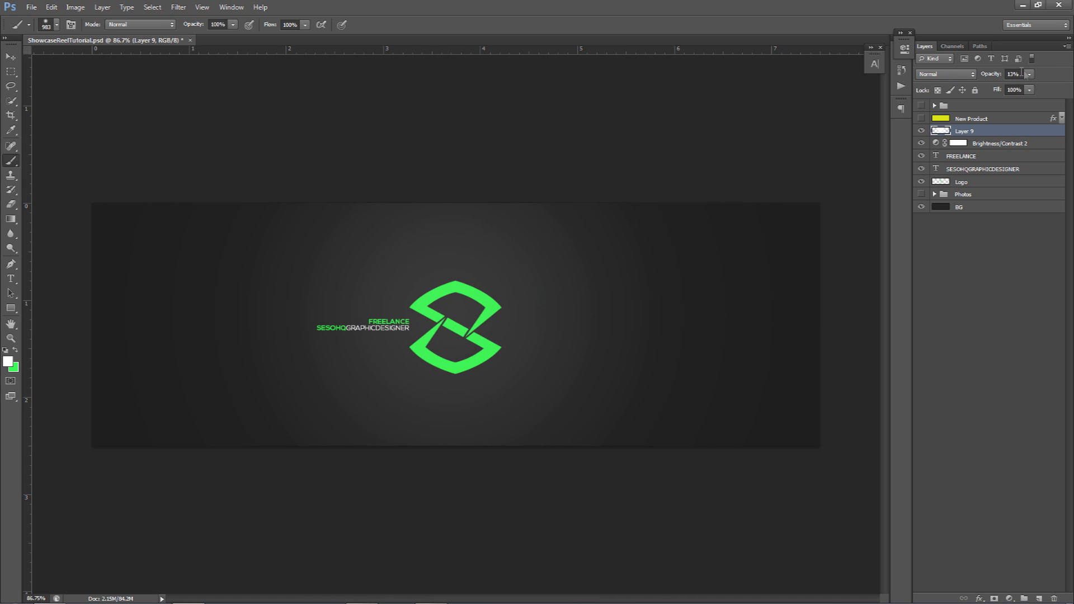
{"action": "type", "text": "15"}
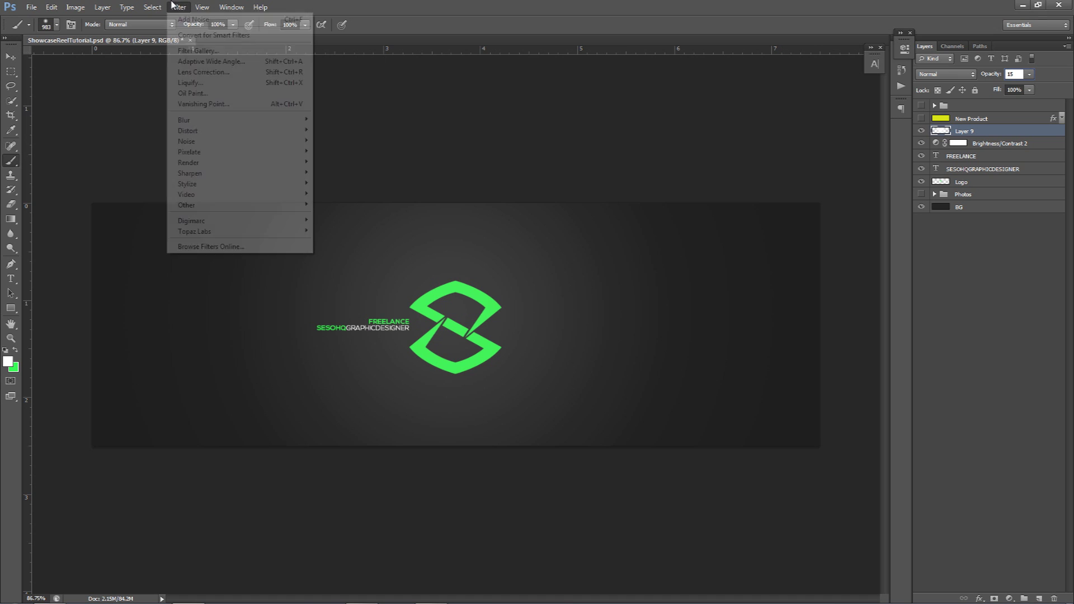
{"action": "mouse_move", "coordinate": [195, 141]}
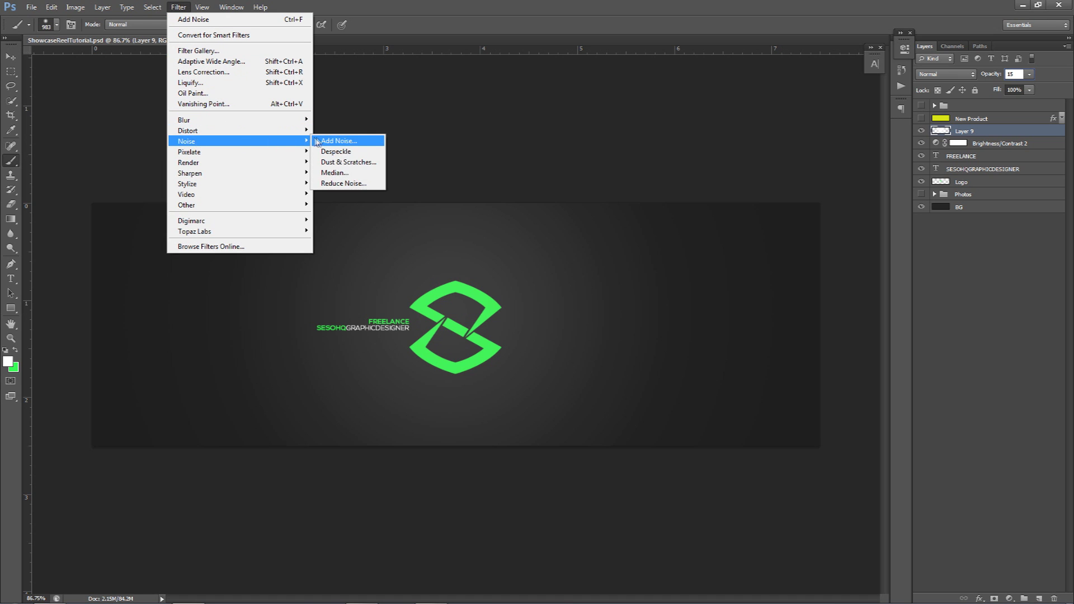
{"action": "left_click", "coordinate": [316, 141]}
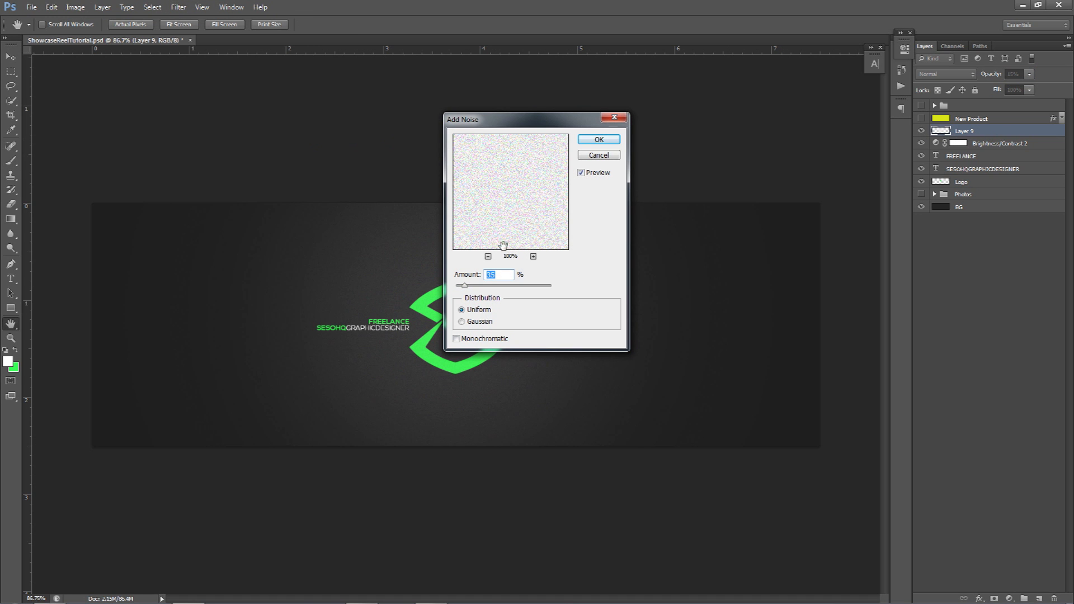
{"action": "left_click", "coordinate": [599, 139]}
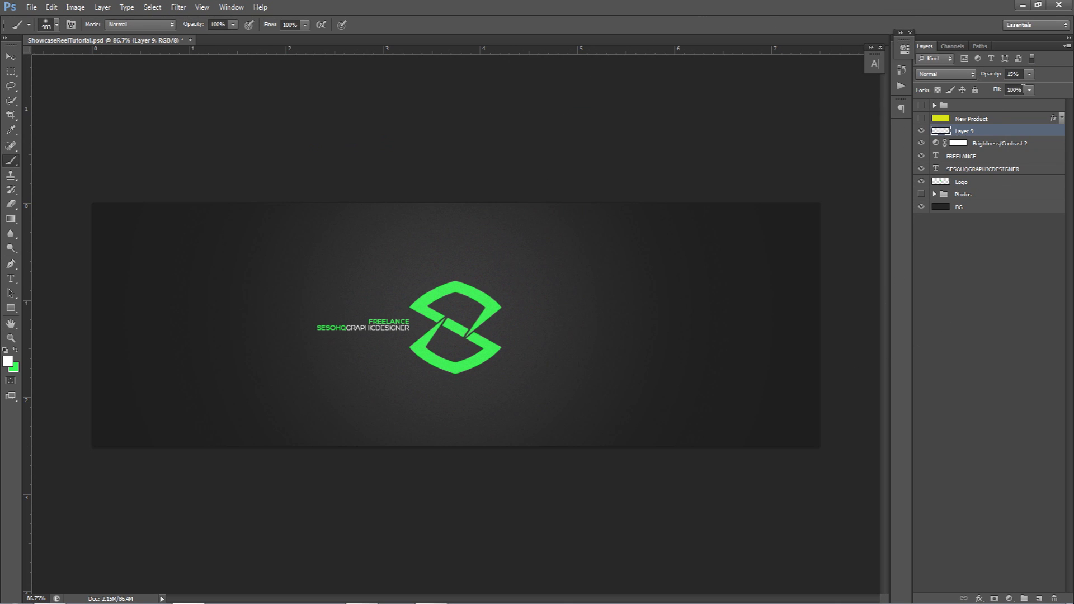
Step: Set the noisy glow layer to Overlay blending at 40% opacity and rename it Noise
{"action": "left_click", "coordinate": [961, 73]}
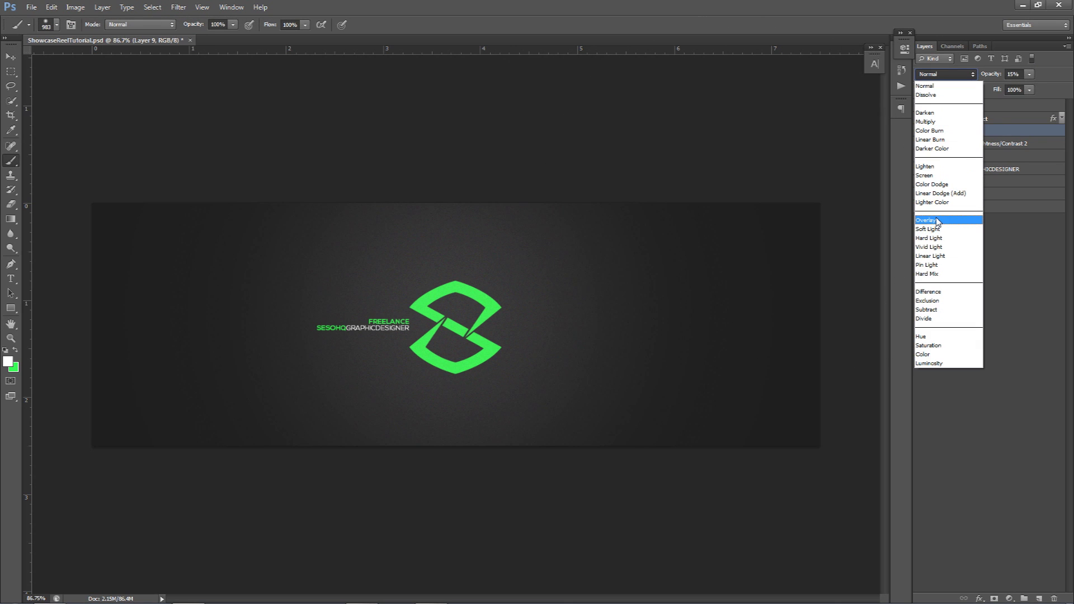
{"action": "left_click", "coordinate": [938, 221]}
{"action": "left_click", "coordinate": [1029, 75]}
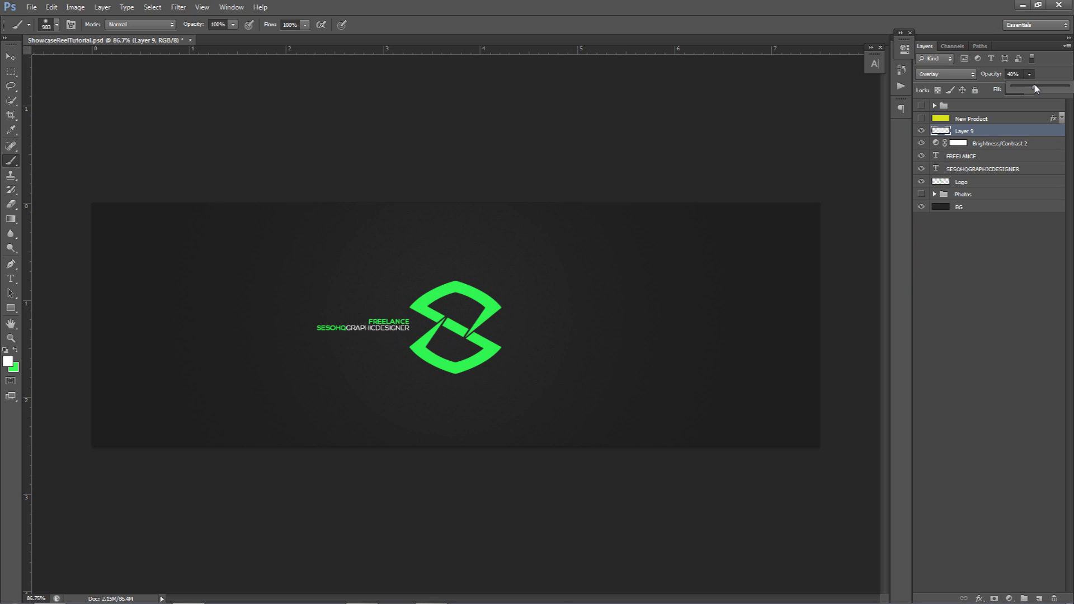
{"action": "double_click", "coordinate": [979, 131]}
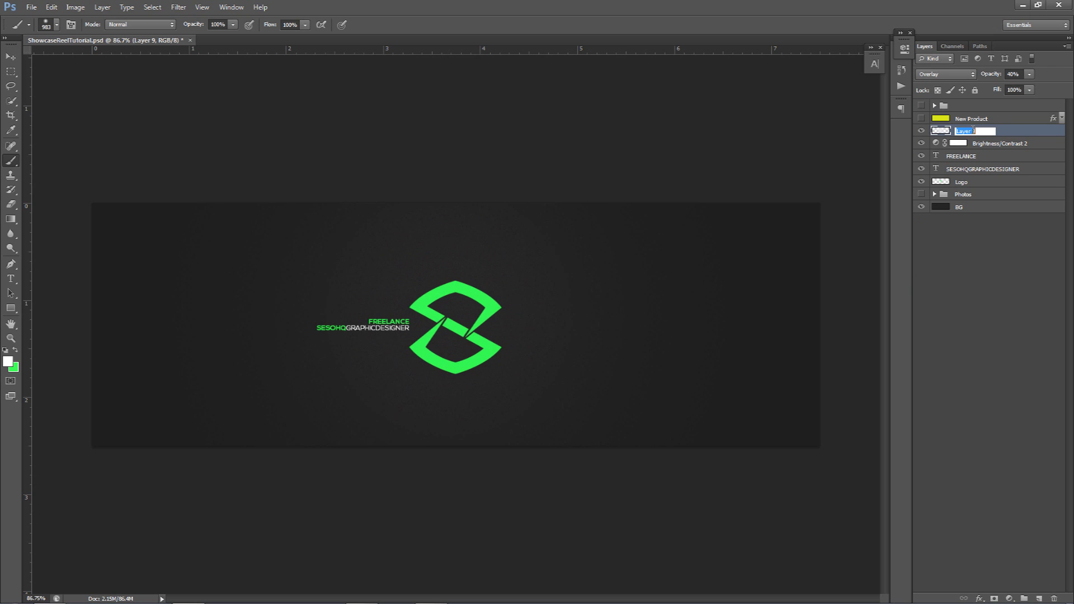
{"action": "type", "text": "Noise"}
{"action": "key", "text": "Return"}
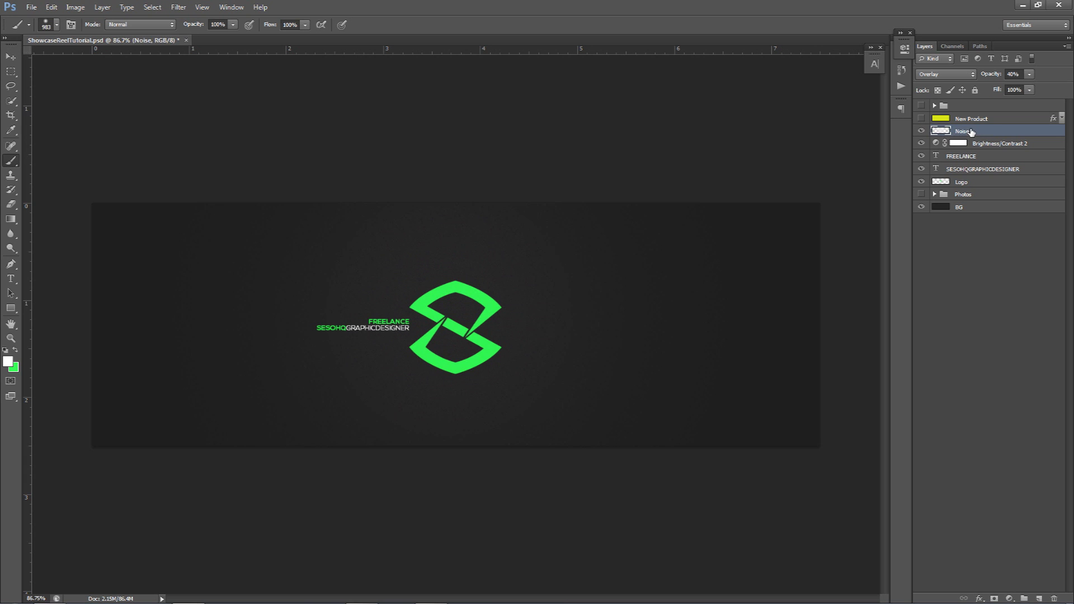
Step: Add a new layer above Noise, paint a soft white glow centered on the logo, and set its opacity to 8%
{"action": "left_click", "coordinate": [1039, 598]}
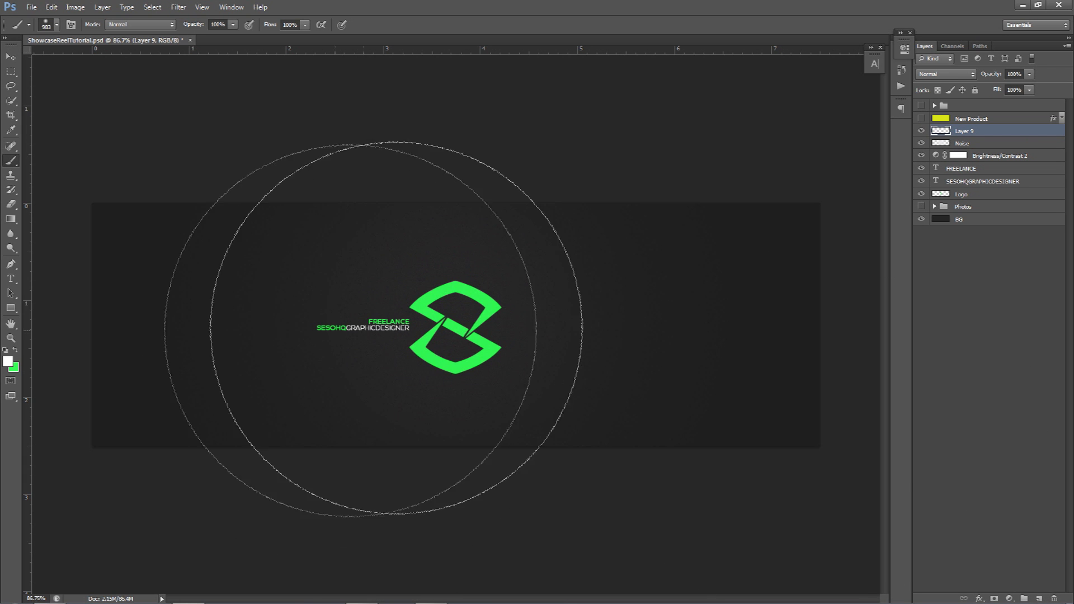
{"action": "left_click", "coordinate": [456, 326]}
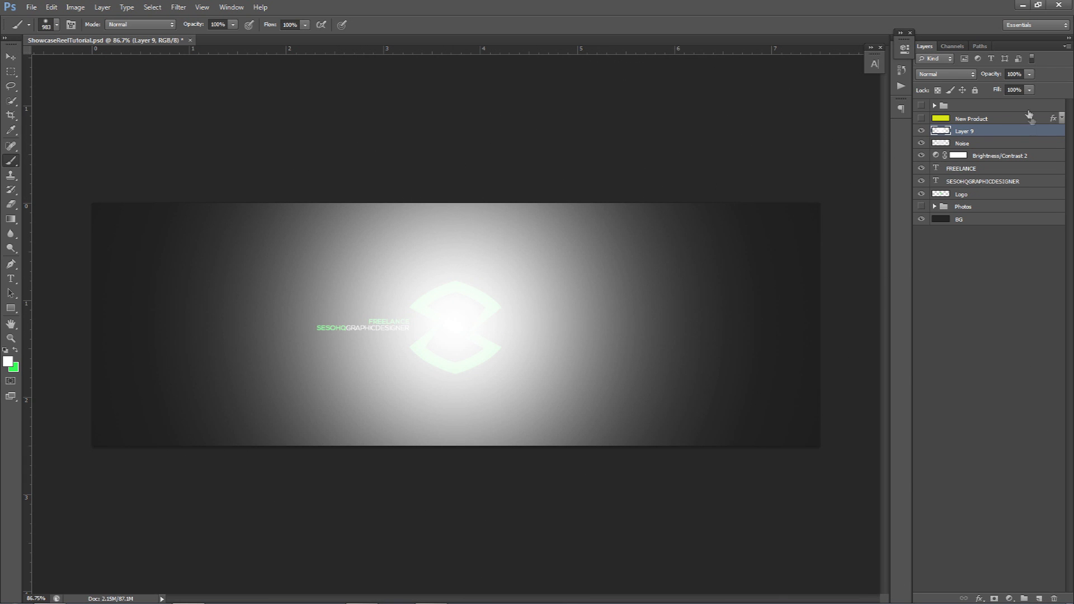
{"action": "left_click_drag", "start_coordinate": [1030, 74], "coordinate": [978, 90]}
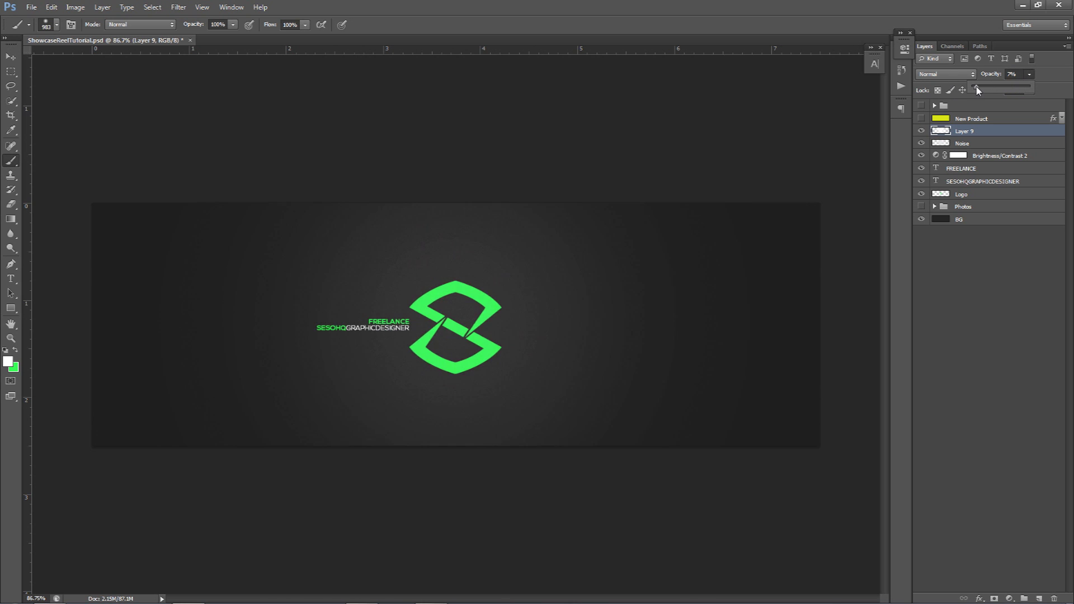
{"action": "left_click", "coordinate": [1028, 80]}
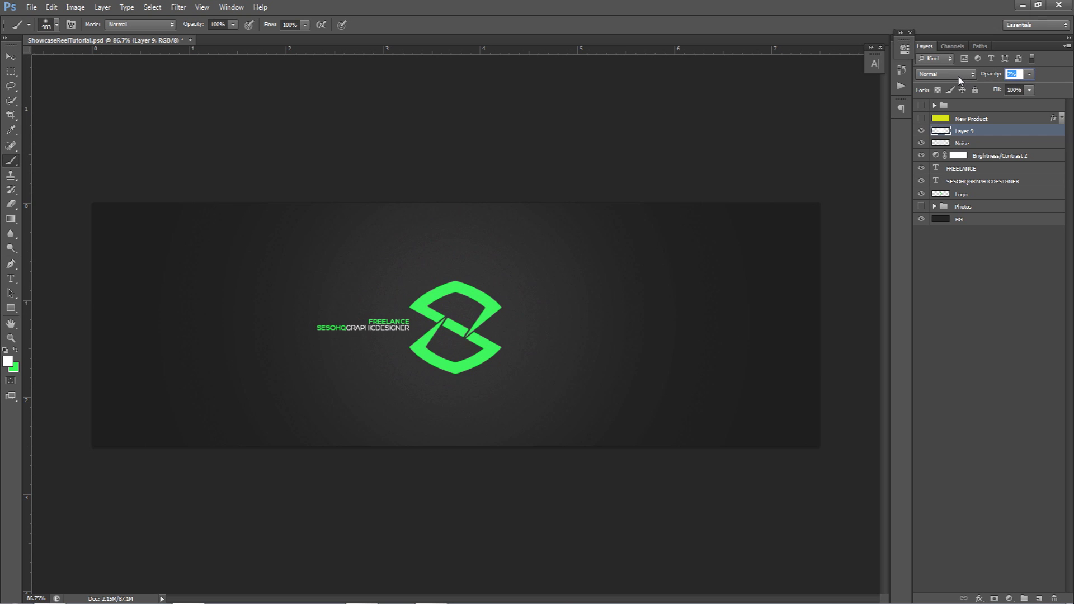
{"action": "type", "text": "8"}
Step: Set the opacity of both the Noise layer and the glow layer above it to 10%
{"action": "left_click", "coordinate": [962, 143]}
{"action": "left_click_drag", "start_coordinate": [1029, 74], "coordinate": [1019, 88]}
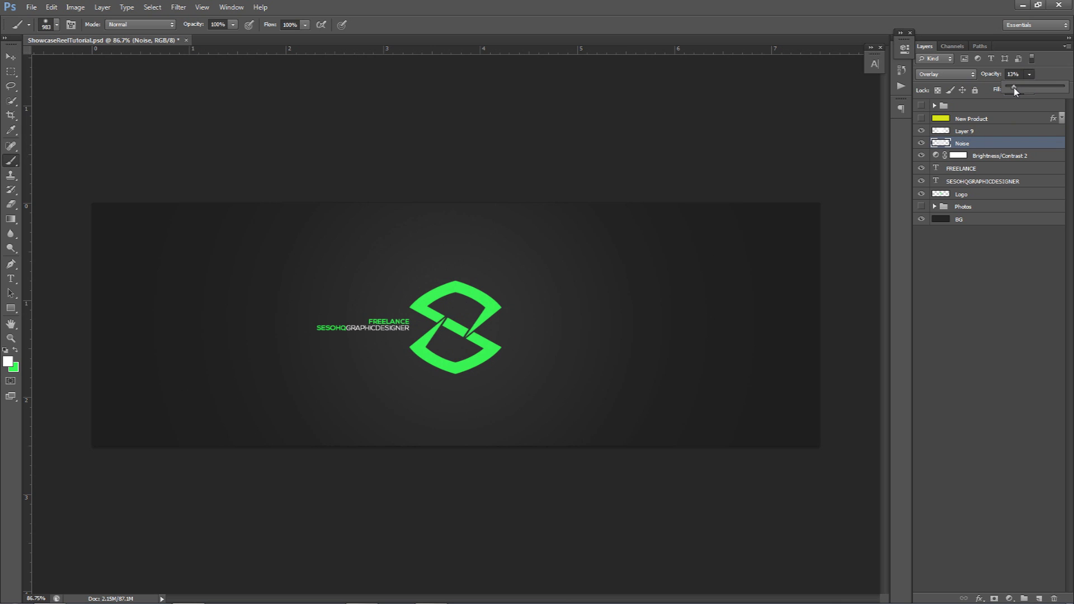
{"action": "left_click", "coordinate": [982, 129]}
{"action": "left_click_drag", "start_coordinate": [1029, 74], "coordinate": [1018, 92]}
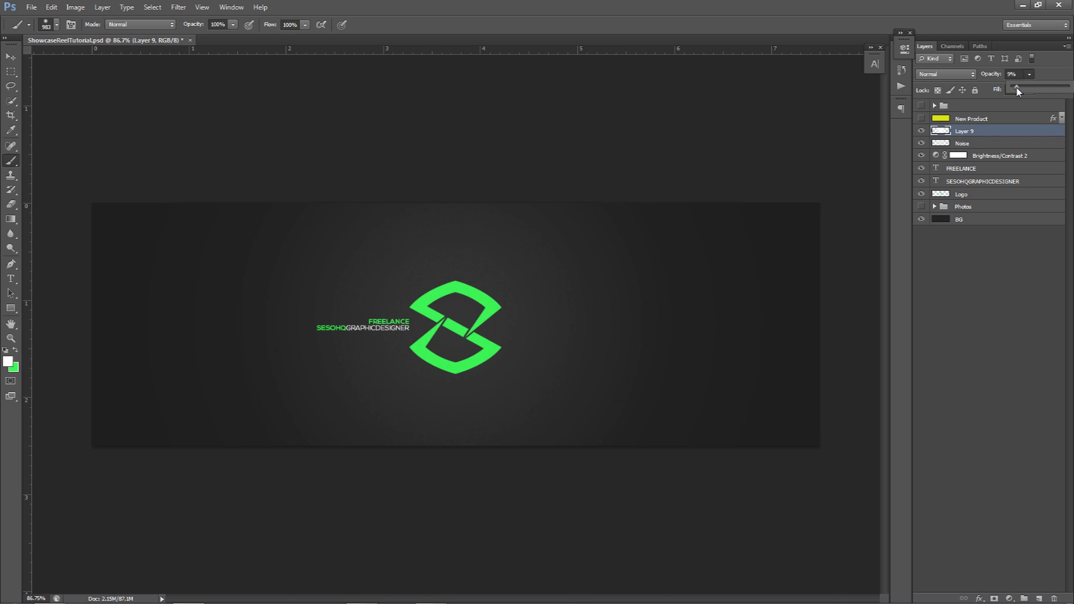
{"action": "left_click", "coordinate": [1014, 74]}
{"action": "type", "text": "10"}
Step: Apply the Add Noise filter once more to the Noise layer
{"action": "left_click", "coordinate": [973, 145]}
{"action": "left_click", "coordinate": [178, 7]}
{"action": "mouse_move", "coordinate": [291, 141]}
{"action": "left_click", "coordinate": [358, 141]}
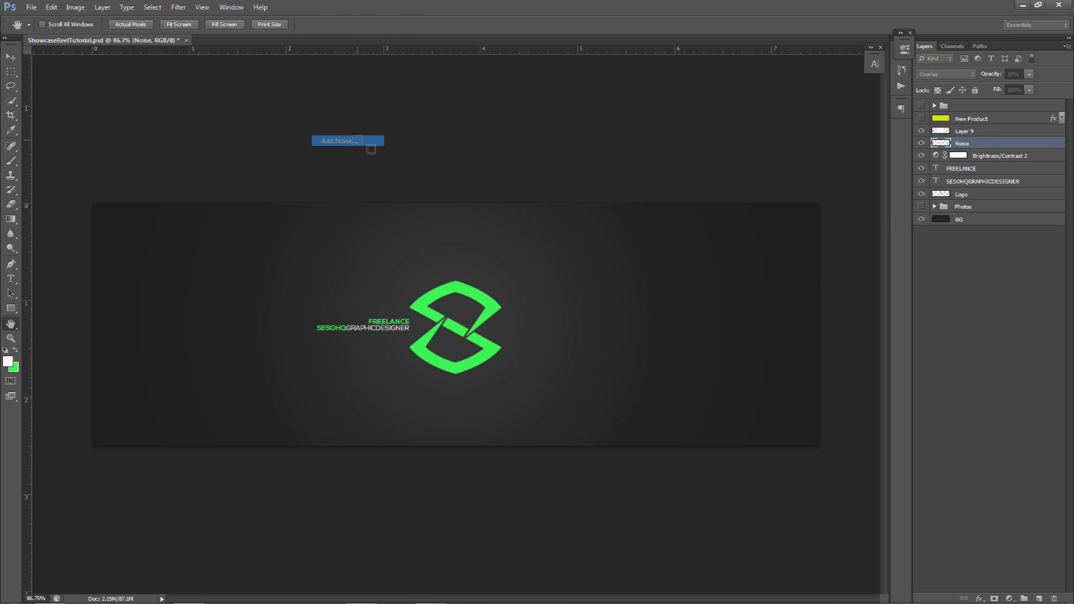
{"action": "left_click", "coordinate": [605, 140]}
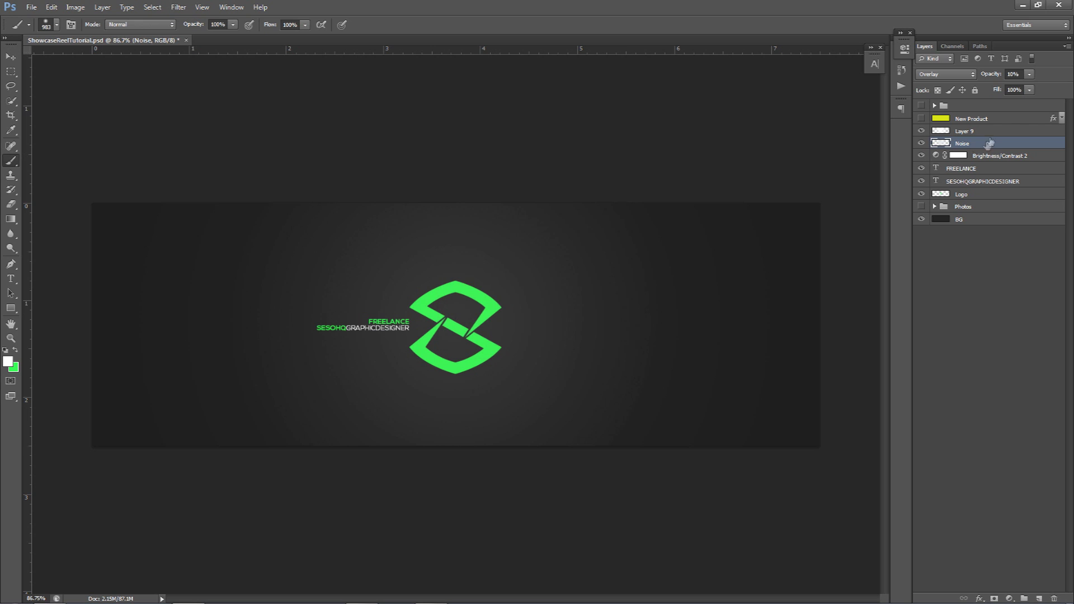
Step: Rename the glow layer above Noise to Light Layer
{"action": "double_click", "coordinate": [963, 131]}
{"action": "type", "text": "L"}
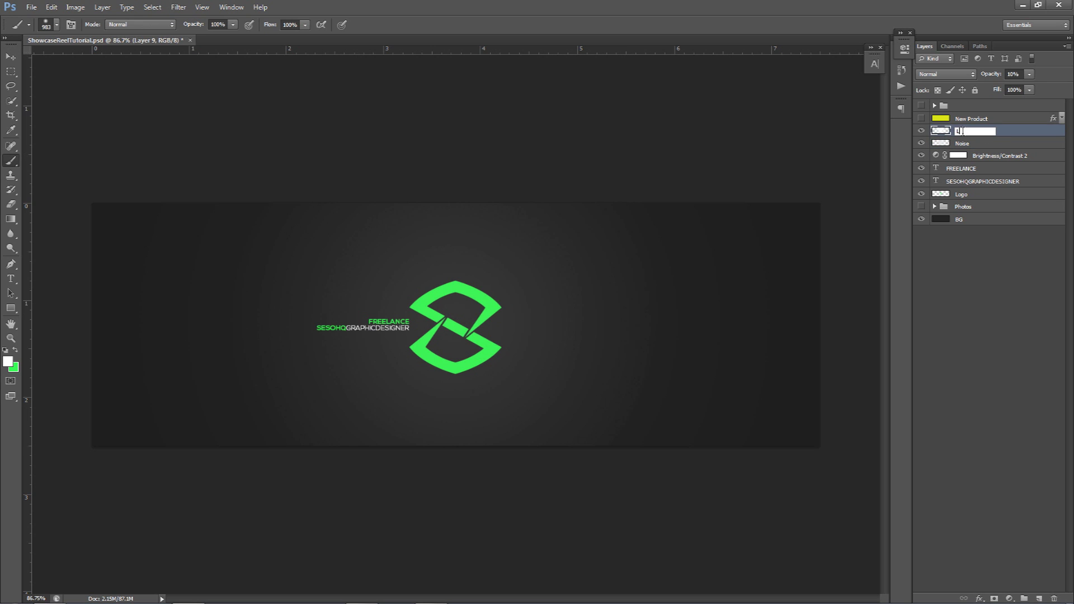
{"action": "type", "text": "ight Layer"}
{"action": "key", "text": "Return"}
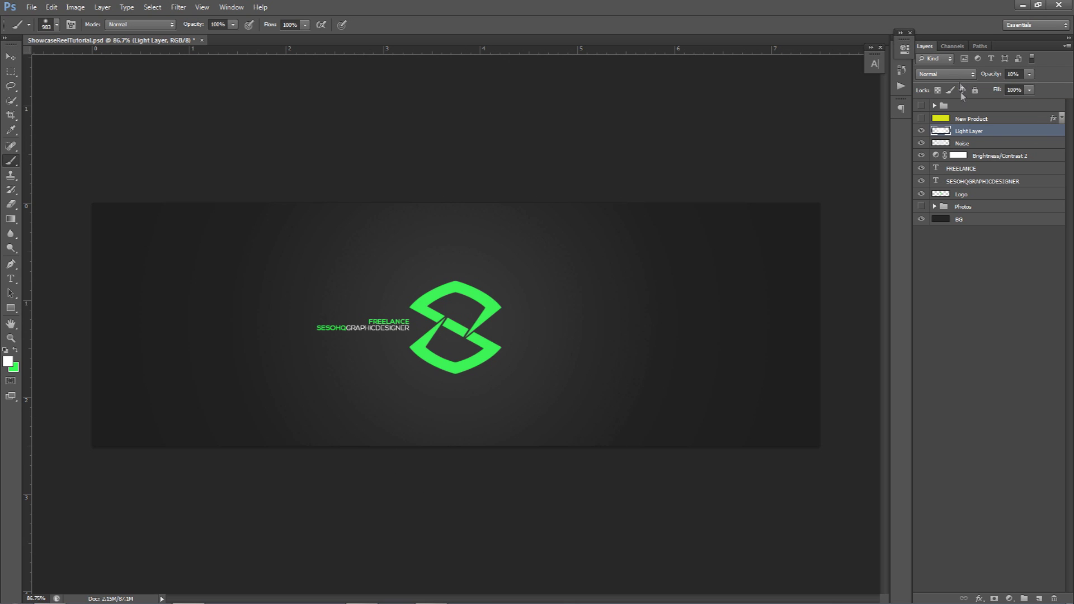
Step: Add a Curves adjustment above Light Layer with an S-shaped RGB curve that lowers the shadows and lifts the highlights
{"action": "left_click", "coordinate": [1007, 598]}
{"action": "left_click", "coordinate": [962, 418]}
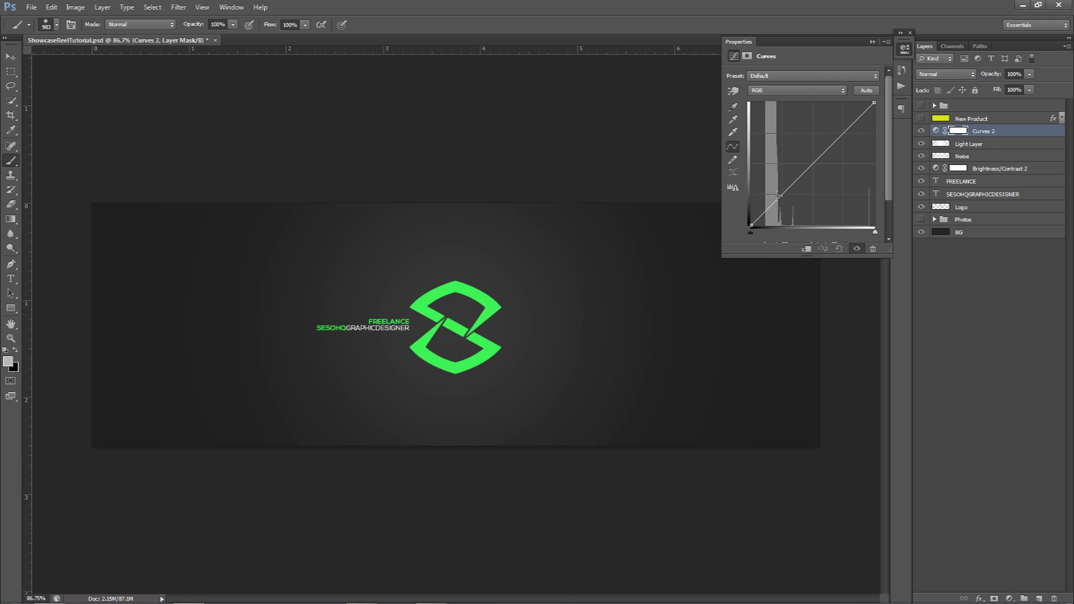
{"action": "left_click_drag", "start_coordinate": [787, 190], "coordinate": [789, 200]}
{"action": "left_click_drag", "start_coordinate": [857, 132], "coordinate": [842, 130]}
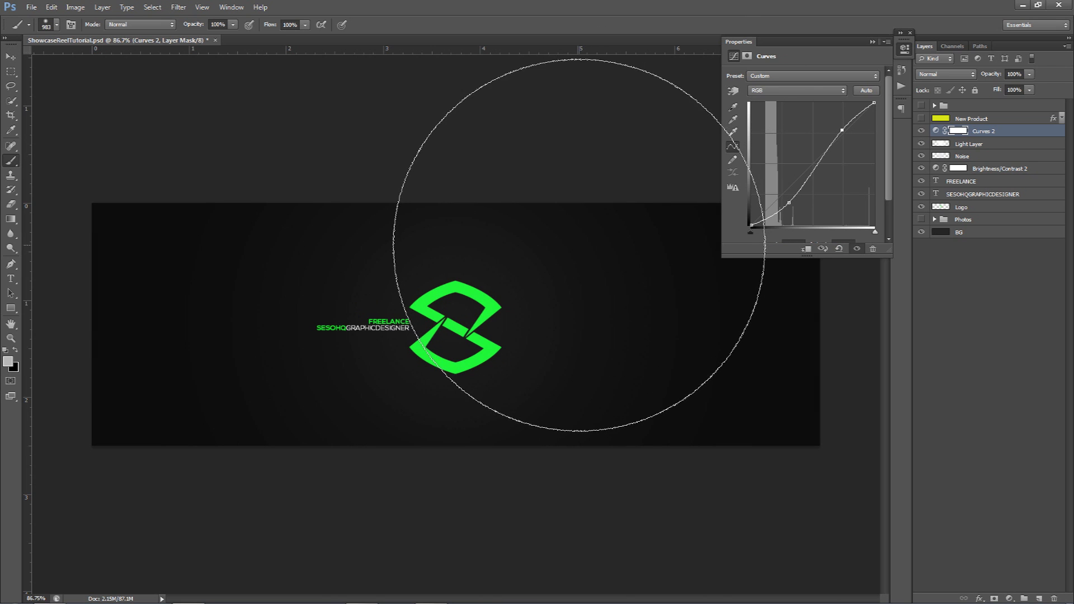
{"action": "left_click", "coordinate": [904, 48]}
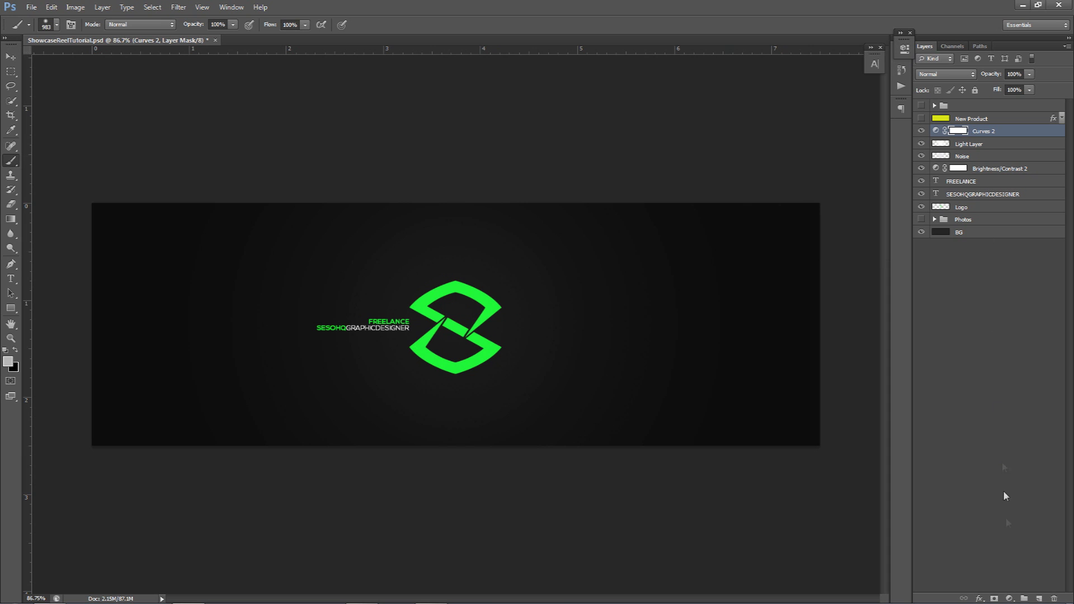
Step: Add a new layer above the Curves adjustment, paint a soft white glow spilling from the banner's upper edge over the logo, and set its opacity to 60%
{"action": "left_click", "coordinate": [1039, 598]}
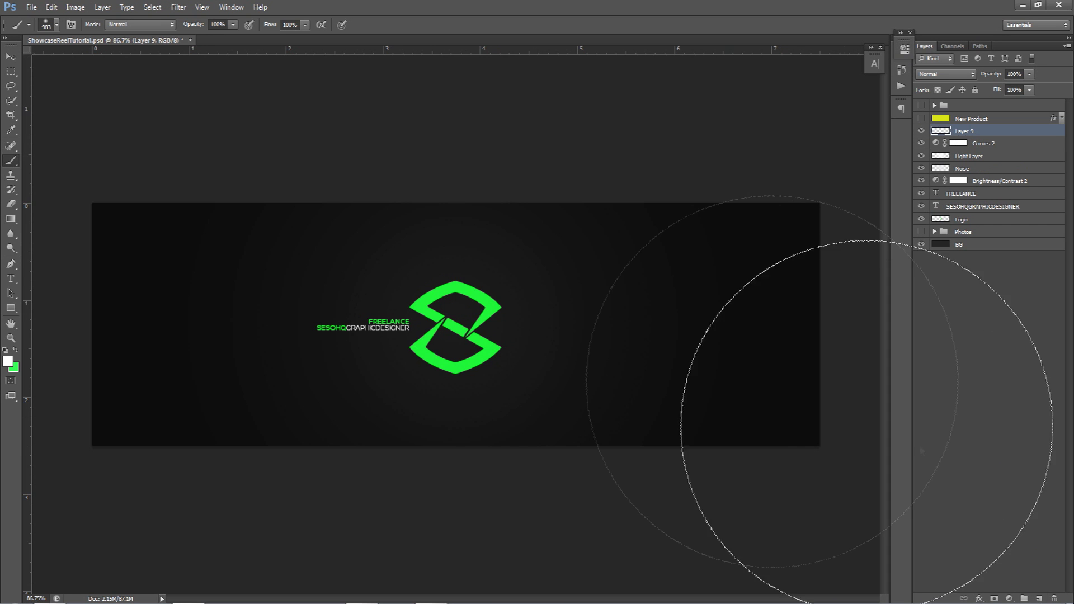
{"action": "left_click", "coordinate": [462, 101]}
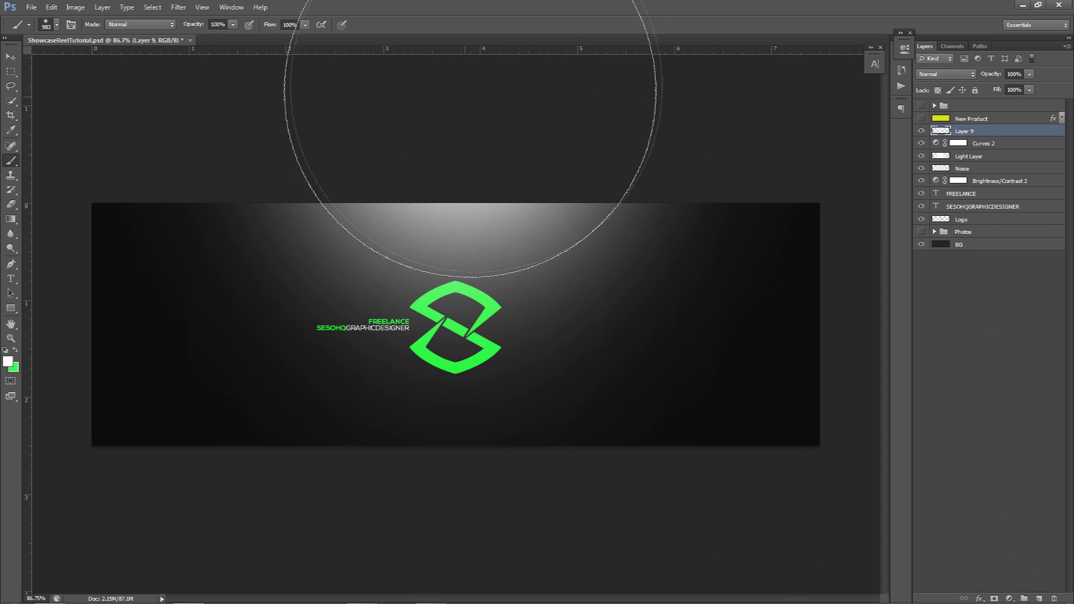
{"action": "left_click_drag", "start_coordinate": [1029, 74], "coordinate": [1014, 90]}
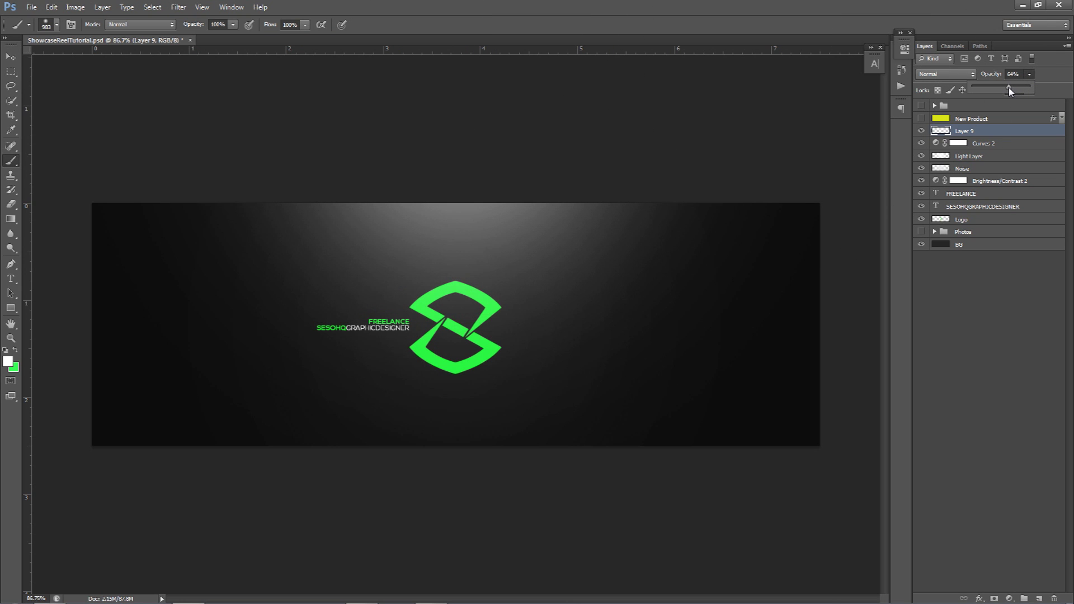
{"action": "left_click_drag", "start_coordinate": [1008, 87], "coordinate": [1004, 88]}
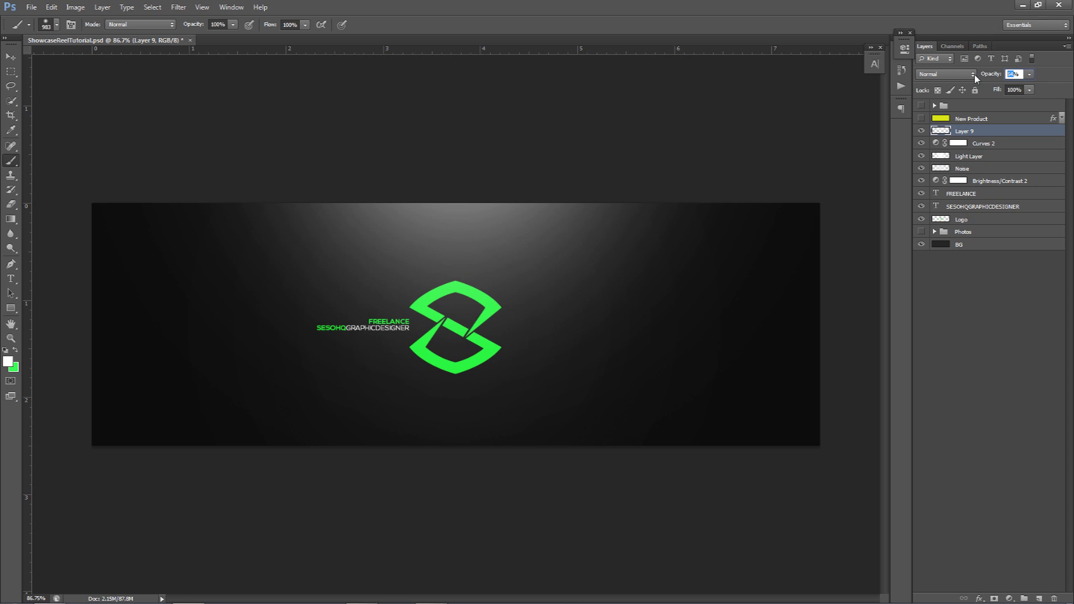
{"action": "type", "text": "60"}
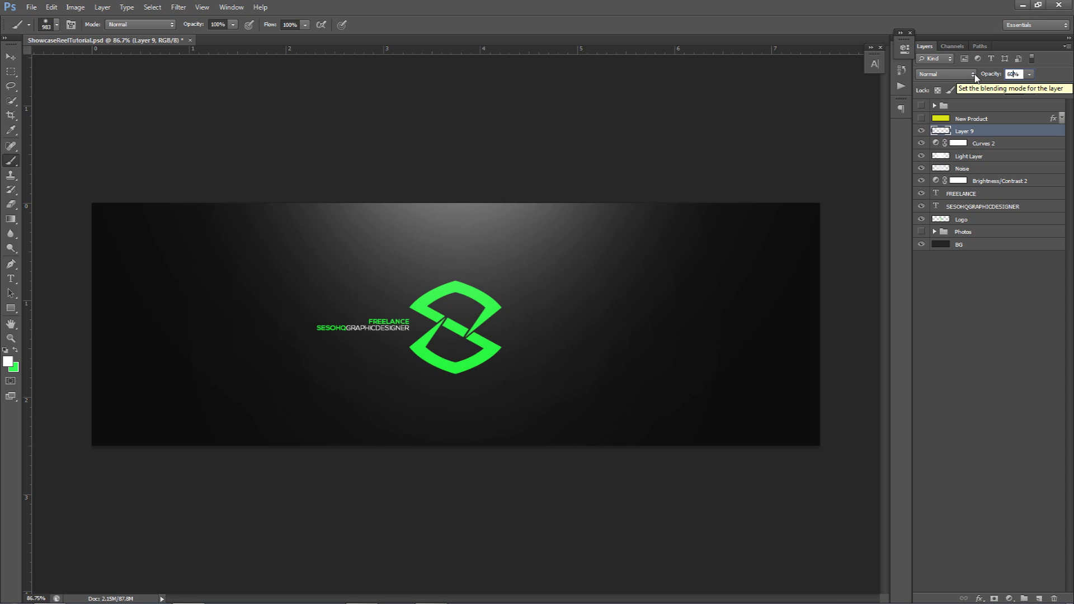
Step: Rename the new upper-edge glow layer to Light
{"action": "double_click", "coordinate": [969, 131]}
{"action": "type", "text": "Light"}
{"action": "key", "text": "Return"}
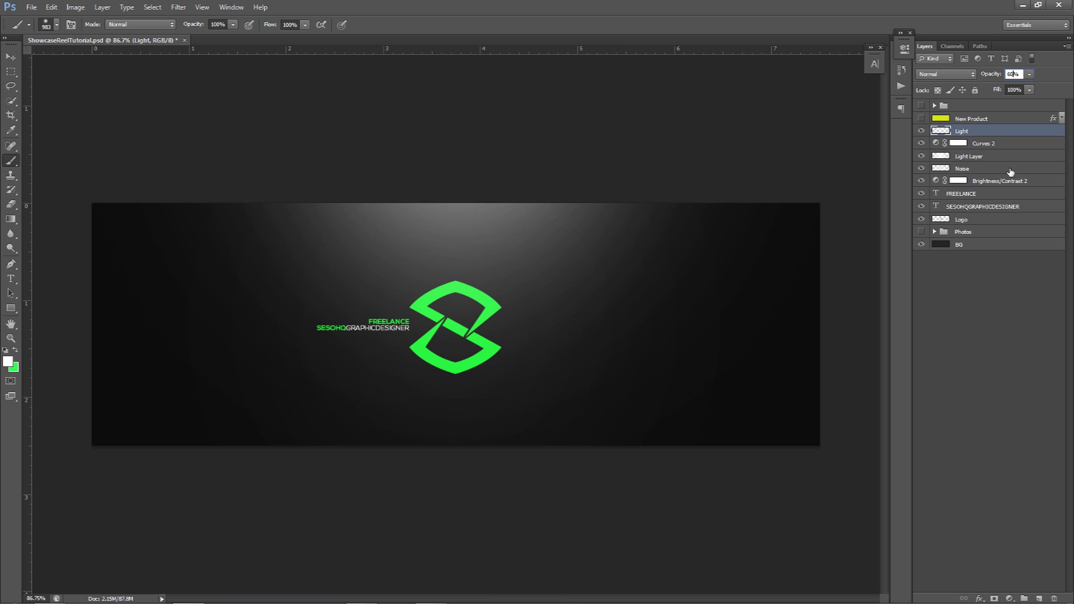
Step: Group all layers from Light down to Logo and name the group Edit later
{"action": "left_click", "coordinate": [983, 205], "text": "shift"}
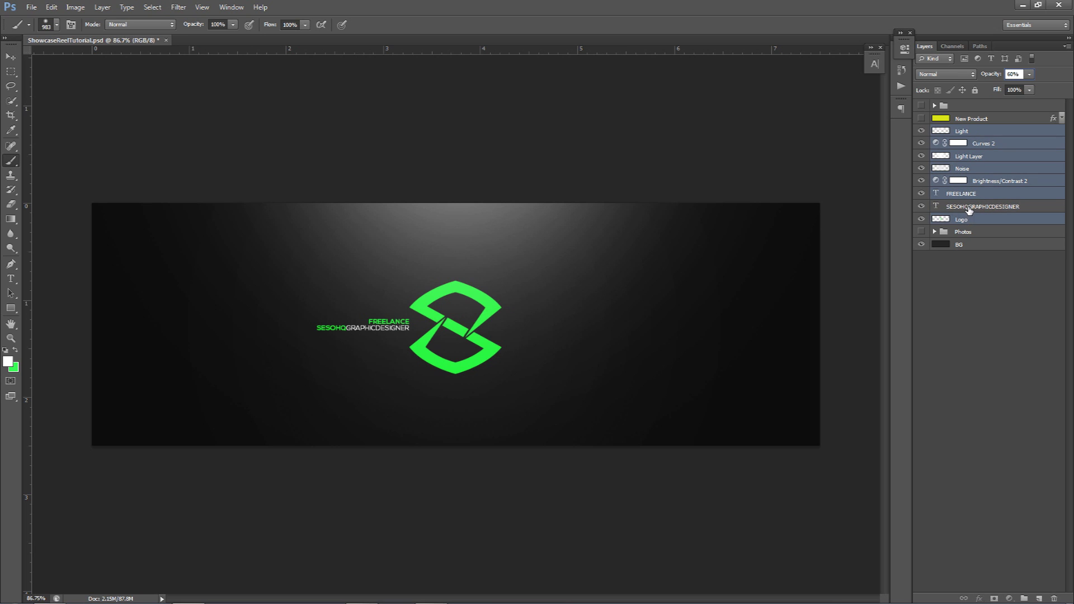
{"action": "key", "text": "ctrl+g"}
{"action": "double_click", "coordinate": [960, 132]}
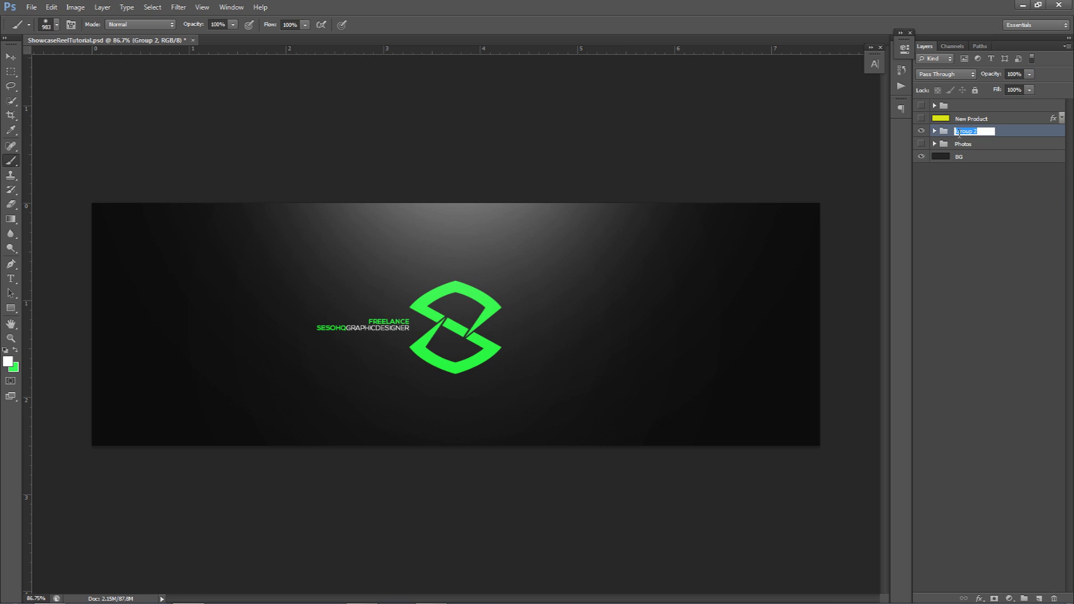
{"action": "type", "text": "Ed"}
{"action": "type", "text": "ter"}
{"action": "key", "text": "Return"}
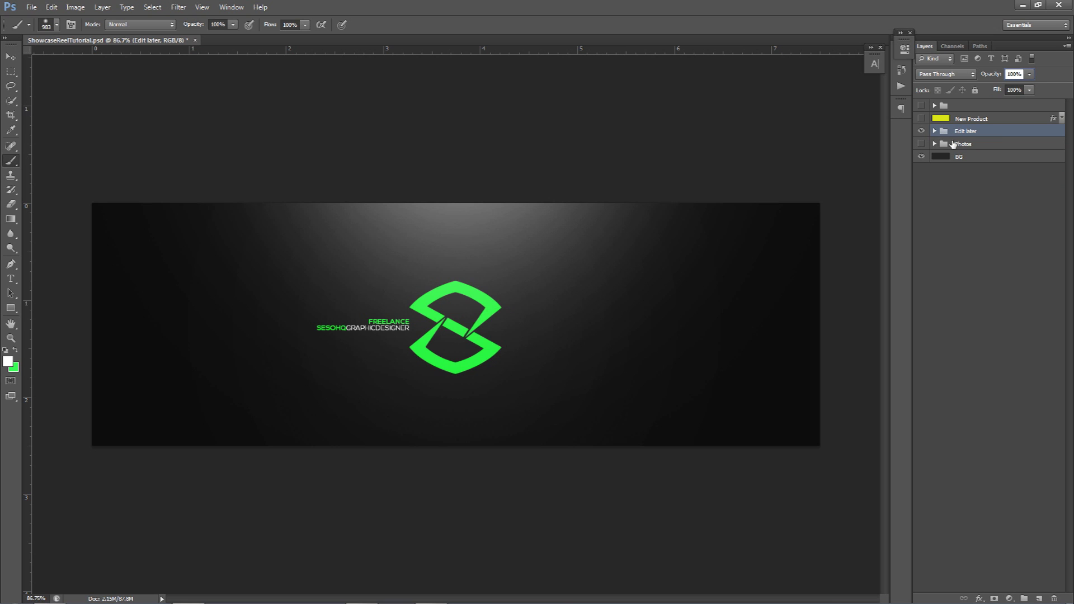
Step: Select the Photos group and show the guides over the banner
{"action": "left_click", "coordinate": [953, 144]}
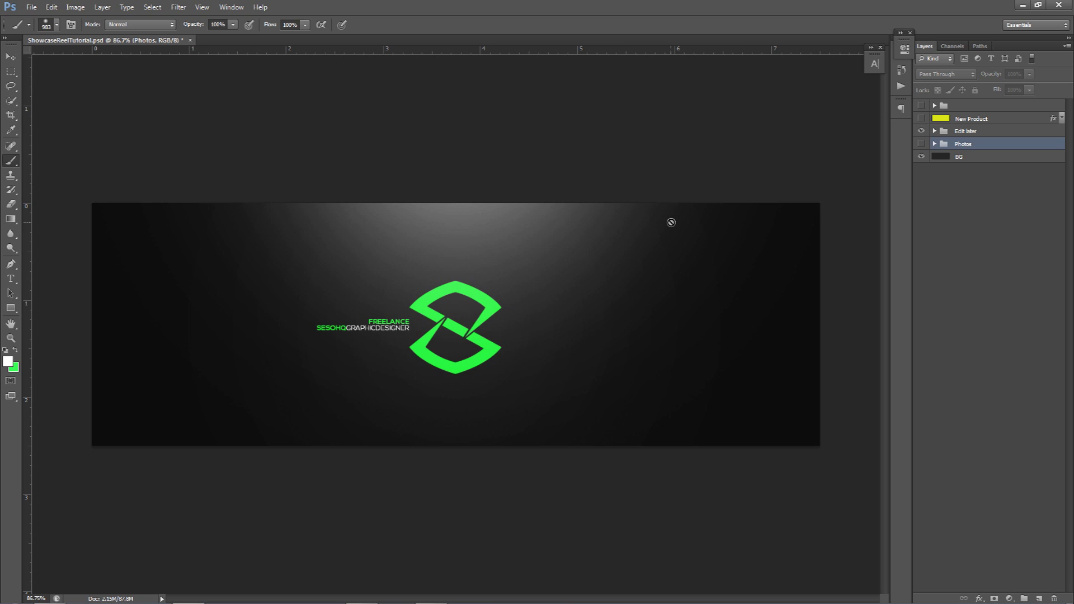
{"action": "key", "text": "ctrl+semicolon"}
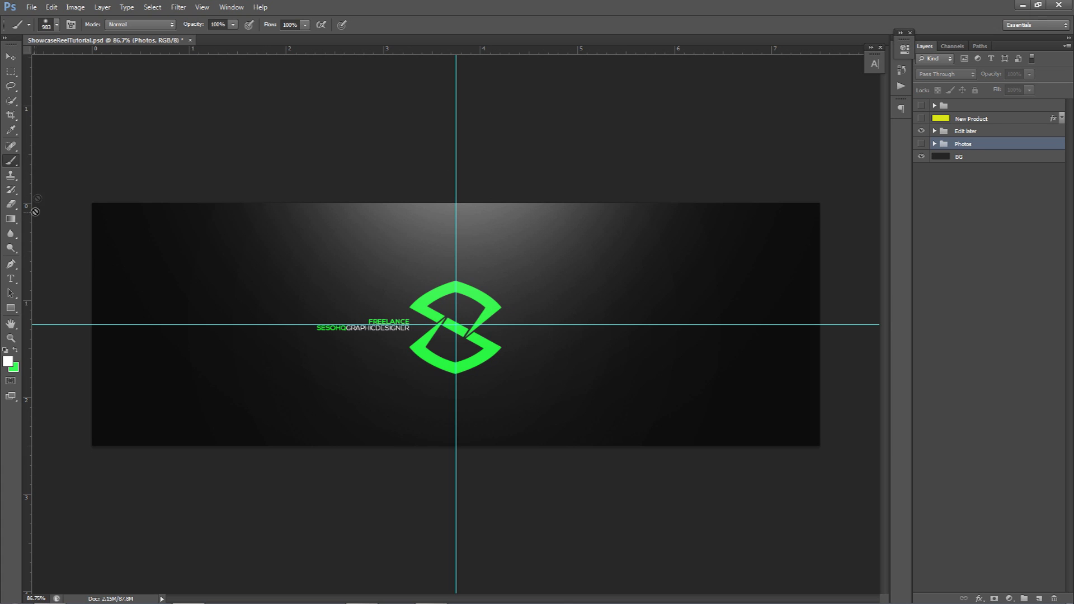
{"action": "key", "text": "alt+v"}
{"action": "key", "text": "Escape"}
{"action": "key", "text": "v"}
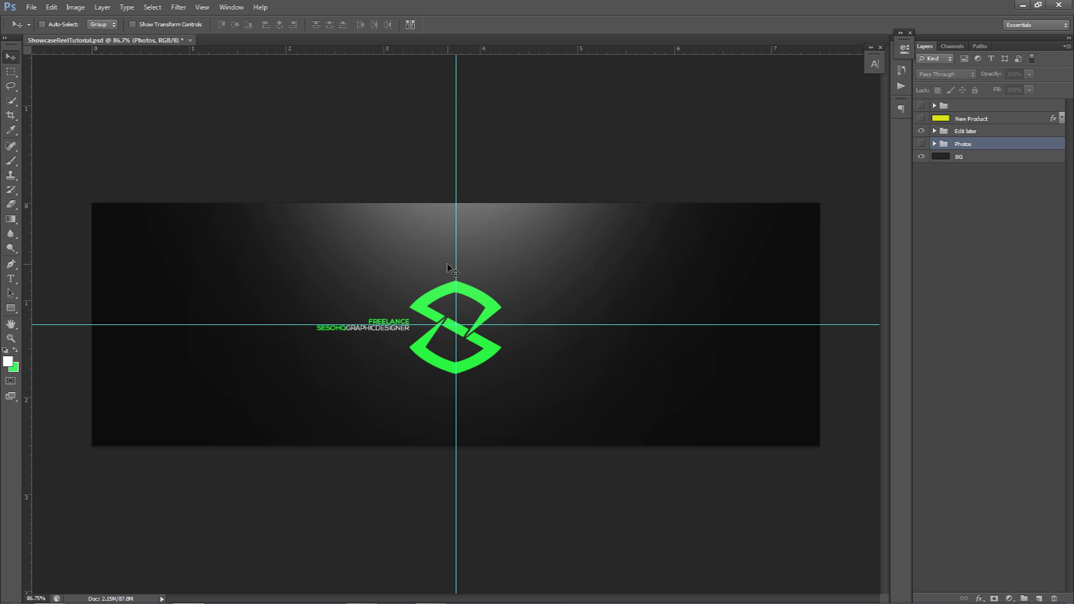
{"action": "key", "text": "alt+f"}
{"action": "key", "text": "Escape"}
{"action": "key", "text": "alt+f"}
{"action": "key", "text": "n"}
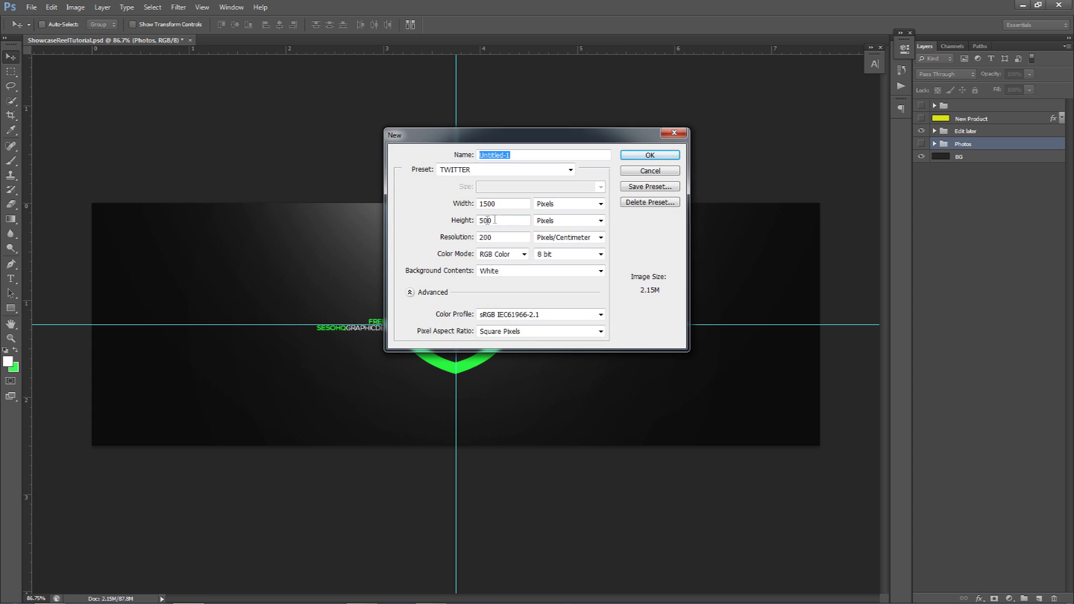
{"action": "left_click", "coordinate": [649, 171]}
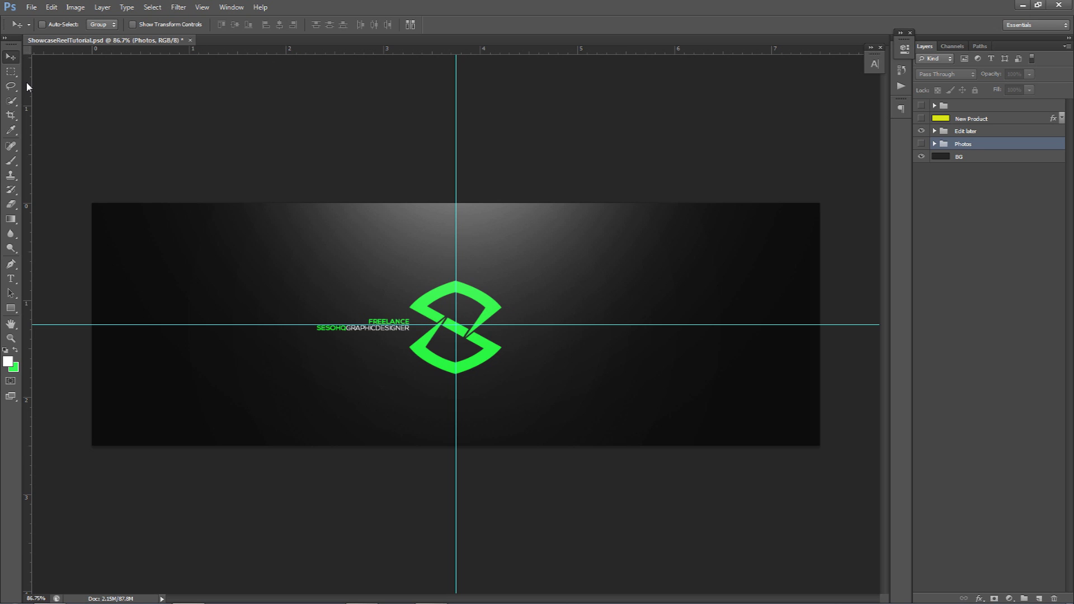
{"action": "left_click_drag", "start_coordinate": [27, 86], "coordinate": [12, 130]}
{"action": "left_click_drag", "start_coordinate": [256, 53], "coordinate": [321, 32]}
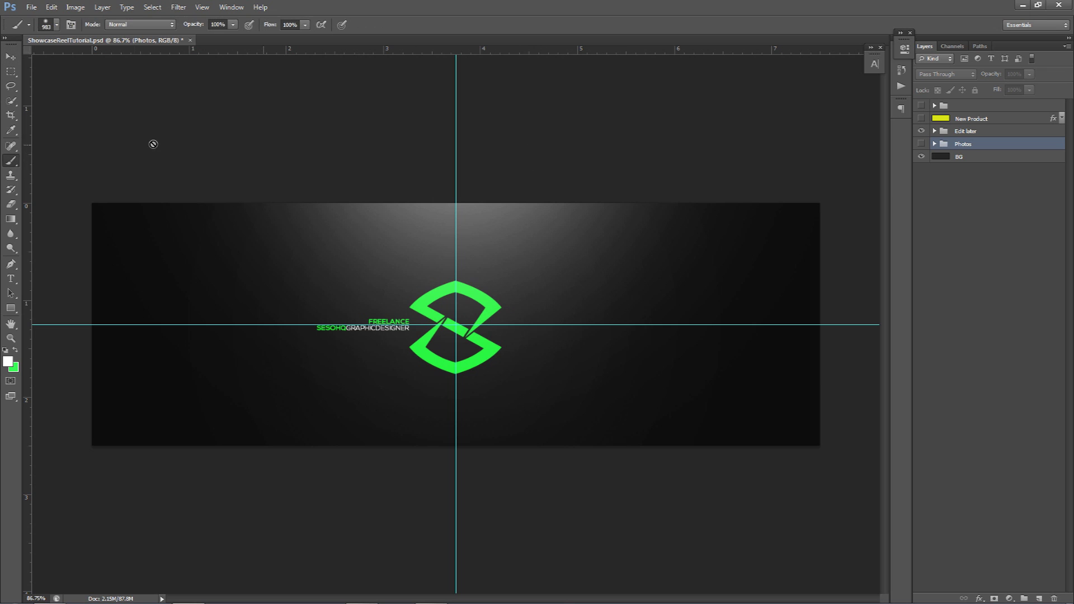
Step: Make a rectangular selection about 2 cm wide and 0.7 cm tall at the banner's left edge, resting on the horizontal centre guide
{"action": "left_click", "coordinate": [11, 72]}
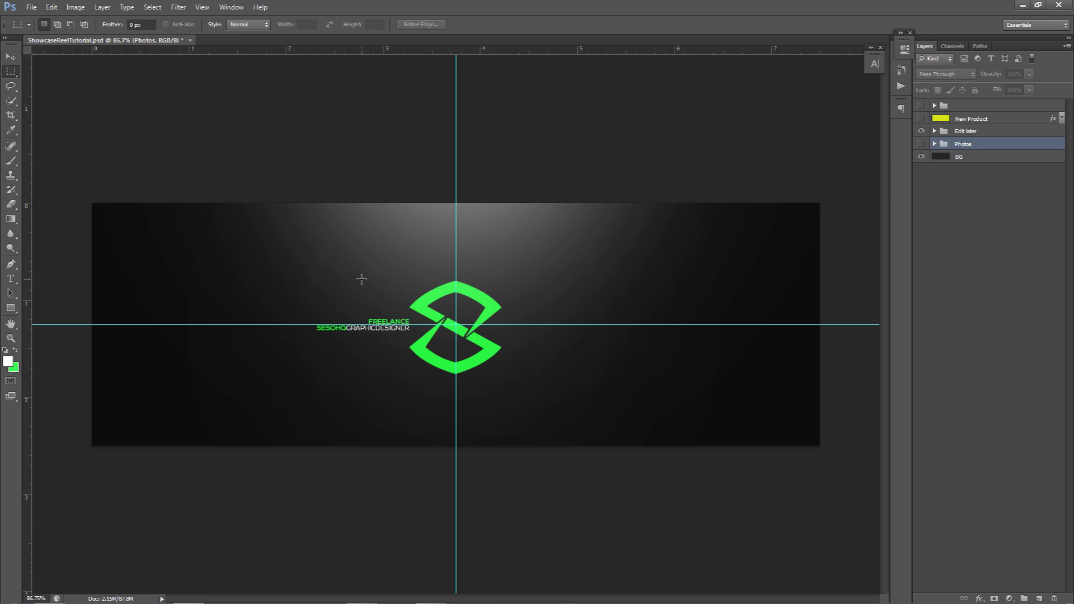
{"action": "left_click_drag", "start_coordinate": [85, 200], "coordinate": [289, 325]}
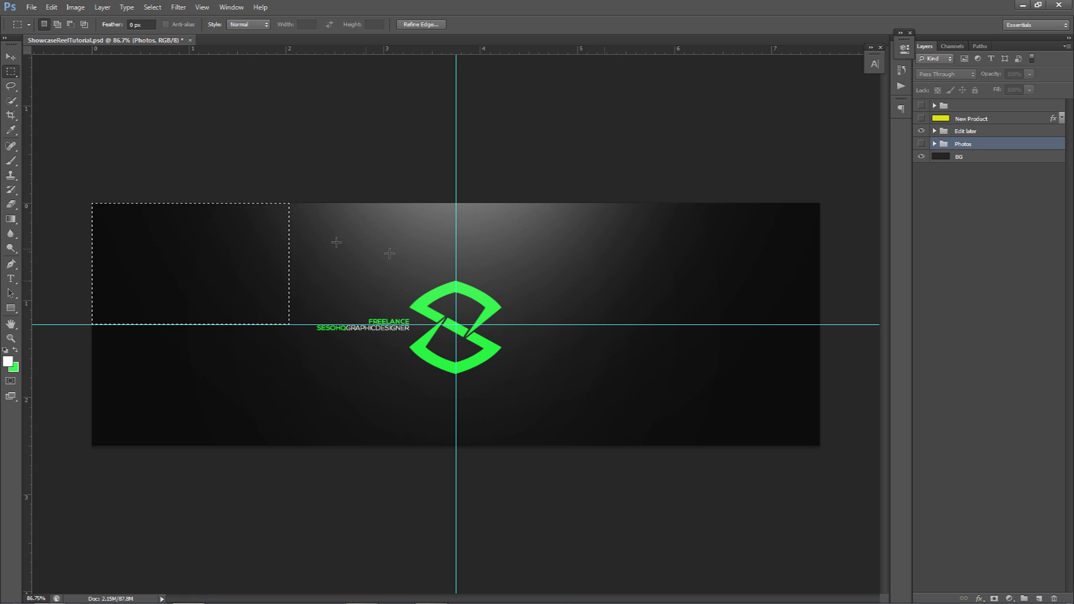
{"action": "right_click", "coordinate": [211, 242]}
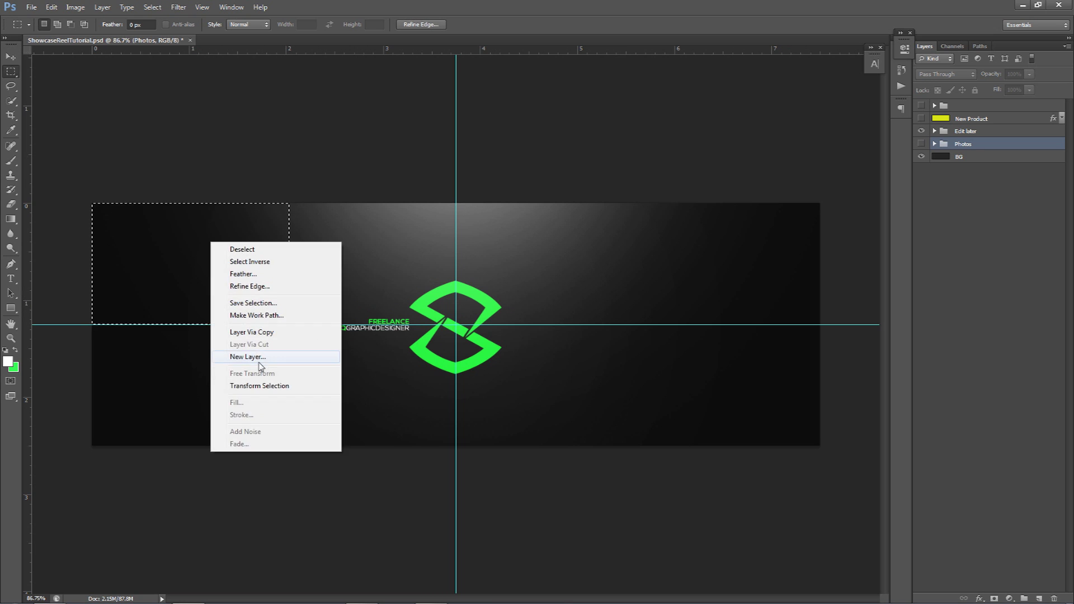
{"action": "left_click", "coordinate": [237, 386]}
{"action": "left_click_drag", "start_coordinate": [190, 204], "coordinate": [200, 258]}
{"action": "key", "text": "Return"}
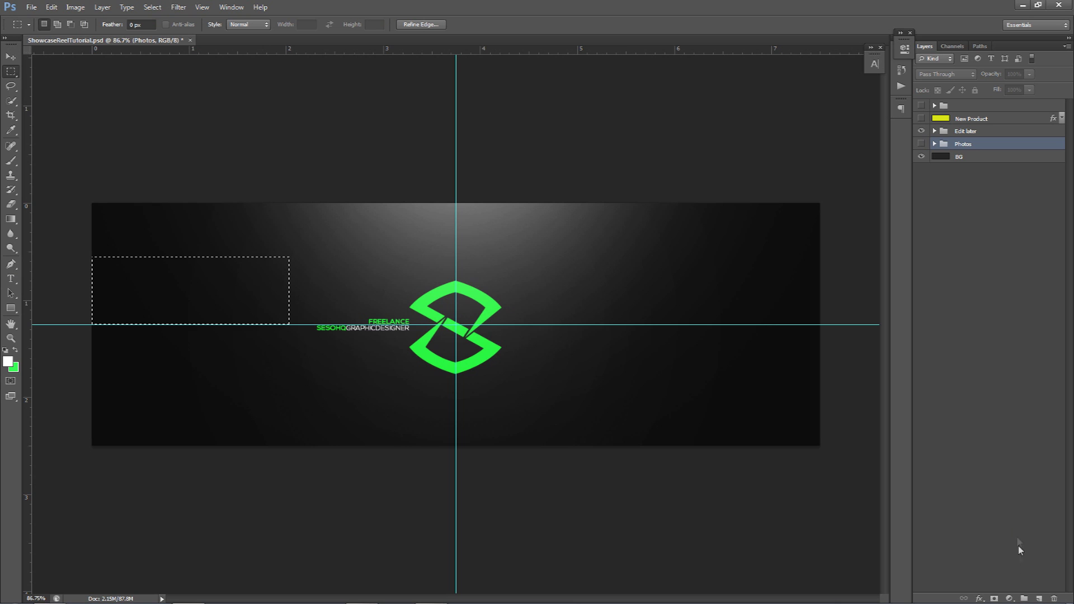
Step: Fill the selection with white on a new layer above Photos, deselect, and hide the guides
{"action": "left_click", "coordinate": [1038, 598]}
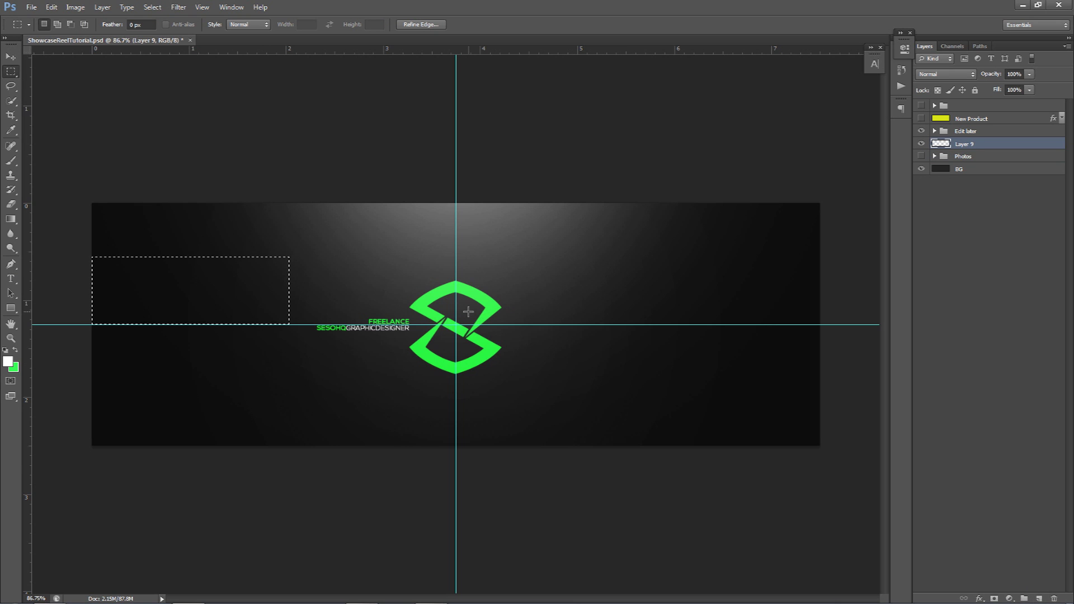
{"action": "key", "text": "alt+BackSpace"}
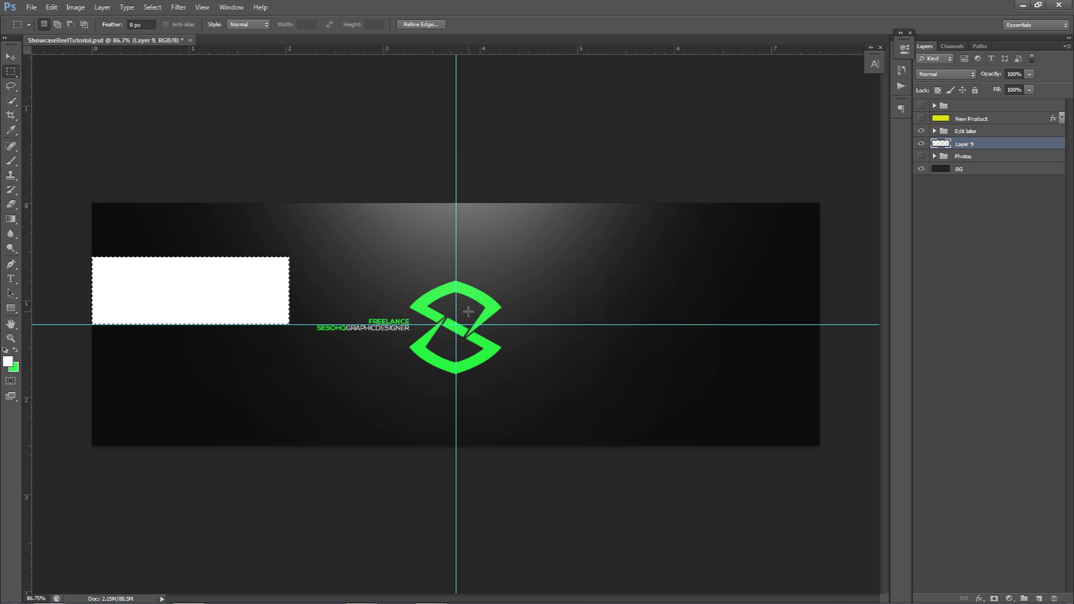
{"action": "right_click", "coordinate": [271, 274]}
{"action": "left_click", "coordinate": [200, 306]}
{"action": "key", "text": "ctrl+d"}
{"action": "key", "text": "ctrl+semicolon"}
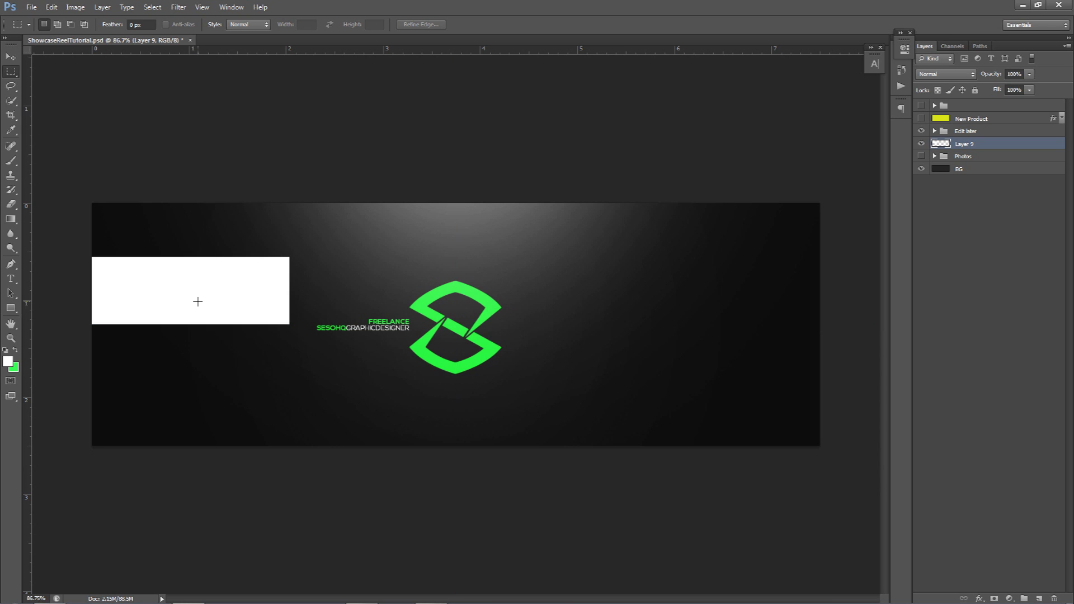
Step: Duplicate the white rectangle to the right of the original, leaving a thin vertical gap between them
{"action": "key", "text": "v"}
{"action": "left_click_drag", "start_coordinate": [150, 301], "coordinate": [345, 300]}
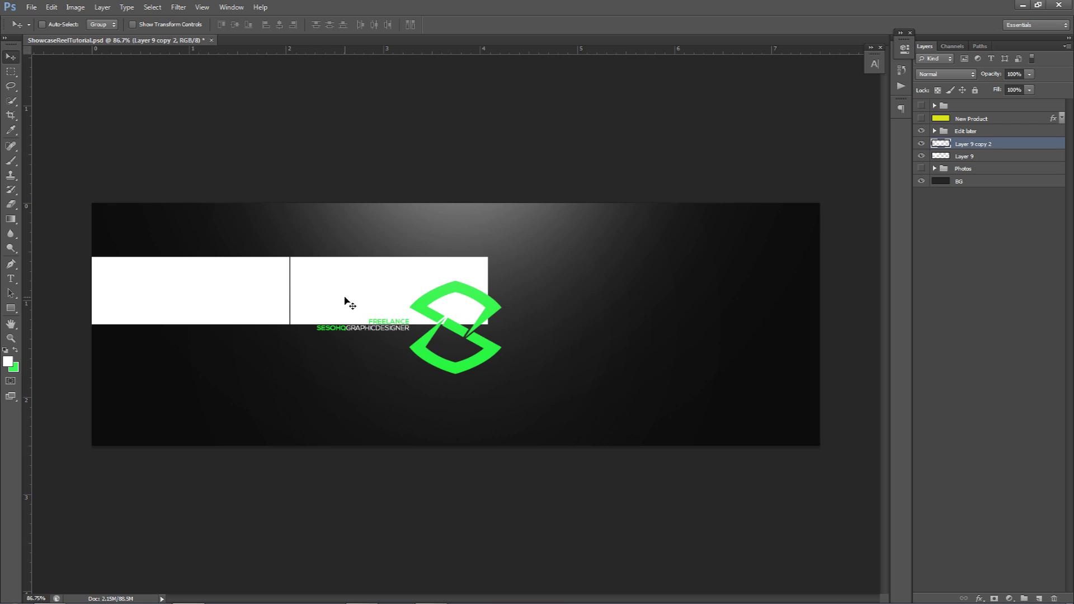
{"action": "key", "text": "Left"}
{"action": "key", "text": "Left"}
{"action": "key", "text": "Right"}
{"action": "key", "text": "Right"}
{"action": "key", "text": "Right"}
{"action": "key", "text": "Left"}
{"action": "key", "text": "Left"}
{"action": "key", "text": "Left"}
{"action": "key", "text": "Right"}
{"action": "key", "text": "Right"}
{"action": "key", "text": "Right"}
Step: Add a third white rectangle to the row, right of the second with a matching thin gap
{"action": "left_click_drag", "start_coordinate": [344, 301], "coordinate": [546, 291]}
{"action": "key", "text": "Left"}
{"action": "key", "text": "Left"}
{"action": "key", "text": "Left"}
{"action": "key", "text": "Left"}
{"action": "key", "text": "Left"}
{"action": "key", "text": "Left"}
{"action": "key", "text": "Left"}
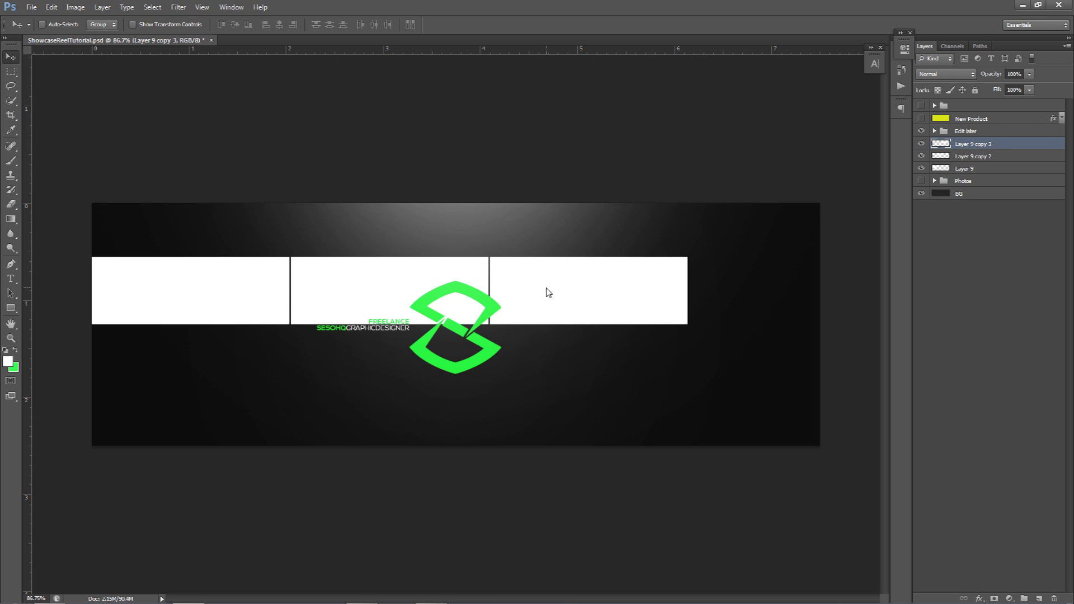
Step: Add a fourth white rectangle that completes the row and runs past the banner's right edge
{"action": "left_click_drag", "start_coordinate": [532, 292], "coordinate": [743, 297]}
{"action": "key", "text": "Left"}
{"action": "key", "text": "Left"}
{"action": "key", "text": "Left"}
{"action": "key", "text": "Left"}
{"action": "key", "text": "Left"}
{"action": "key", "text": "Left"}
{"action": "key", "text": "Left"}
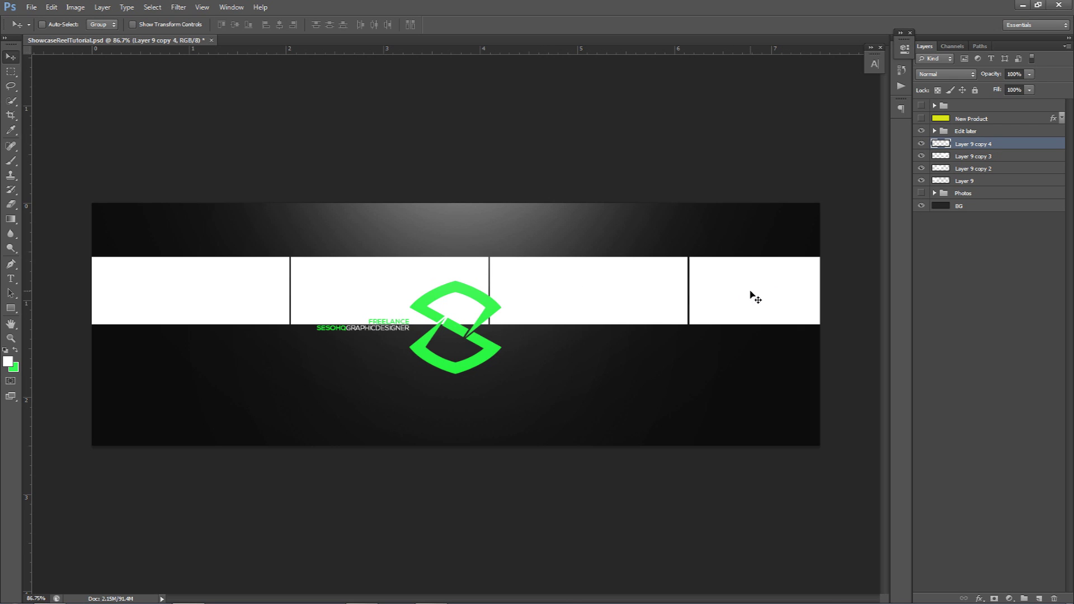
Step: Narrow the four rectangles together to fit the banner's width, and duplicate the row directly below with a thin gap
{"action": "left_click", "coordinate": [970, 182], "text": "shift"}
{"action": "key", "text": "ctrl+t"}
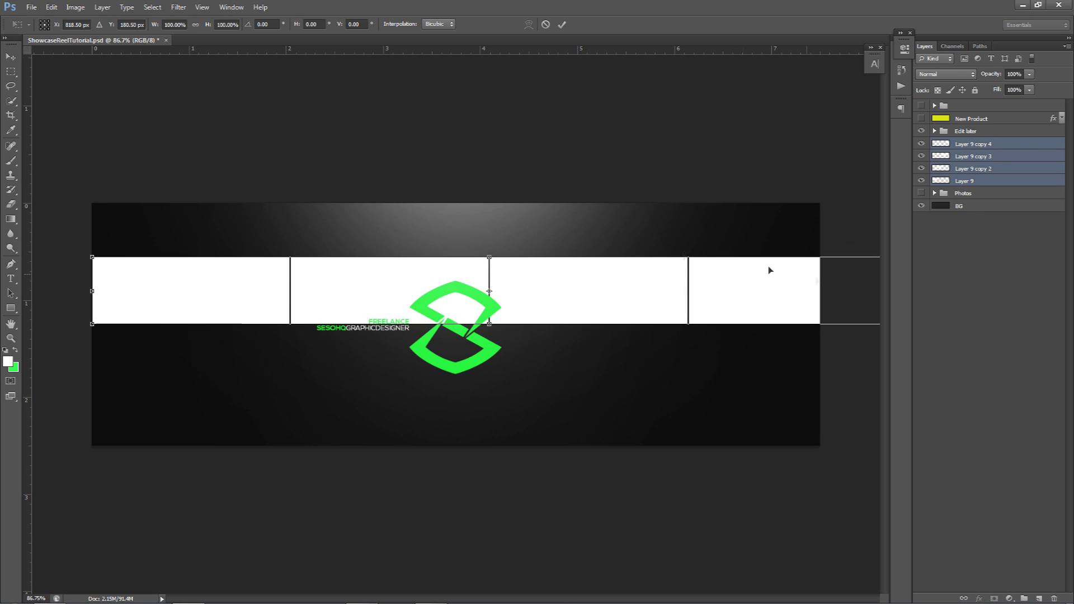
{"action": "key", "text": "ctrl+minus"}
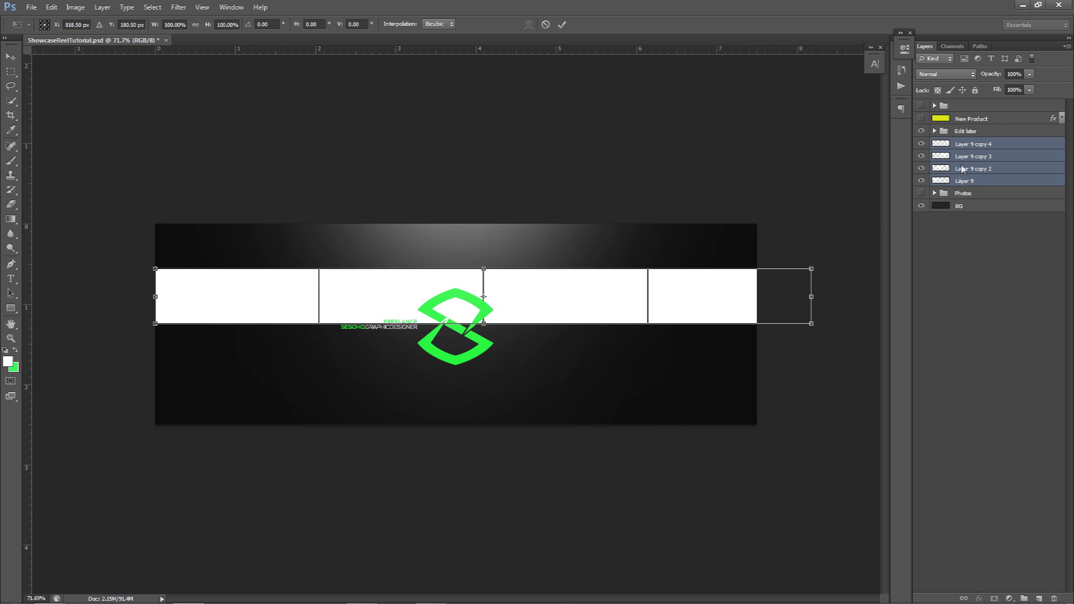
{"action": "left_click_drag", "start_coordinate": [811, 296], "coordinate": [762, 294]}
{"action": "key", "text": "Return"}
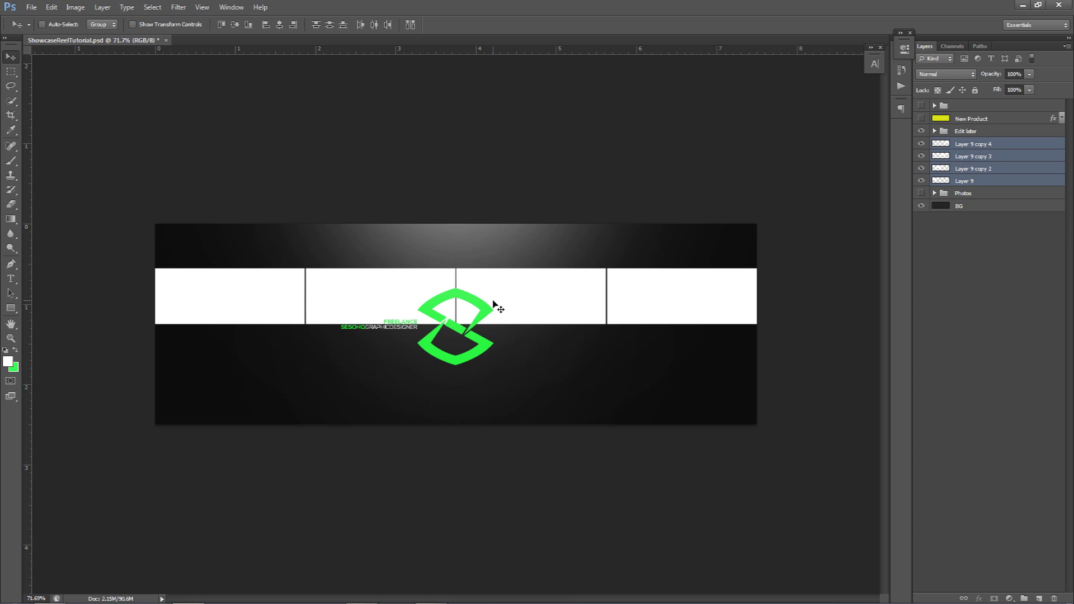
{"action": "key", "text": "ctrl+plus"}
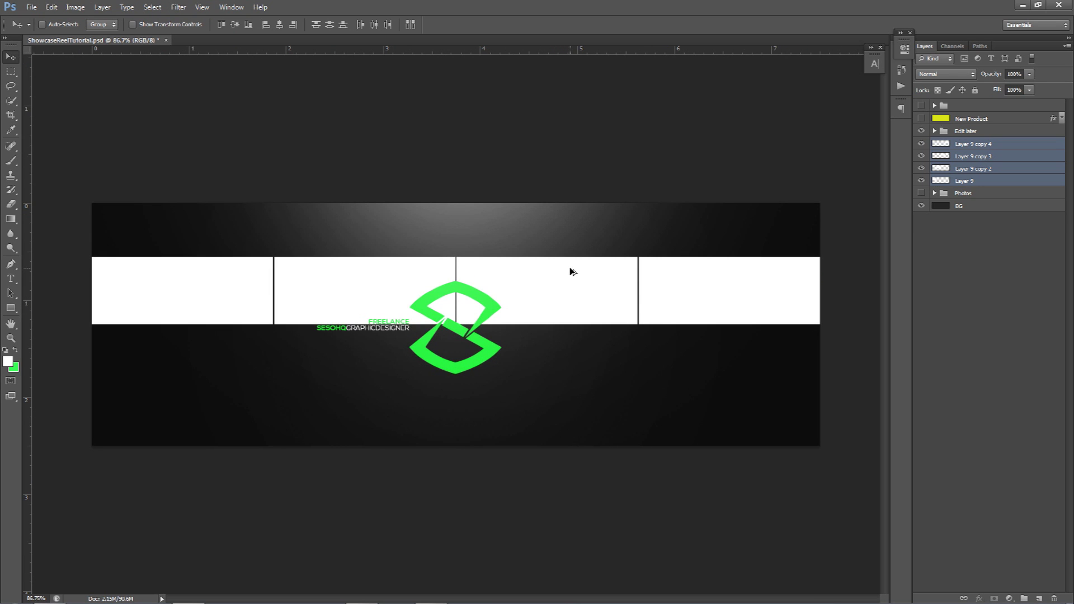
{"action": "left_click_drag", "start_coordinate": [571, 271], "coordinate": [563, 340]}
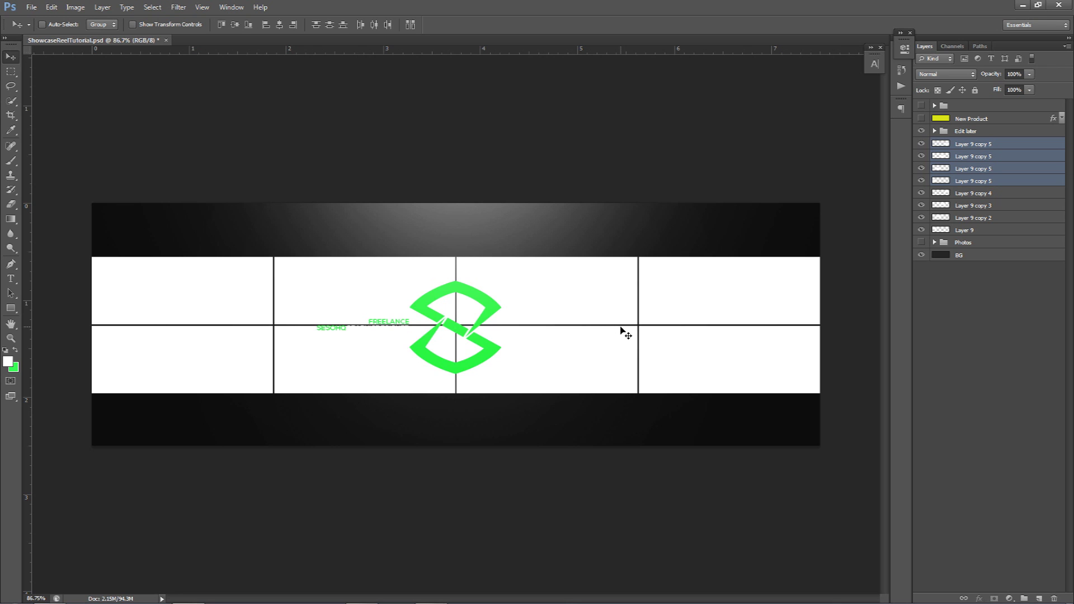
Step: Rename the lowest rectangle layer 1 and the topmost 8, leaving the six layers between them with blank names
{"action": "double_click", "coordinate": [965, 230]}
{"action": "type", "text": "1"}
{"action": "key", "text": "Tab"}
{"action": "key", "text": "Tab"}
{"action": "key", "text": "Tab"}
{"action": "key", "text": "Tab"}
{"action": "key", "text": "Tab"}
{"action": "key", "text": "Tab"}
{"action": "key", "text": "Tab"}
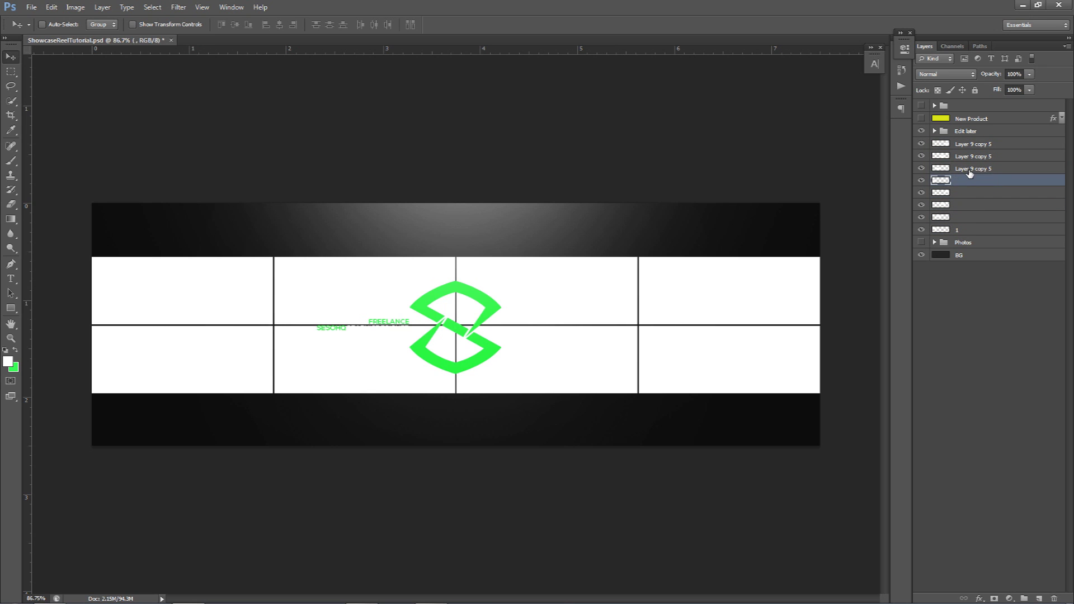
{"action": "double_click", "coordinate": [970, 144]}
{"action": "type", "text": "8"}
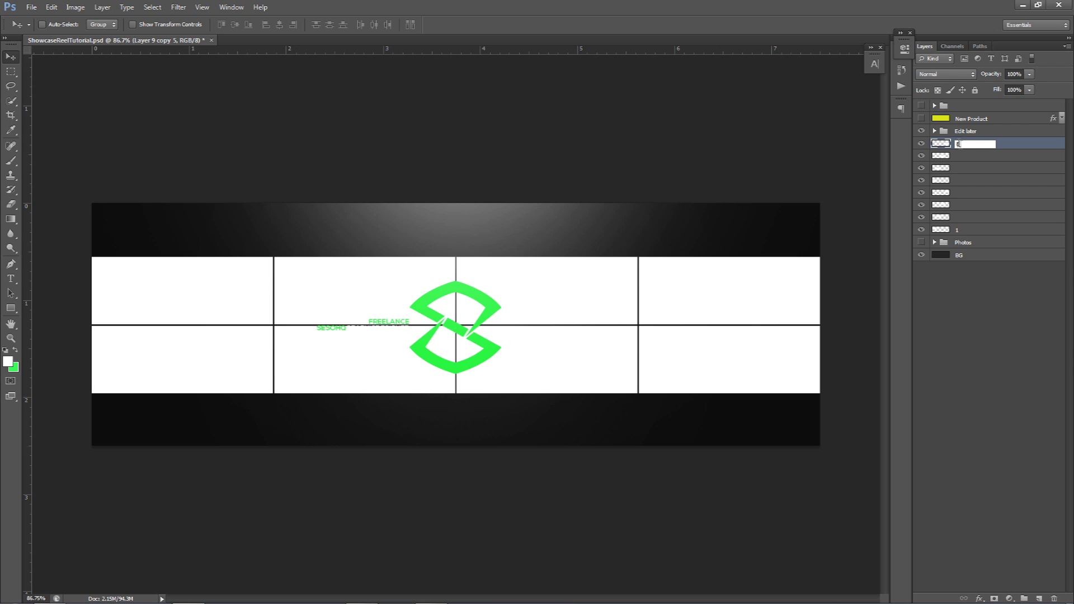
Step: Group the eight rectangle layers and name the group Spacer
{"action": "left_click", "coordinate": [970, 229], "text": "shift"}
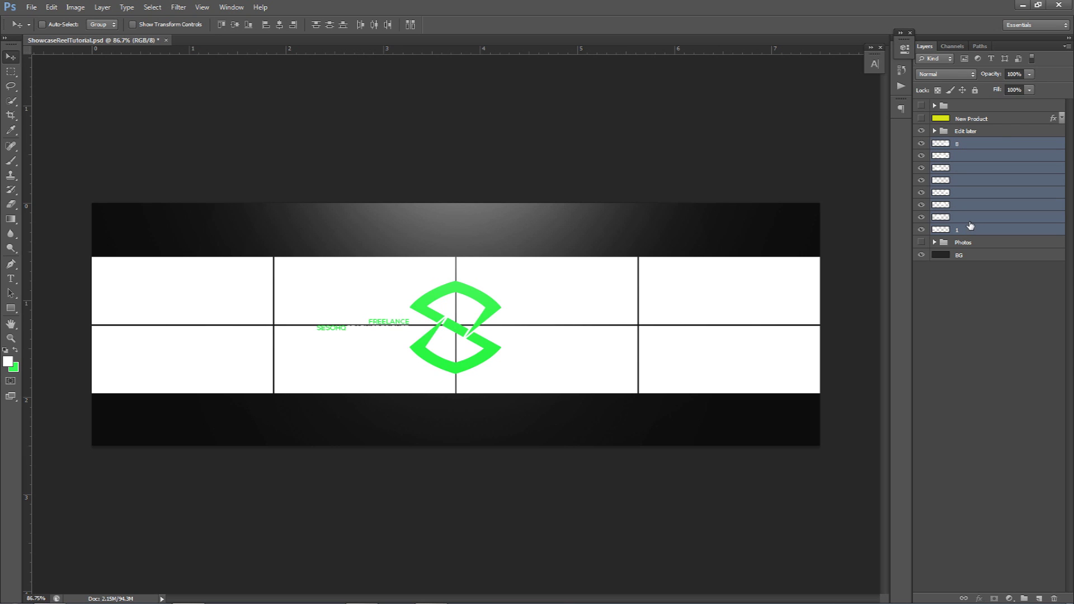
{"action": "key", "text": "ctrl+g"}
{"action": "double_click", "coordinate": [966, 145]}
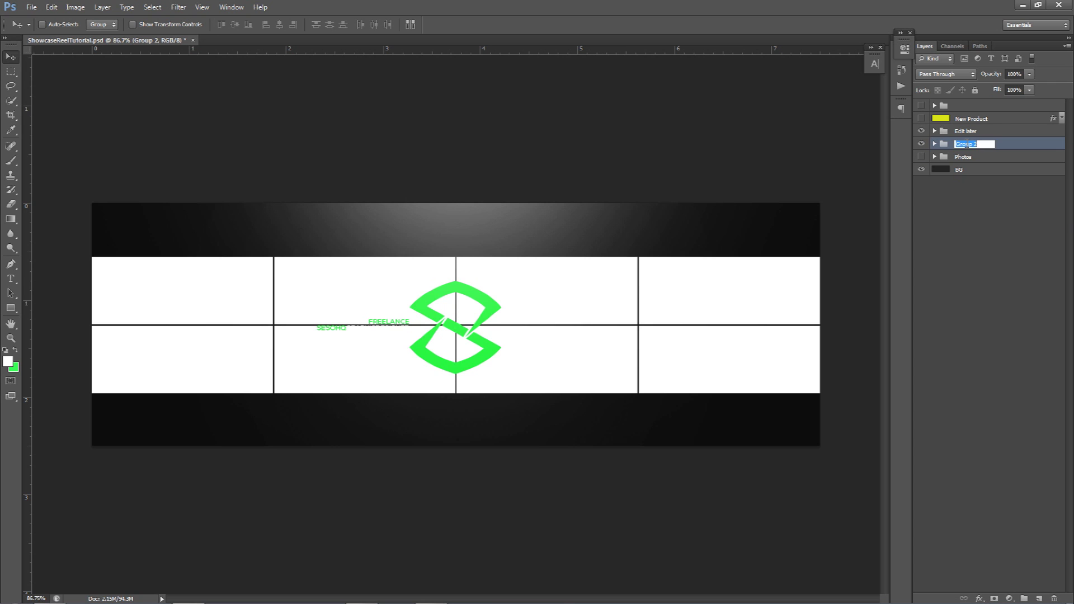
{"action": "type", "text": "Spacer"}
{"action": "key", "text": "Return"}
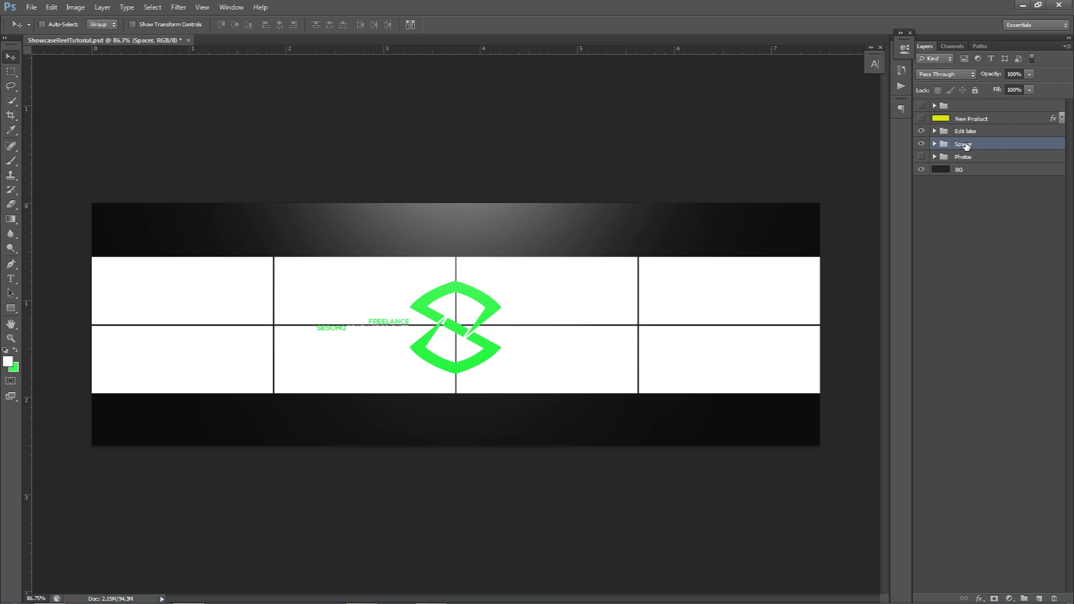
Step: Expand the Spacer and Photos groups, make Photos visible, and move it above Spacer in the layer stack
{"action": "left_click", "coordinate": [934, 143]}
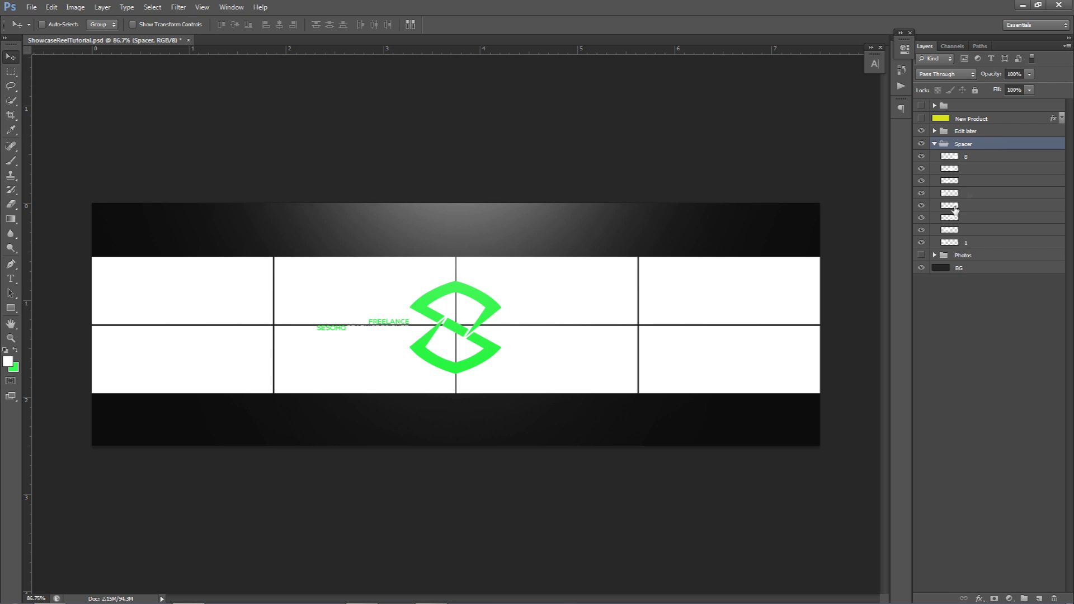
{"action": "left_click", "coordinate": [934, 255]}
{"action": "left_click", "coordinate": [922, 255]}
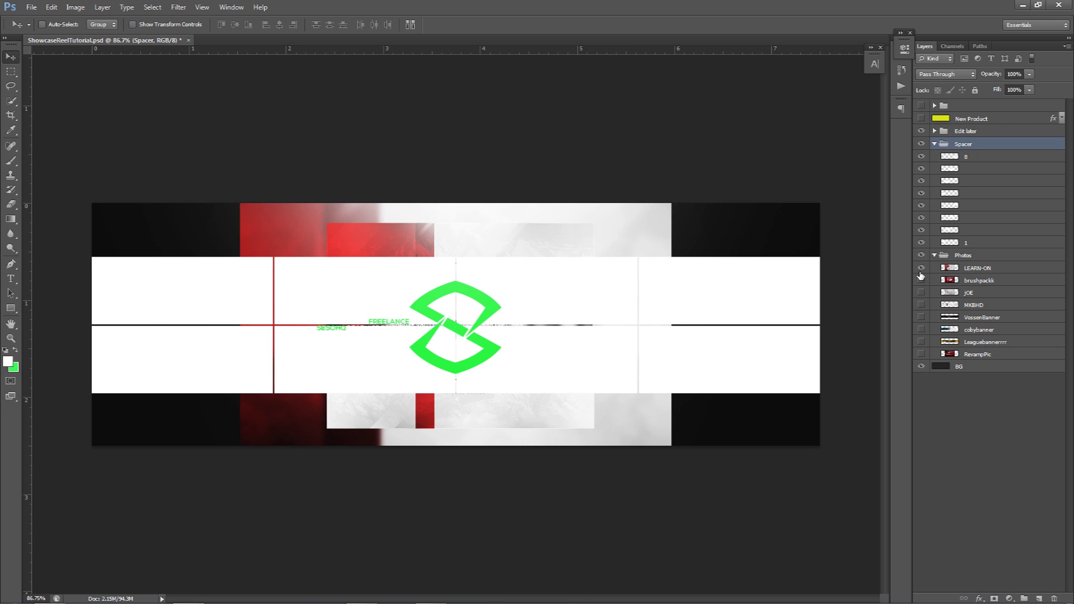
{"action": "left_click", "coordinate": [961, 270]}
{"action": "double_click", "coordinate": [968, 256]}
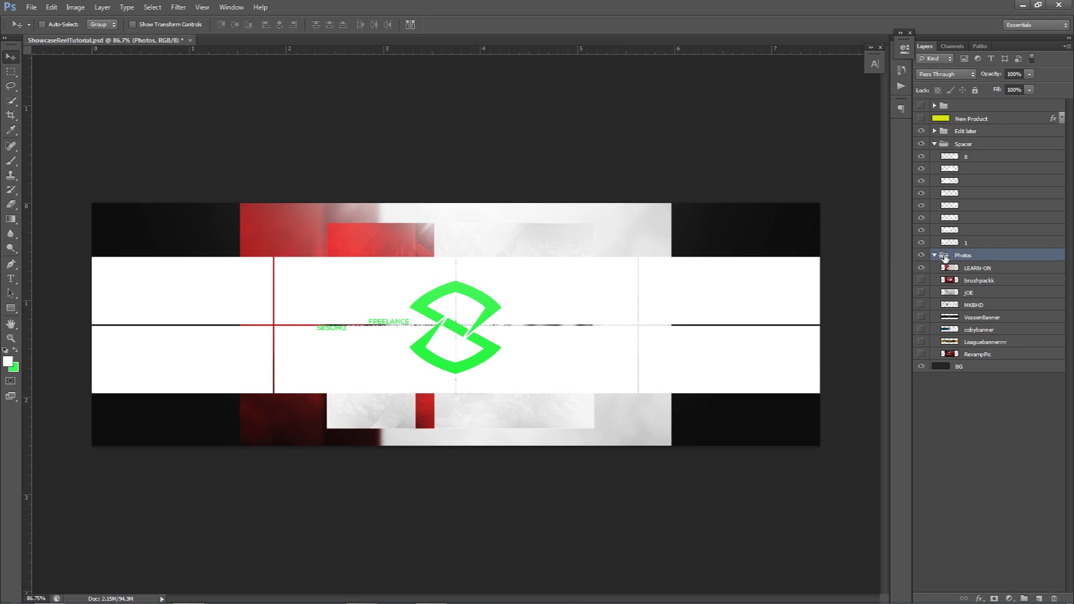
{"action": "left_click", "coordinate": [980, 146]}
{"action": "left_click_drag", "start_coordinate": [964, 255], "coordinate": [971, 137]}
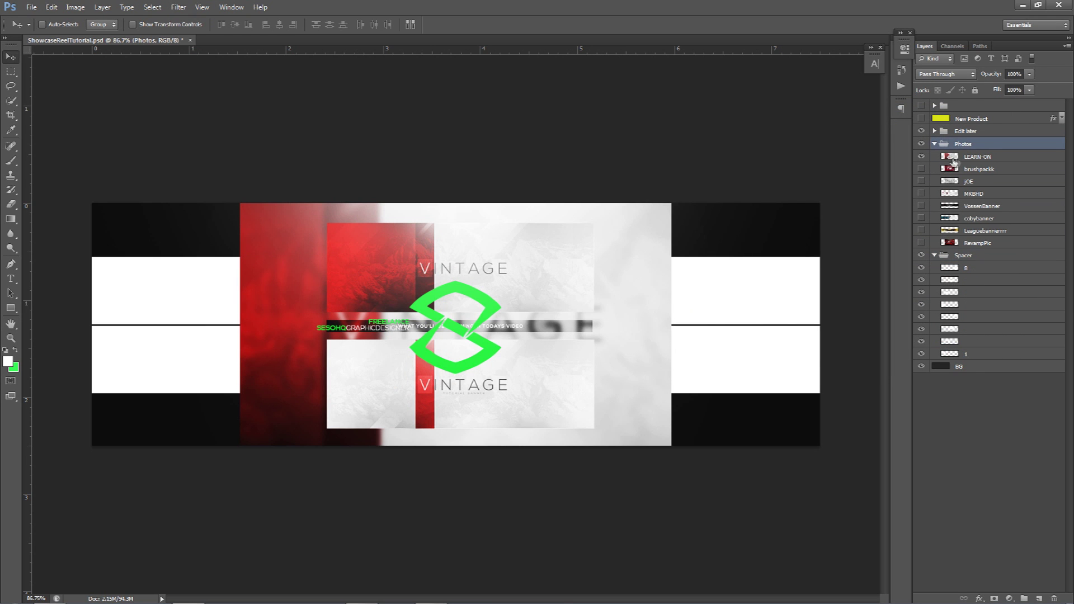
Step: Lower the LEARN-ON photo's opacity to 26% and position its upper VINTAGE title over the upper-left white rectangle
{"action": "left_click", "coordinate": [963, 160]}
{"action": "left_click_drag", "start_coordinate": [445, 273], "coordinate": [247, 292]}
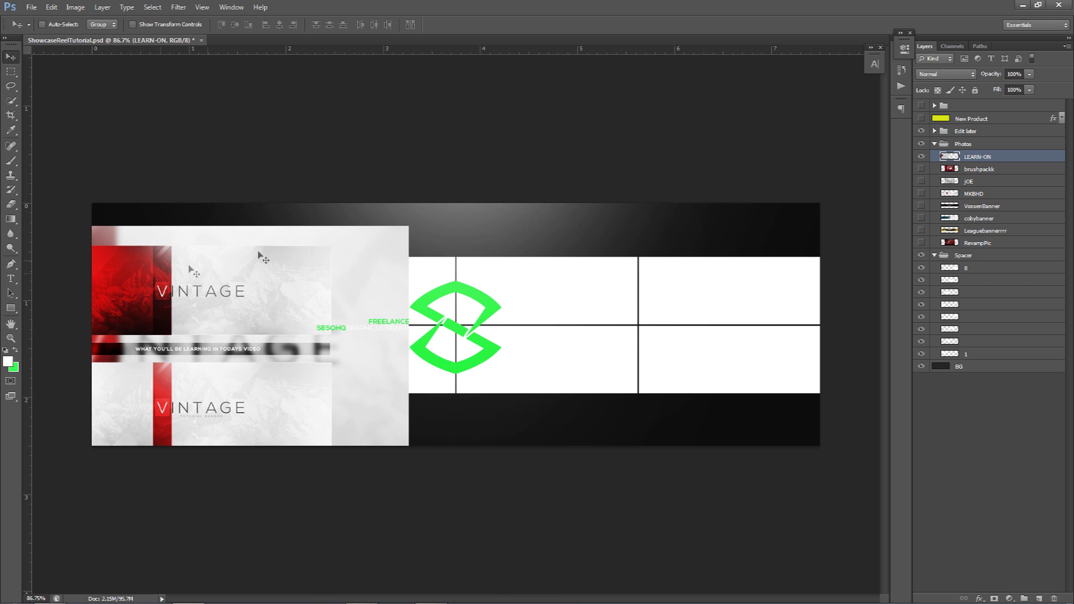
{"action": "left_click", "coordinate": [1030, 74]}
{"action": "left_click_drag", "start_coordinate": [998, 89], "coordinate": [988, 90]}
{"action": "left_click", "coordinate": [299, 255]}
{"action": "left_click_drag", "start_coordinate": [298, 255], "coordinate": [290, 257]}
{"action": "left_click_drag", "start_coordinate": [189, 294], "coordinate": [181, 293]}
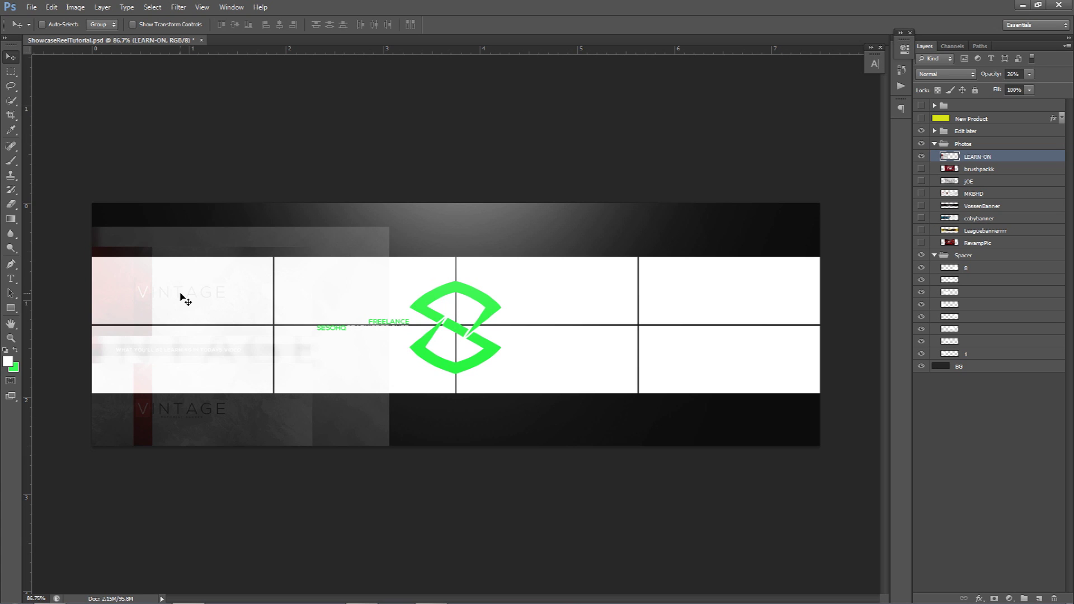
Step: Restore the LEARN-ON photo to 100% opacity and cut its area inside spacer rectangle 1 onto a new layer
{"action": "left_click_drag", "start_coordinate": [1029, 74], "coordinate": [1068, 93]}
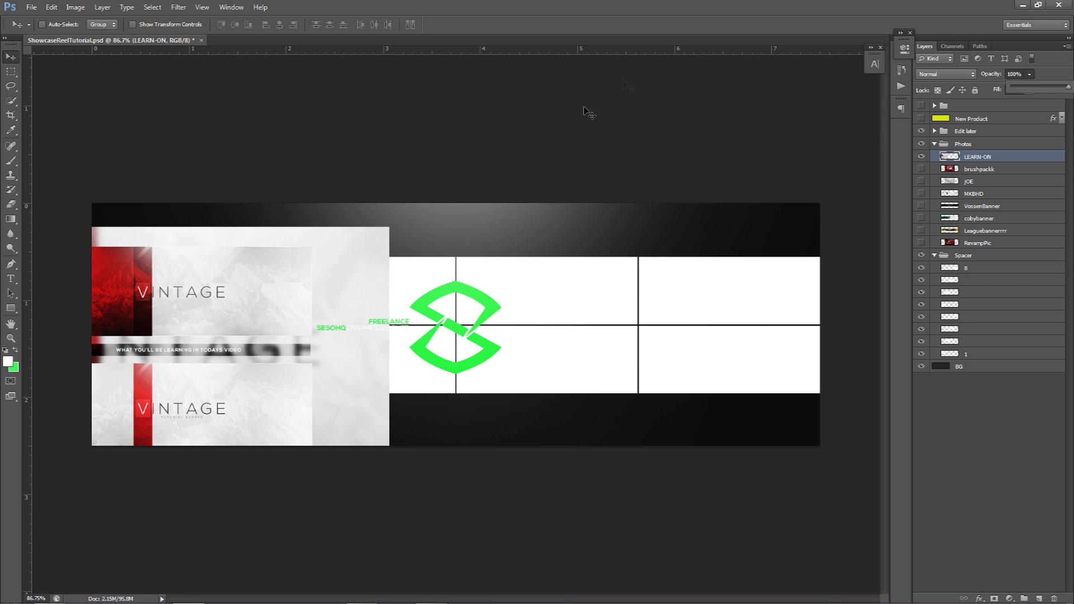
{"action": "left_click", "coordinate": [959, 354]}
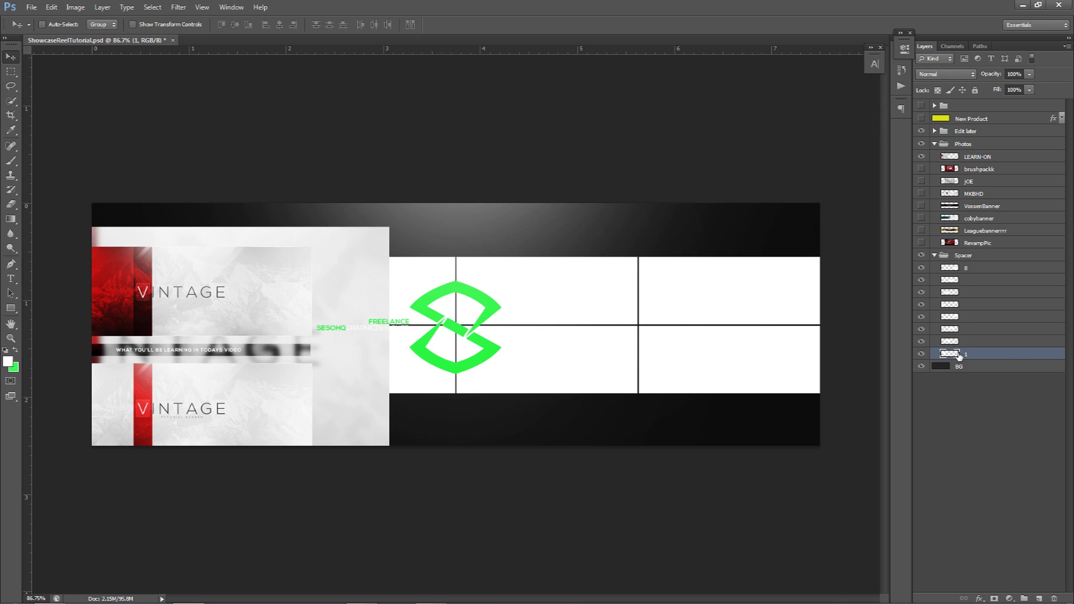
{"action": "left_click_drag", "start_coordinate": [960, 355], "coordinate": [960, 358]}
{"action": "left_click_drag", "start_coordinate": [959, 357], "coordinate": [951, 360]}
{"action": "left_click", "coordinate": [950, 354], "text": "ctrl"}
{"action": "left_click", "coordinate": [935, 158]}
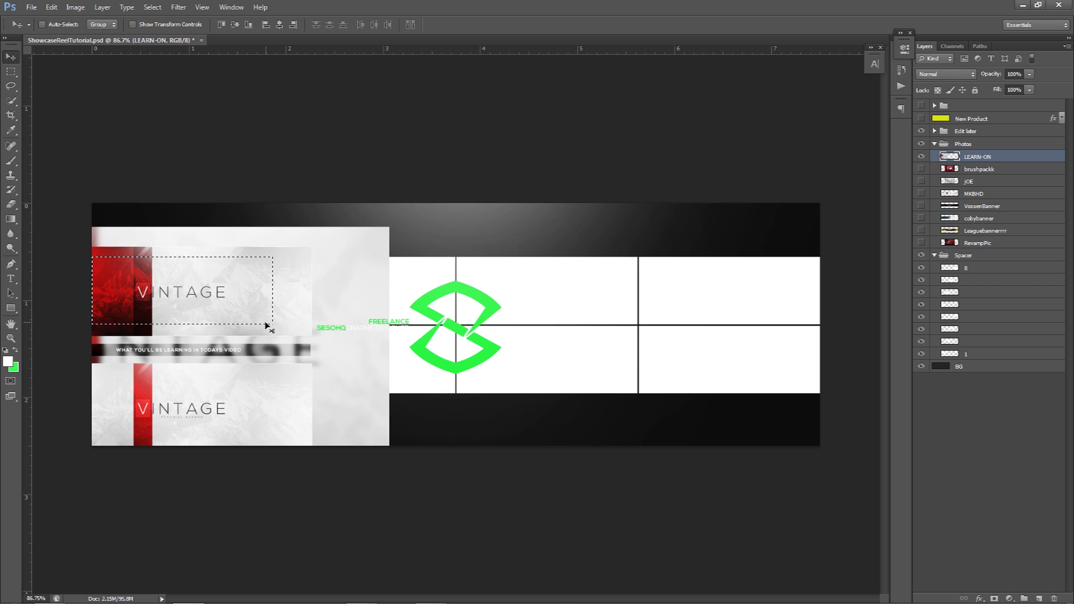
{"action": "key", "text": "m"}
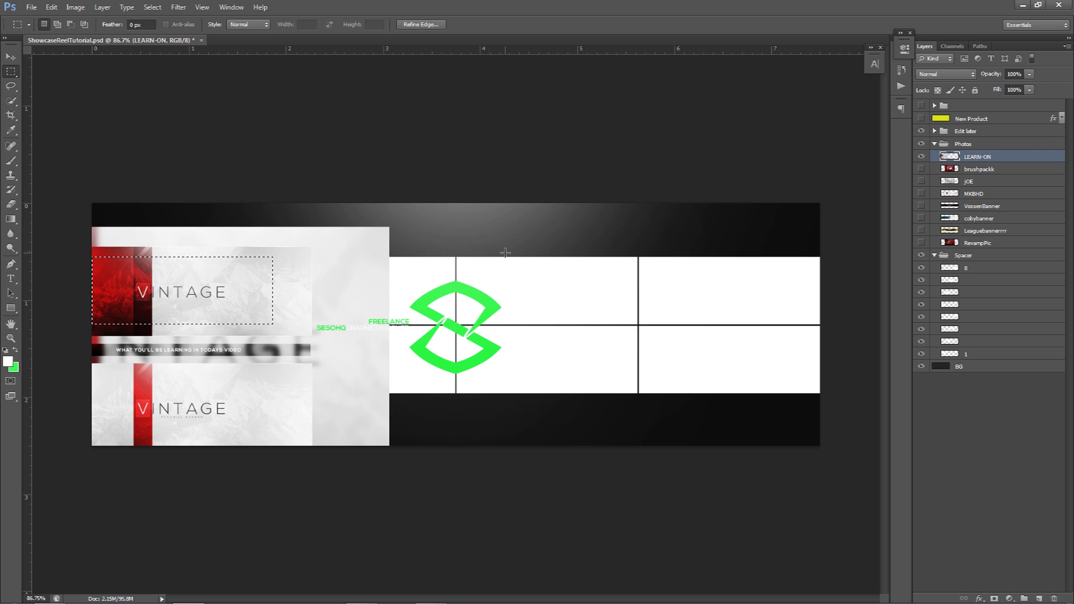
{"action": "right_click", "coordinate": [420, 275]}
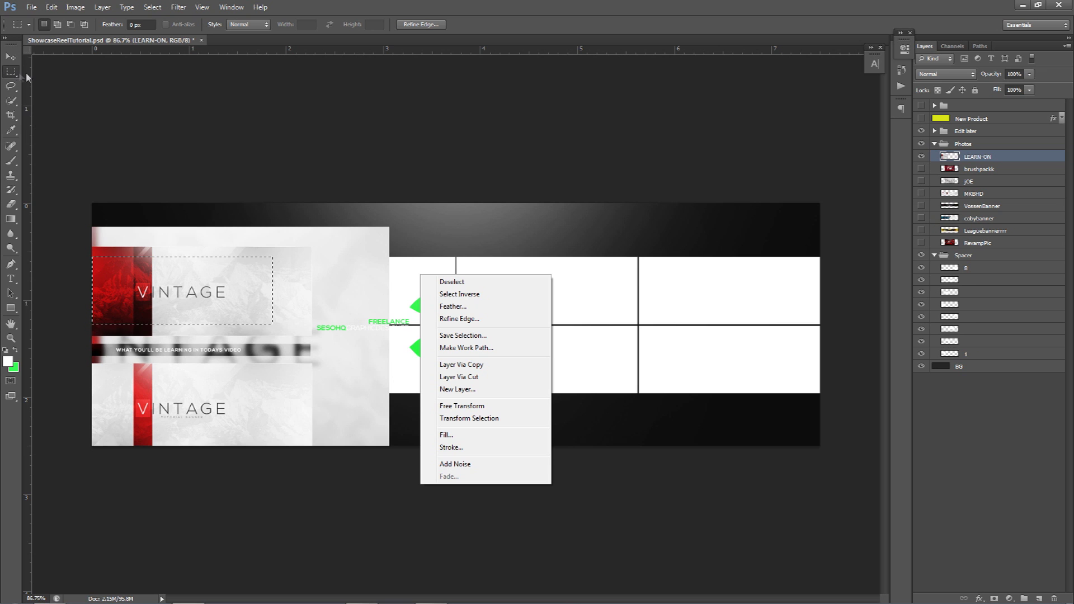
{"action": "left_click", "coordinate": [461, 378]}
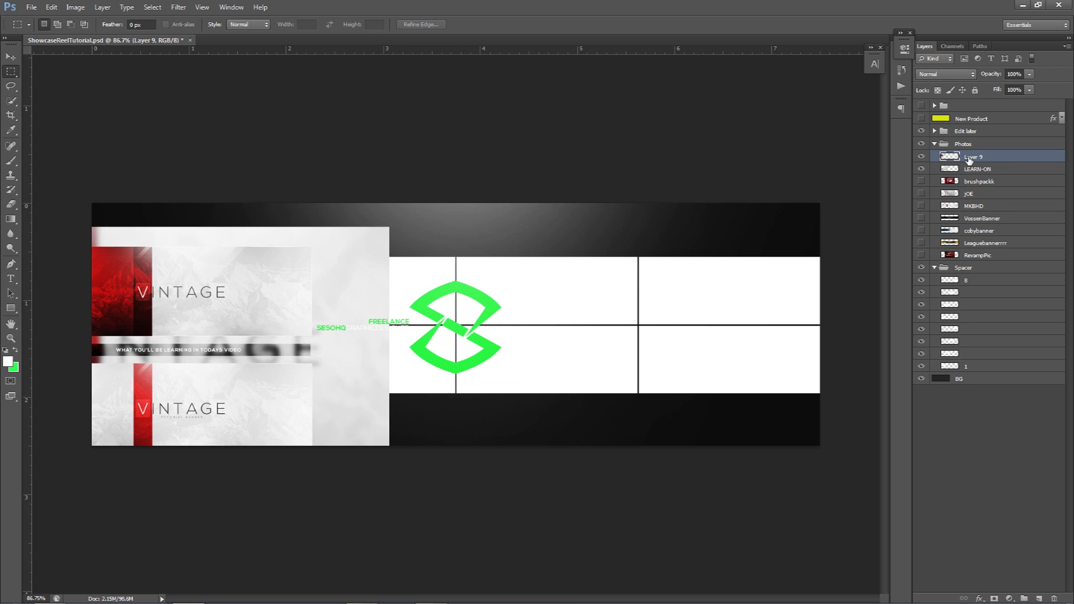
Step: Delete the leftover LEARN-ON photo and rename the cropped VINTAGE piece 1
{"action": "double_click", "coordinate": [969, 158]}
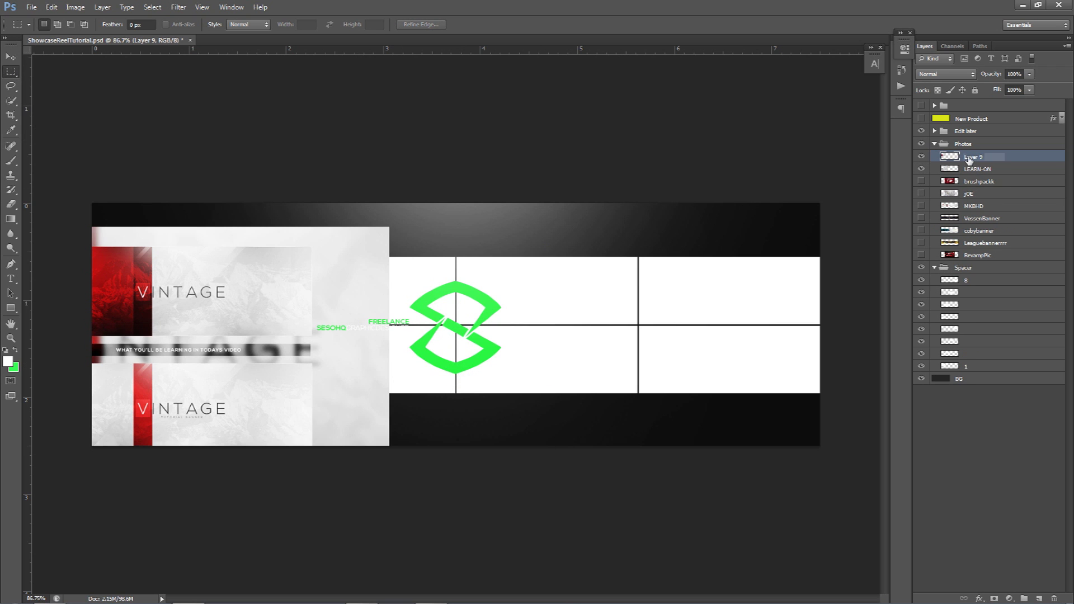
{"action": "left_click", "coordinate": [995, 177]}
{"action": "key", "text": "Delete"}
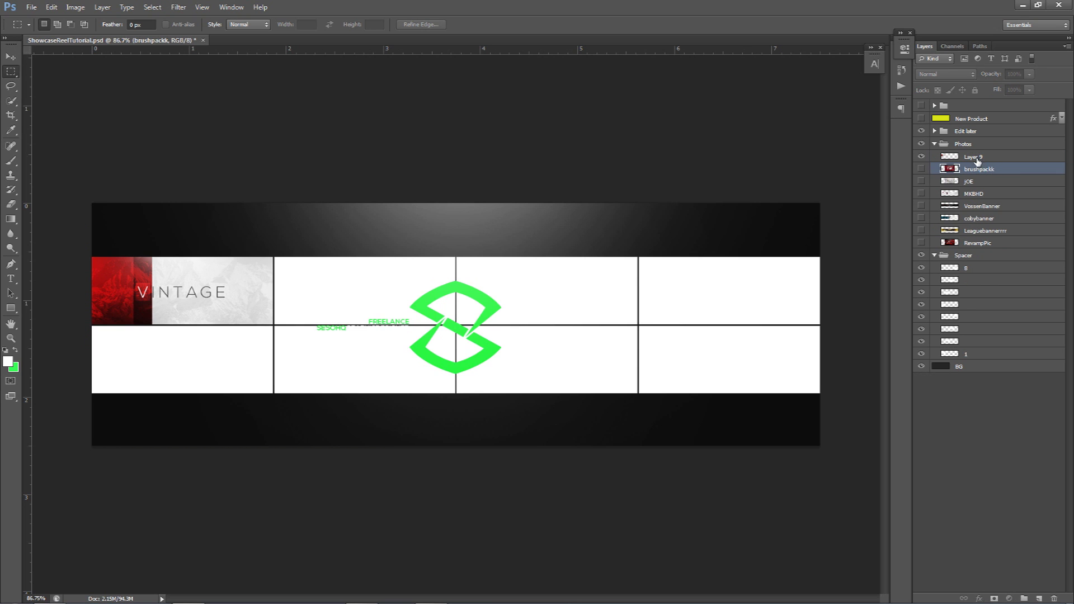
{"action": "double_click", "coordinate": [974, 157]}
{"action": "type", "text": "1"}
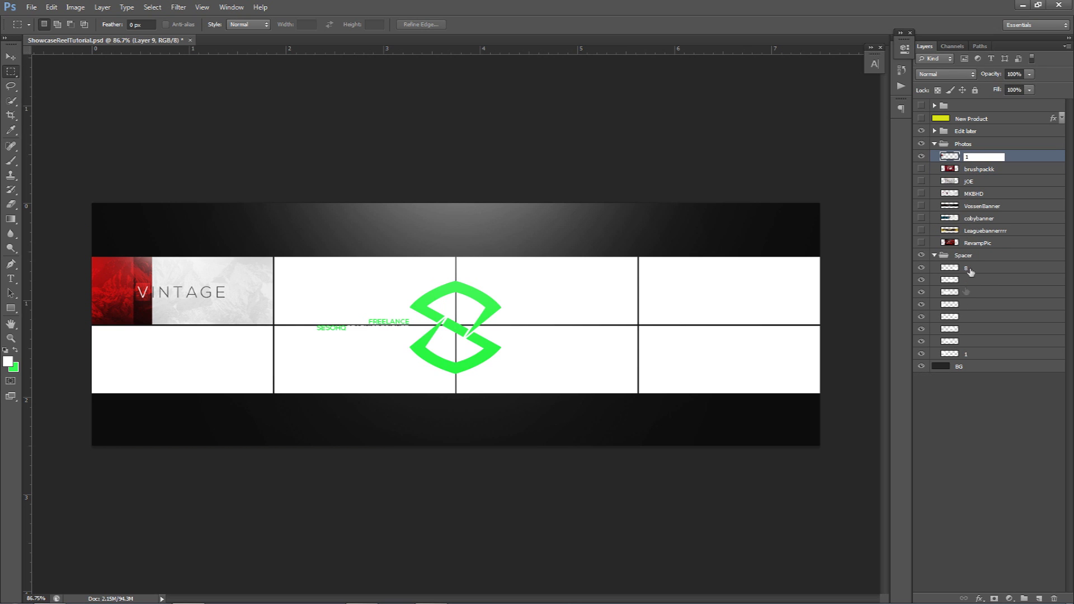
{"action": "key", "text": "Return"}
Step: Make the brushpackk photo visible and position its BRUSH PACK title over the second upper rectangle
{"action": "left_click", "coordinate": [922, 168]}
{"action": "left_click", "coordinate": [970, 169]}
{"action": "key", "text": "v"}
{"action": "mouse_move", "coordinate": [528, 337]}
{"action": "left_mouse_down"}
{"action": "mouse_move", "coordinate": [457, 449]}
{"action": "mouse_move", "coordinate": [493, 384]}
{"action": "mouse_move", "coordinate": [445, 303]}
{"action": "left_mouse_up"}
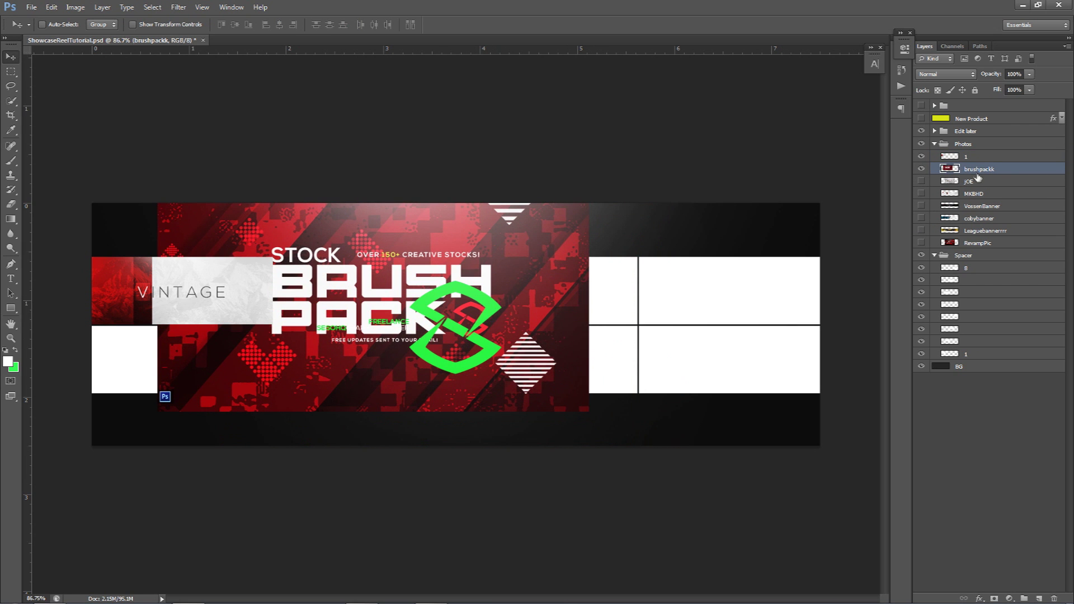
Step: Hide spacer 1 and crop the brushpackk photo to the second upper rectangle with Layer Via Cut, discarding the remainder
{"action": "left_click", "coordinate": [921, 353]}
{"action": "left_click", "coordinate": [949, 156], "text": "ctrl"}
{"action": "key", "text": "m"}
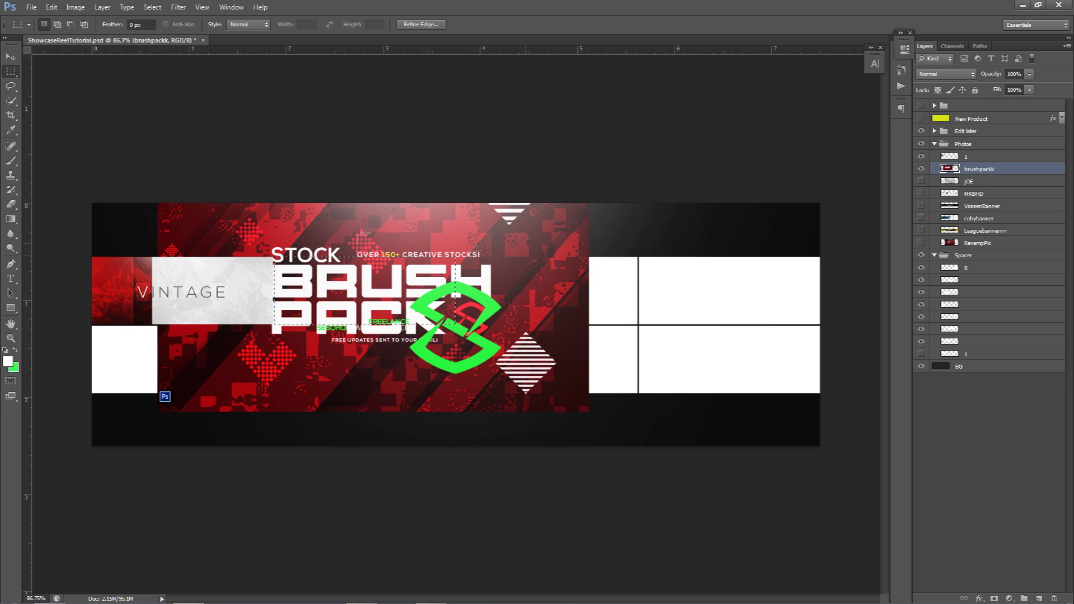
{"action": "right_click", "coordinate": [544, 261]}
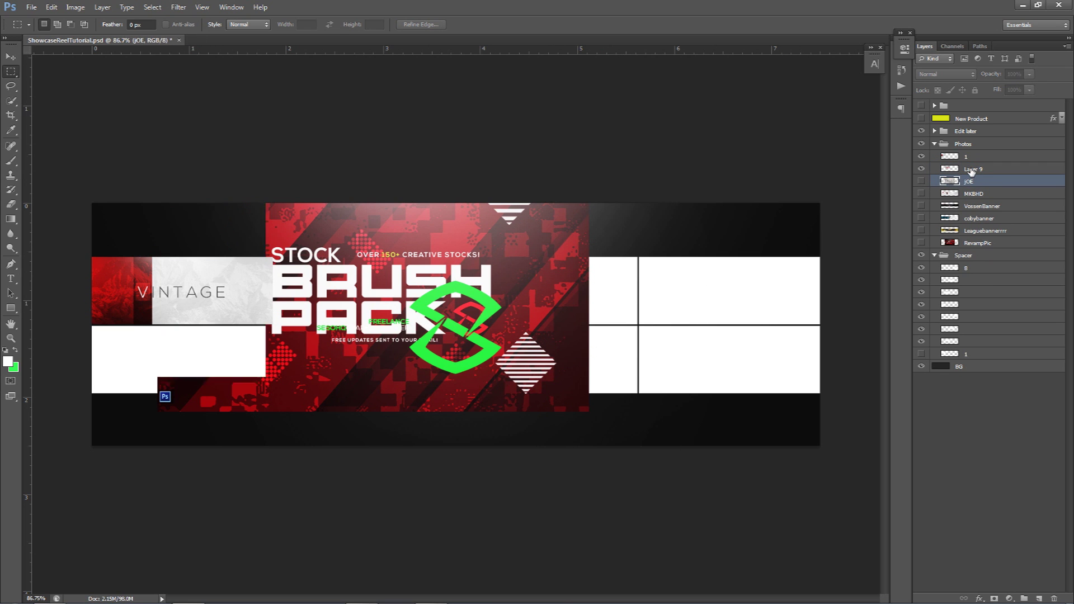
Step: Rename the cropped brush pack layer 2
{"action": "double_click", "coordinate": [972, 169]}
{"action": "type", "text": "2"}
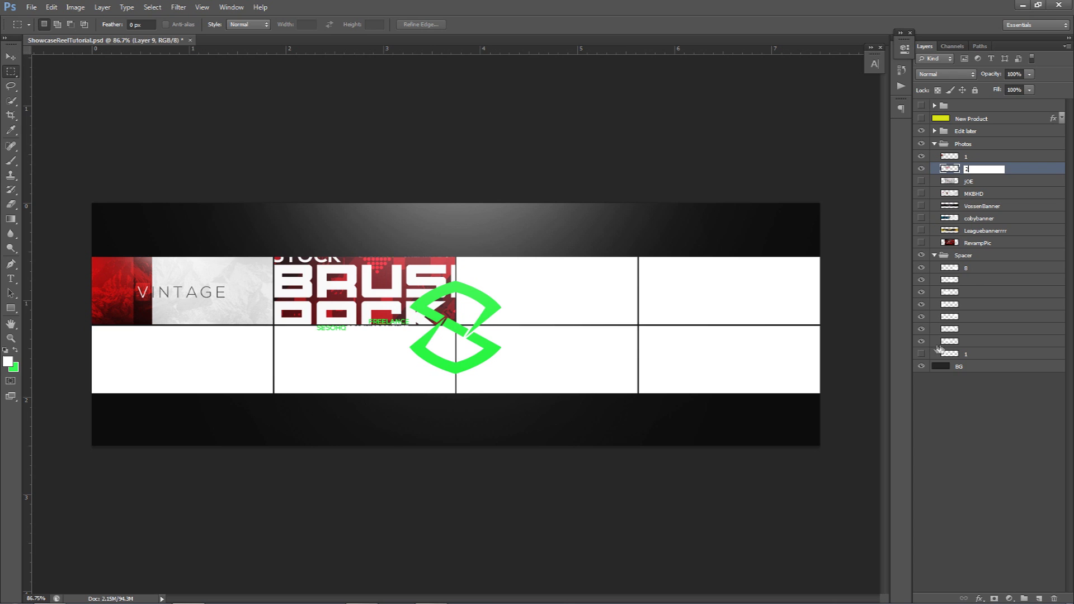
{"action": "key", "text": "Return"}
Step: Load the third upper rectangle's outline as a selection, show the jOE photo, and position its title over that rectangle without the selection active
{"action": "left_click", "coordinate": [949, 330], "text": "ctrl"}
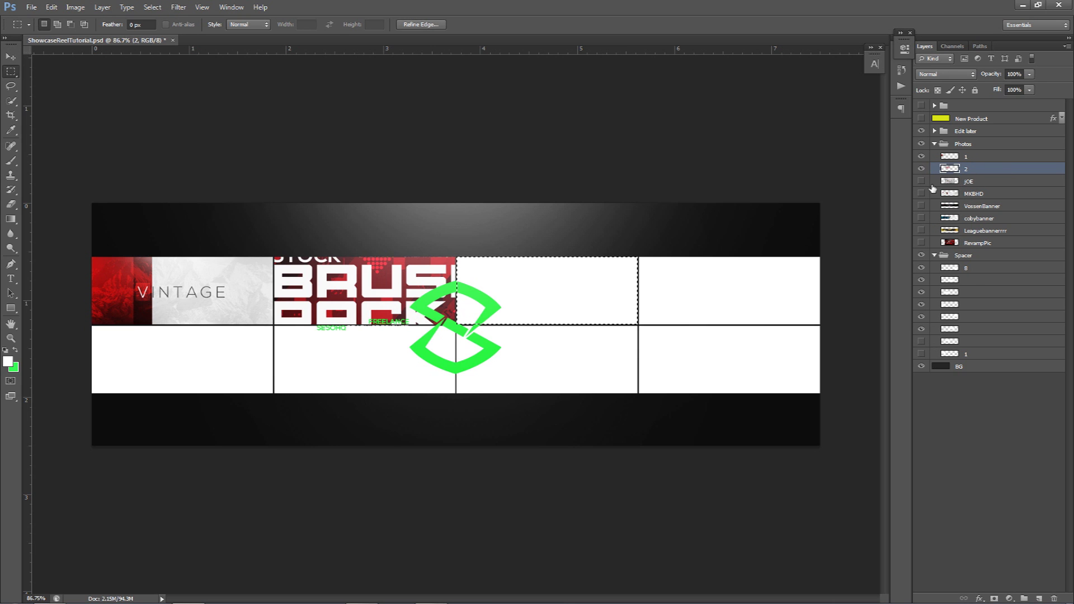
{"action": "left_click", "coordinate": [922, 181]}
{"action": "left_click", "coordinate": [968, 181]}
{"action": "key", "text": "v"}
{"action": "left_click_drag", "start_coordinate": [608, 257], "coordinate": [652, 367]}
{"action": "key", "text": "ctrl+z"}
{"action": "key", "text": "ctrl+d"}
{"action": "left_click_drag", "start_coordinate": [656, 289], "coordinate": [756, 260]}
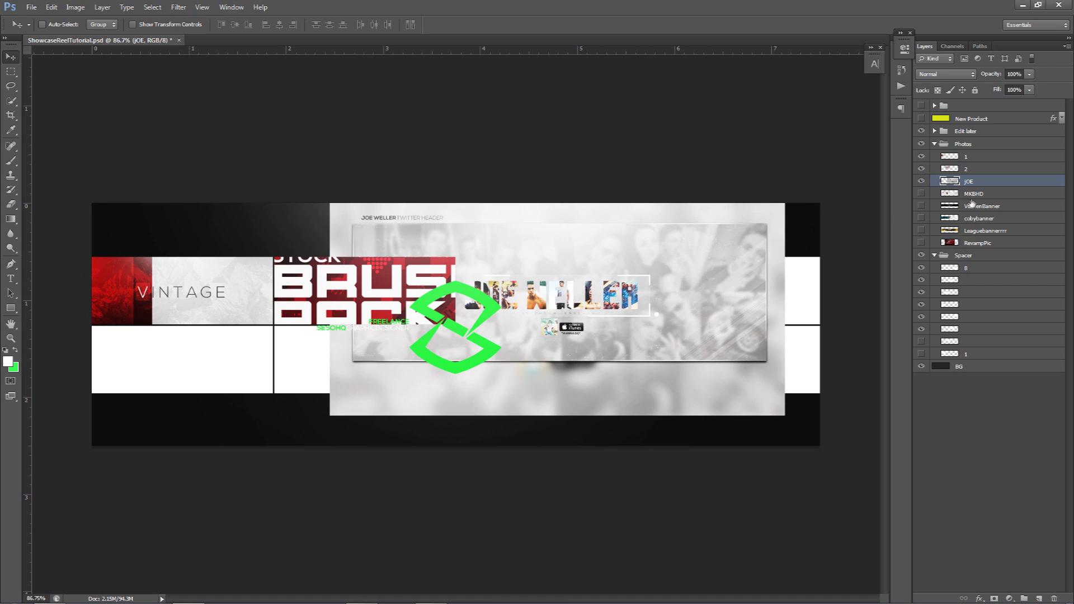
Step: Reselect the third rectangle's outline, cut the enclosed jOE area onto a new layer, and delete the leftover photo
{"action": "key", "text": "m"}
{"action": "key", "text": "ctrl+shift+d"}
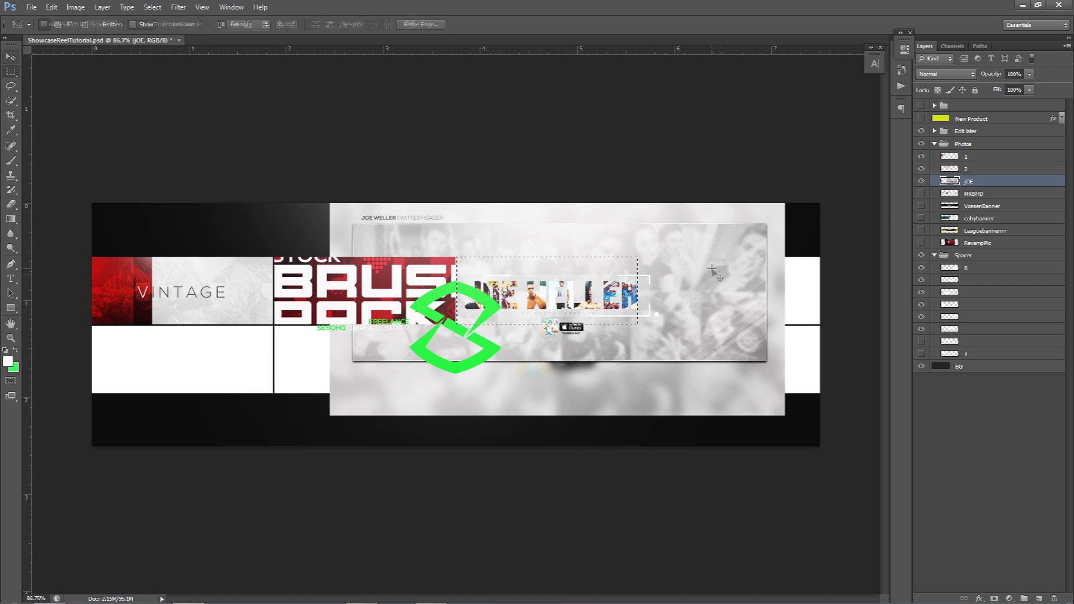
{"action": "right_click", "coordinate": [713, 269]}
{"action": "left_click", "coordinate": [769, 385]}
{"action": "key", "text": "v"}
{"action": "key", "text": "Delete"}
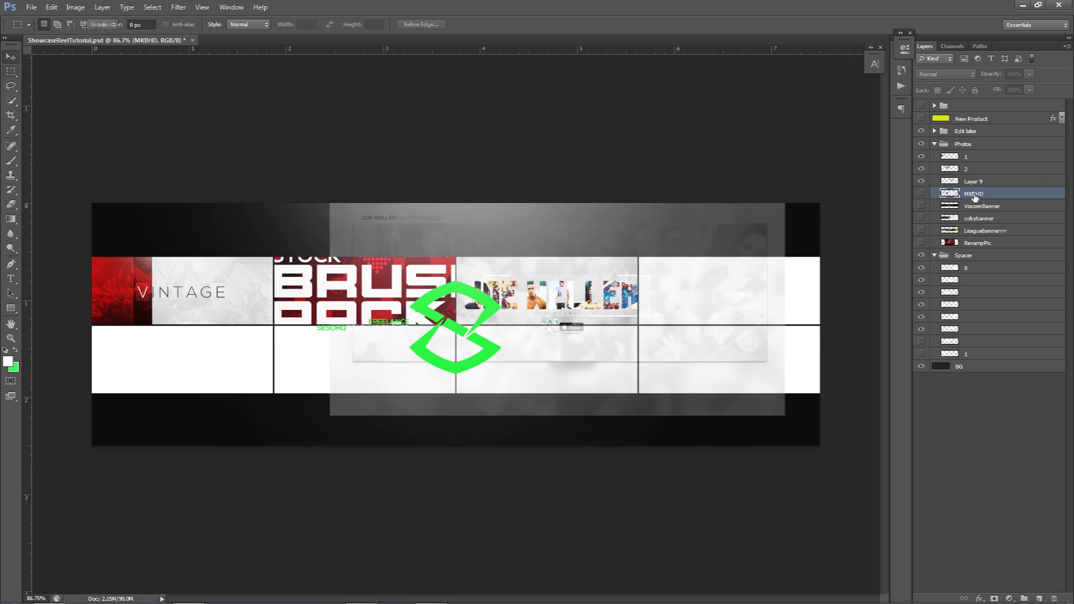
Step: Rename the cropped jOE layer 3
{"action": "double_click", "coordinate": [971, 183]}
{"action": "type", "text": "3"}
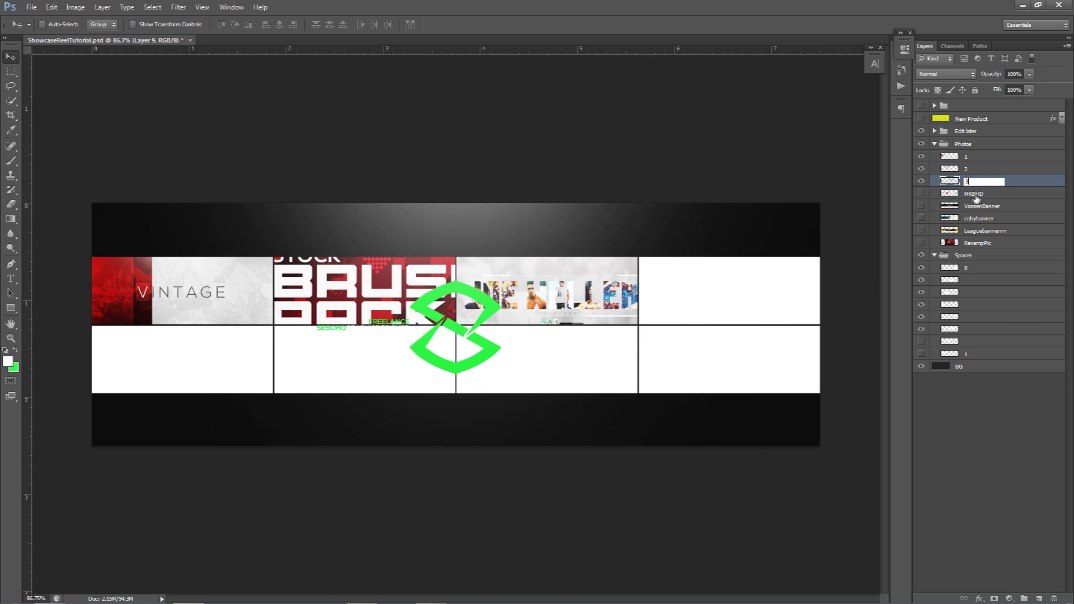
{"action": "left_click", "coordinate": [974, 194]}
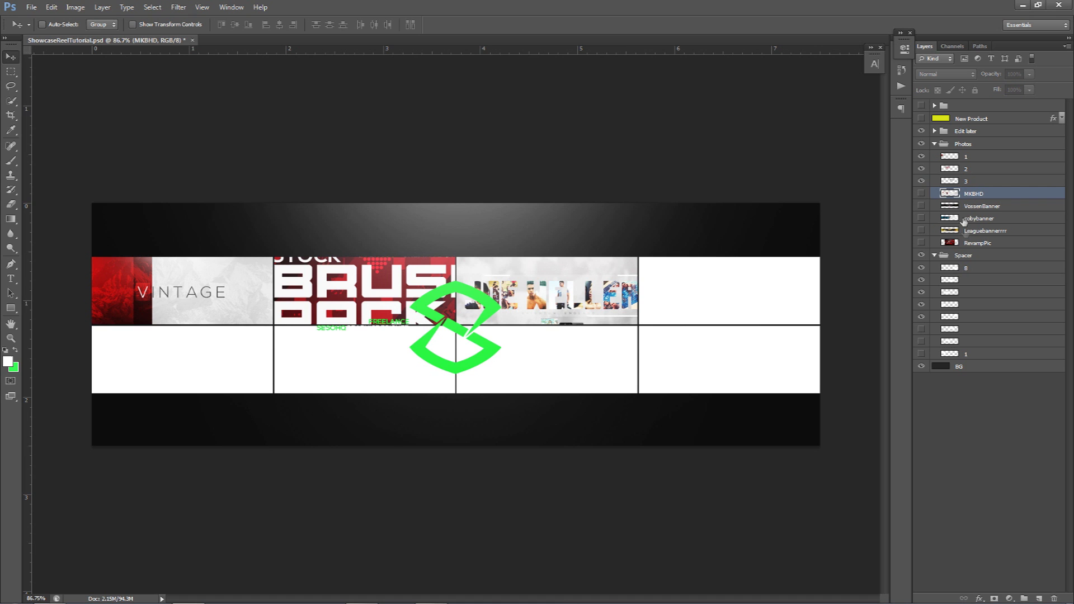
Step: Make the VossenBanner photo visible and position its title over the fourth upper rectangle
{"action": "left_click", "coordinate": [921, 206]}
{"action": "left_click", "coordinate": [966, 207]}
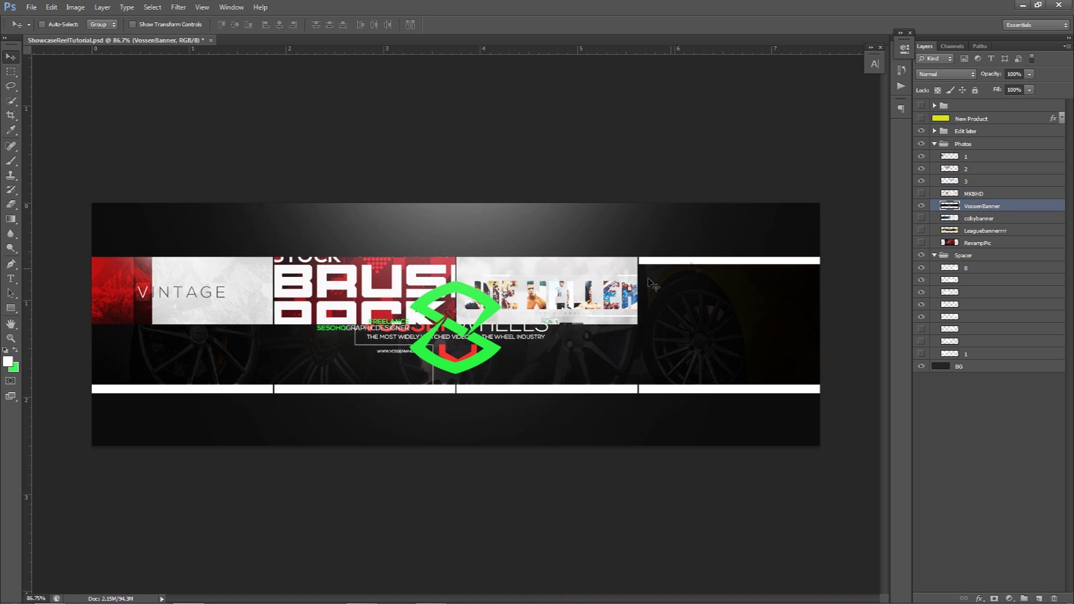
{"action": "left_click_drag", "start_coordinate": [538, 263], "coordinate": [835, 245]}
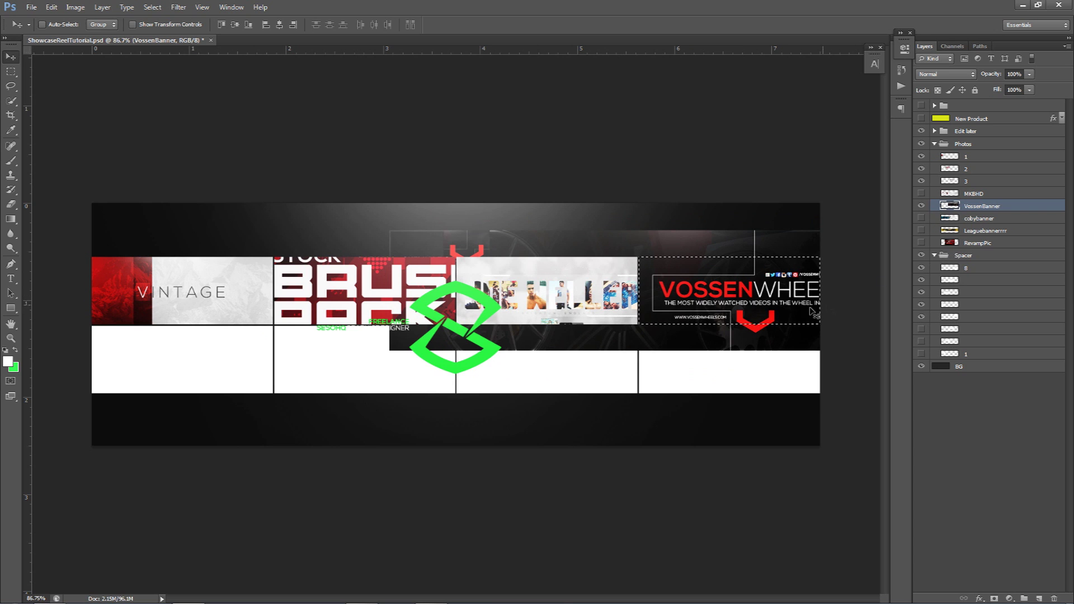
Step: Cut the VossenBanner area inside the fourth upper rectangle onto a new layer and delete the leftover photo
{"action": "key", "text": "m"}
{"action": "right_click", "coordinate": [720, 304]}
{"action": "left_click", "coordinate": [759, 408]}
{"action": "left_click", "coordinate": [982, 219]}
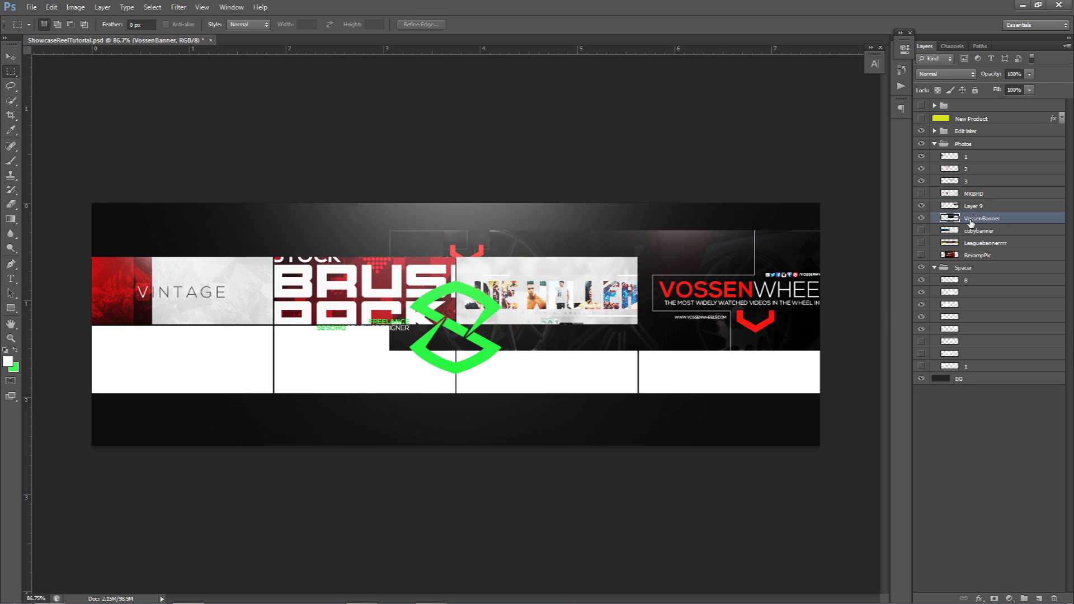
{"action": "key", "text": "Delete"}
Step: Rename the cropped Vossen layer 4 and place it directly above MKBHD in the Photos group
{"action": "double_click", "coordinate": [974, 206]}
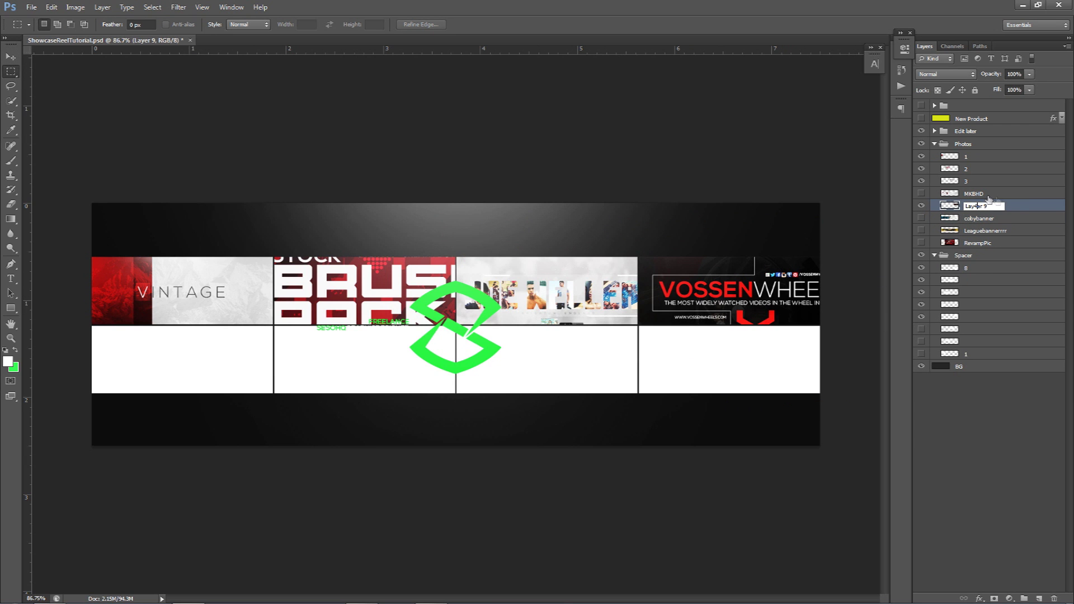
{"action": "type", "text": "4"}
{"action": "key", "text": "Return"}
{"action": "double_click", "coordinate": [1010, 208]}
{"action": "type", "text": "4"}
{"action": "key", "text": "Return"}
{"action": "double_click", "coordinate": [1001, 206]}
{"action": "left_click", "coordinate": [978, 156]}
{"action": "left_click_drag", "start_coordinate": [968, 194], "coordinate": [974, 208]}
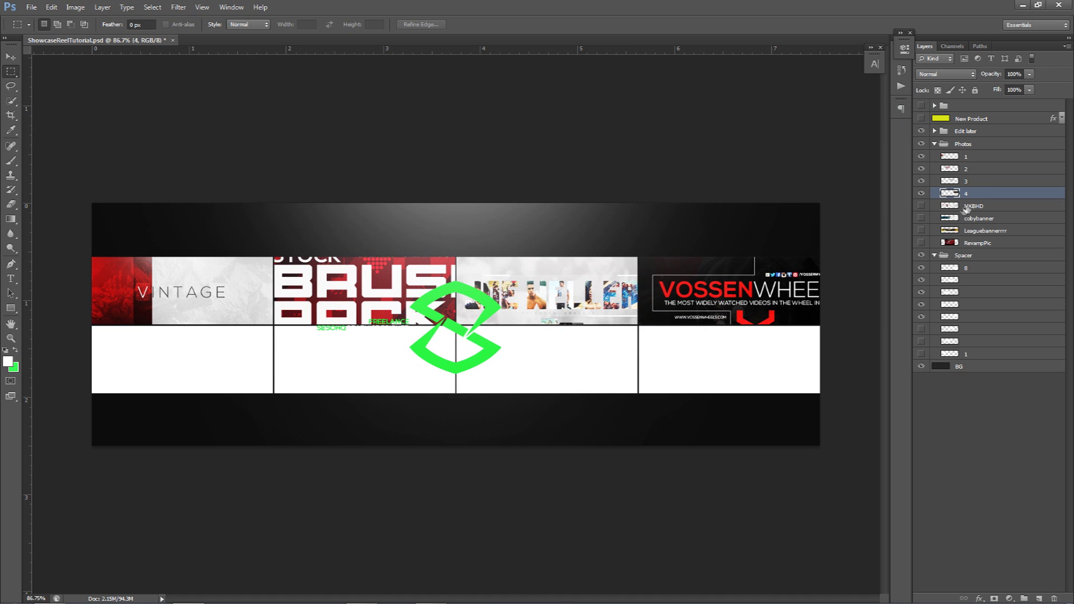
Step: Show the MKBHD photo and scale it down so its portrait and logo fit over the lower-left rectangle
{"action": "left_click", "coordinate": [974, 208]}
{"action": "left_click_drag", "start_coordinate": [481, 330], "coordinate": [325, 420]}
{"action": "key", "text": "ctrl+t"}
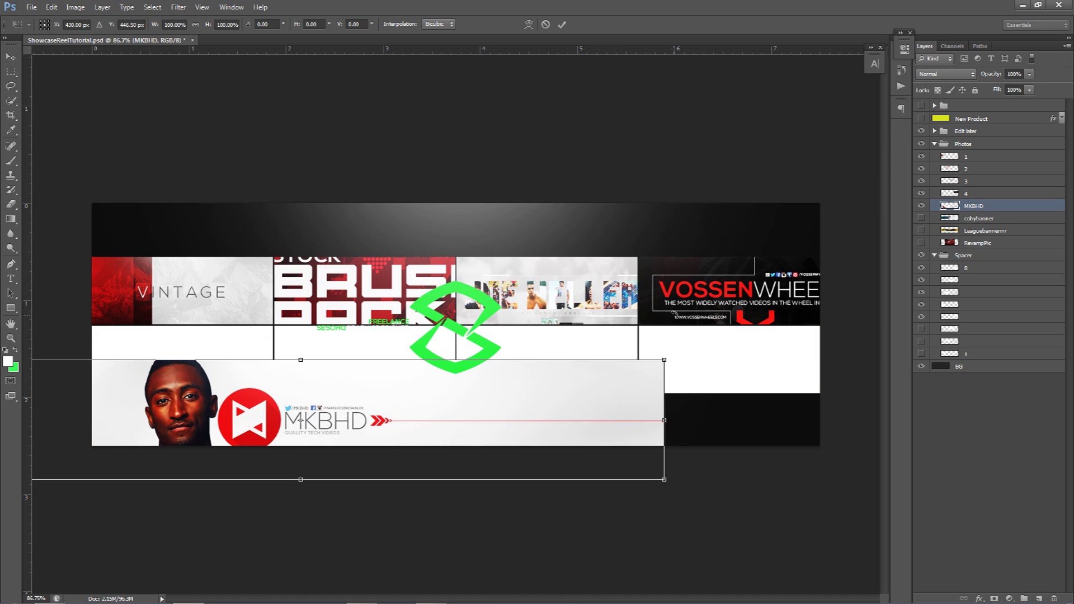
{"action": "left_click_drag", "start_coordinate": [664, 360], "coordinate": [414, 352]}
{"action": "key", "text": "Return"}
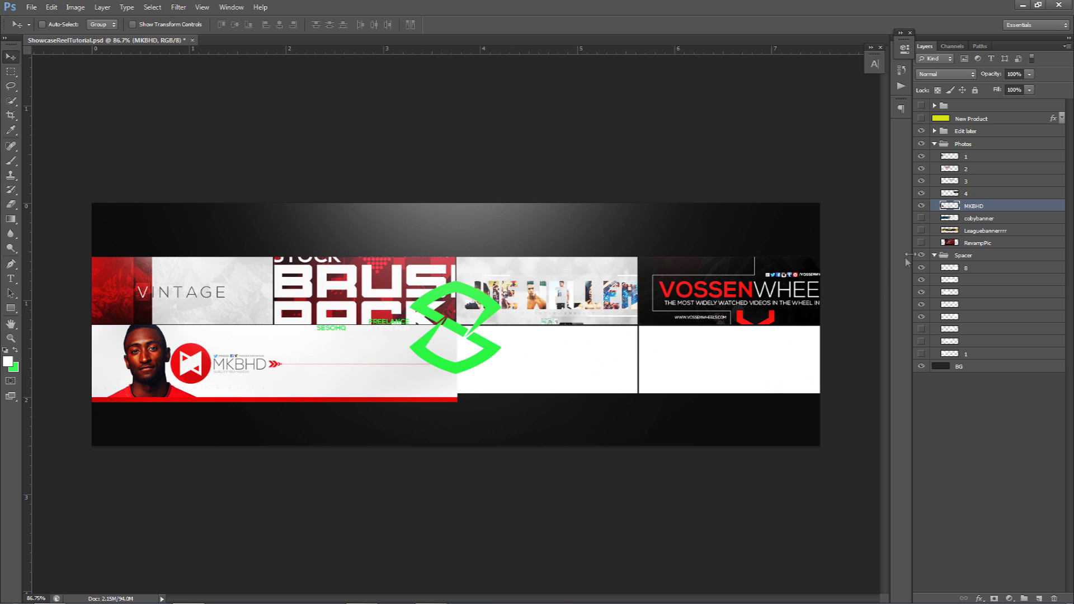
Step: Crop the MKBHD photo to the lower-left rectangle with Layer Via Cut, discarding the remainder, and name the piece 5
{"action": "left_click", "coordinate": [949, 292], "text": "ctrl"}
{"action": "key", "text": "m"}
{"action": "right_click", "coordinate": [712, 323]}
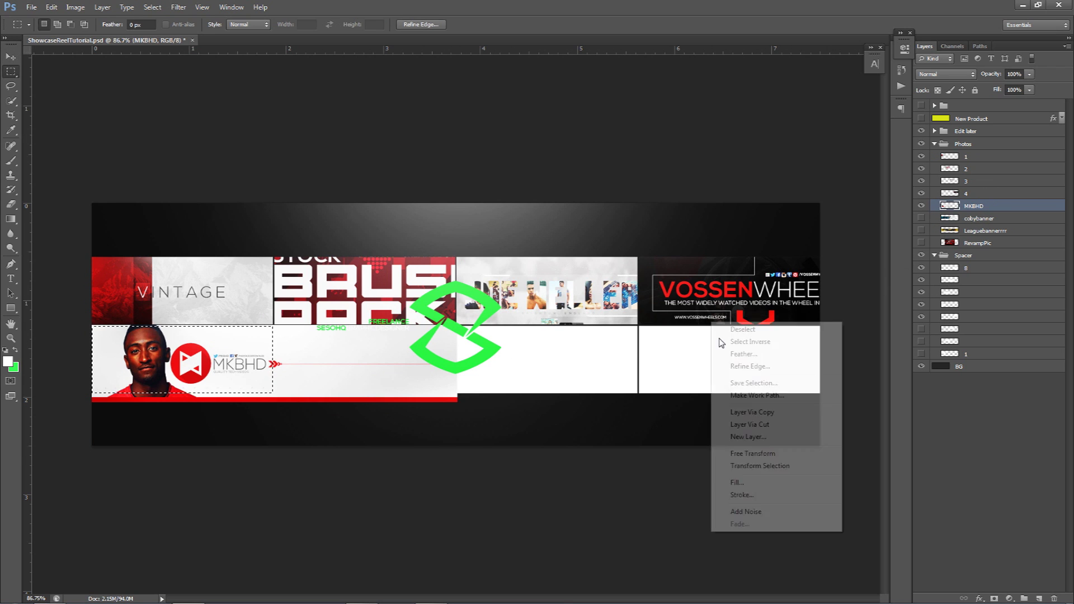
{"action": "left_click", "coordinate": [751, 425]}
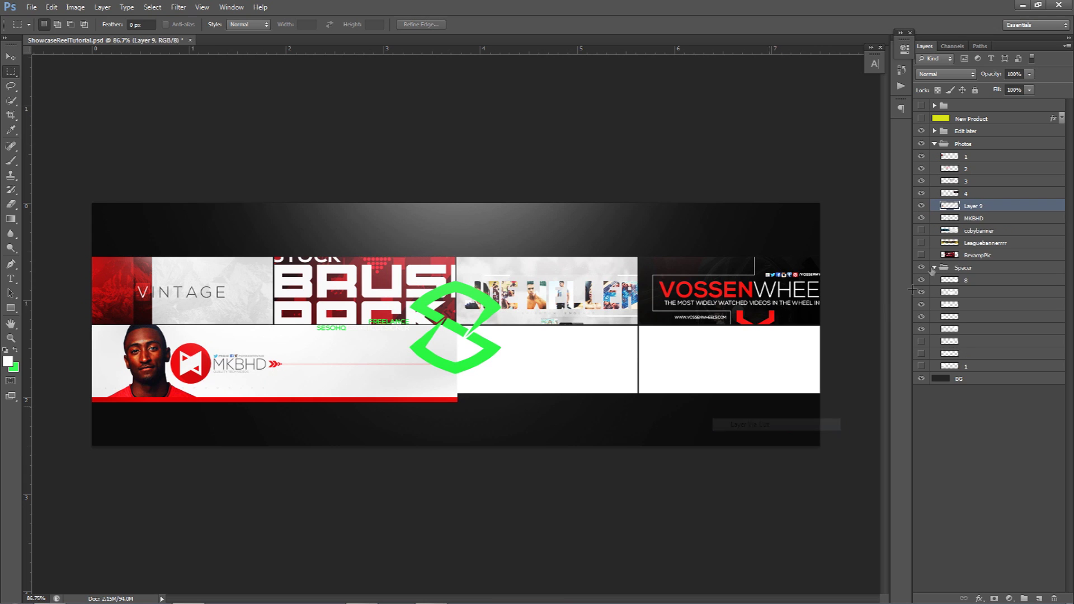
{"action": "double_click", "coordinate": [975, 206]}
{"action": "type", "text": "5"}
Step: Hide the fourth and fifth spacers and position the cobybanner photo, made visible, with its title over the second lower rectangle
{"action": "left_click", "coordinate": [921, 317]}
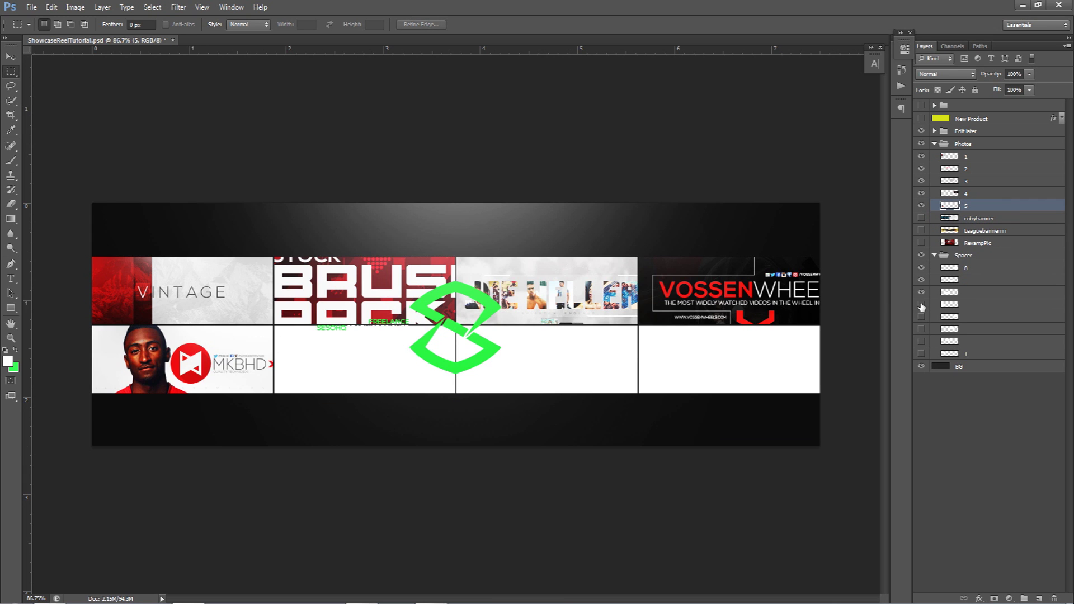
{"action": "left_click", "coordinate": [922, 305]}
{"action": "left_click", "coordinate": [921, 219]}
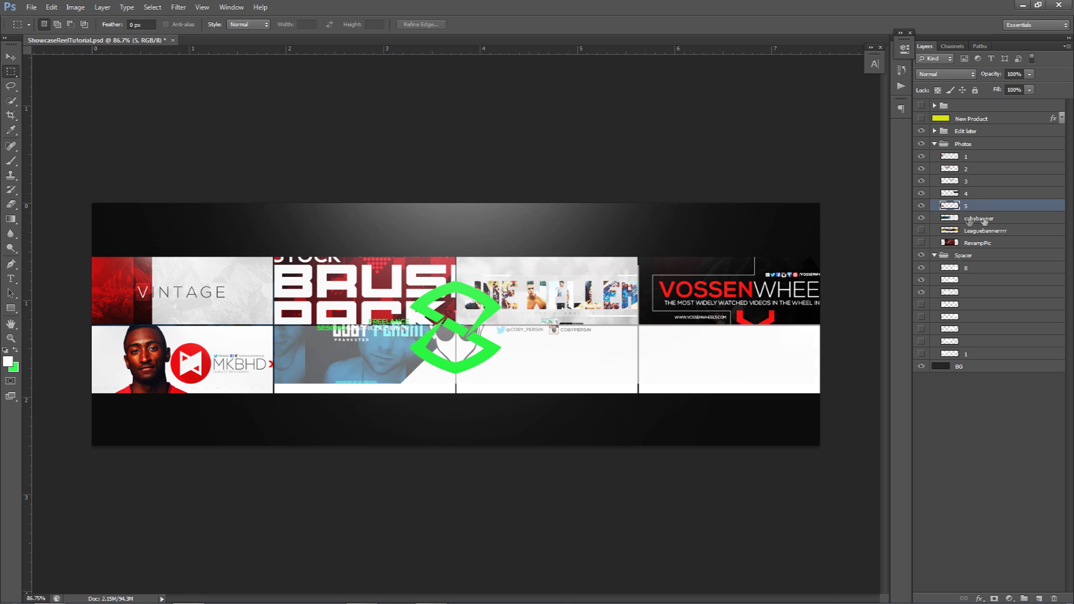
{"action": "left_click", "coordinate": [960, 219]}
{"action": "key", "text": "v"}
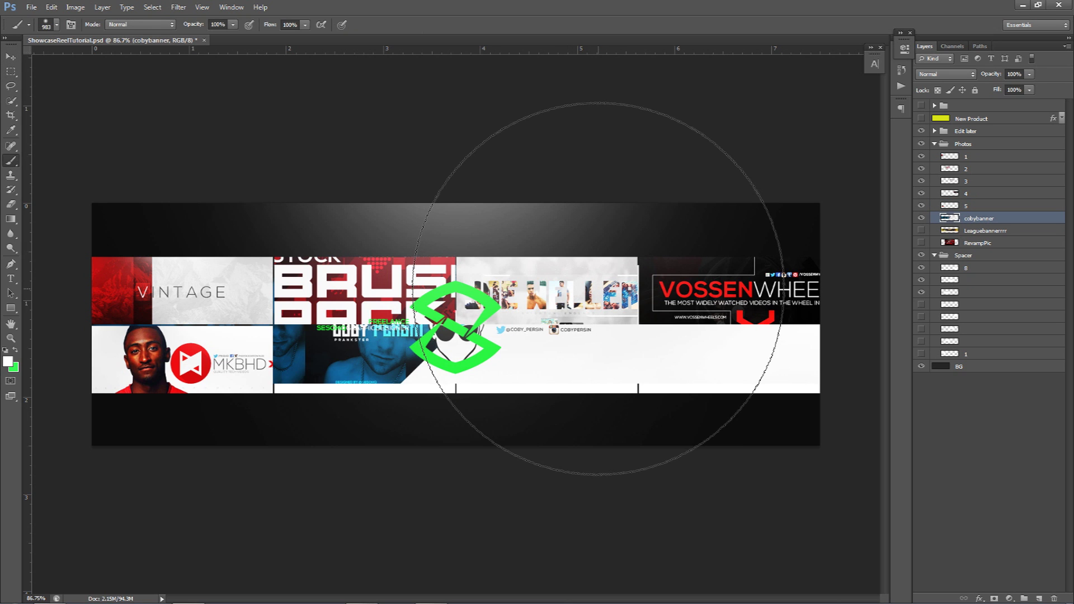
{"action": "left_click_drag", "start_coordinate": [566, 300], "coordinate": [549, 326]}
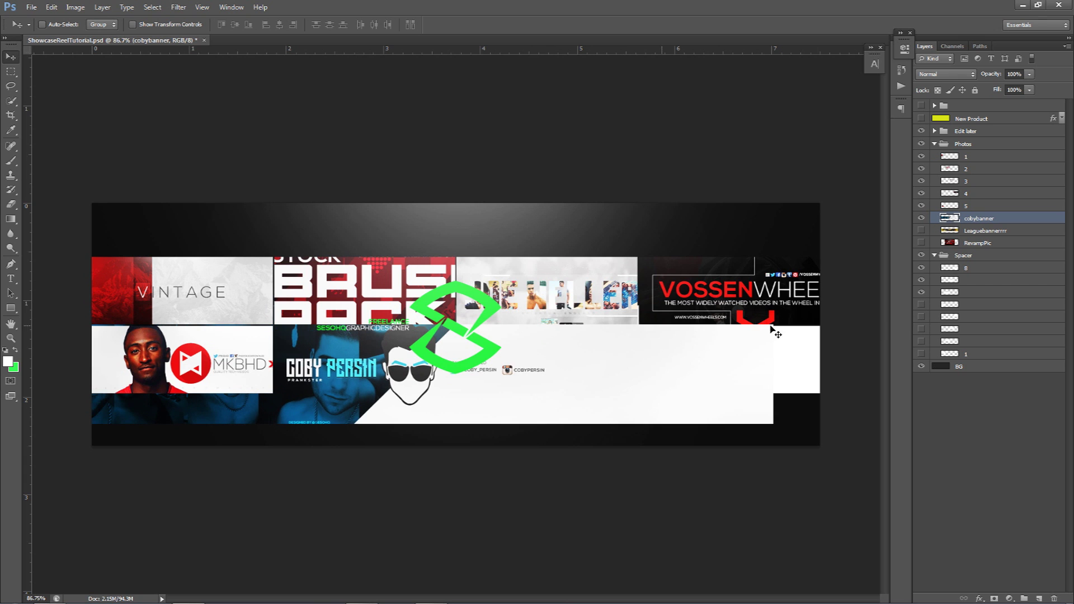
Step: Cut the cobybanner area inside the second lower rectangle onto a new layer and delete the leftover photo
{"action": "left_click", "coordinate": [949, 219], "text": "ctrl"}
{"action": "key", "text": "m"}
{"action": "right_click", "coordinate": [676, 296]}
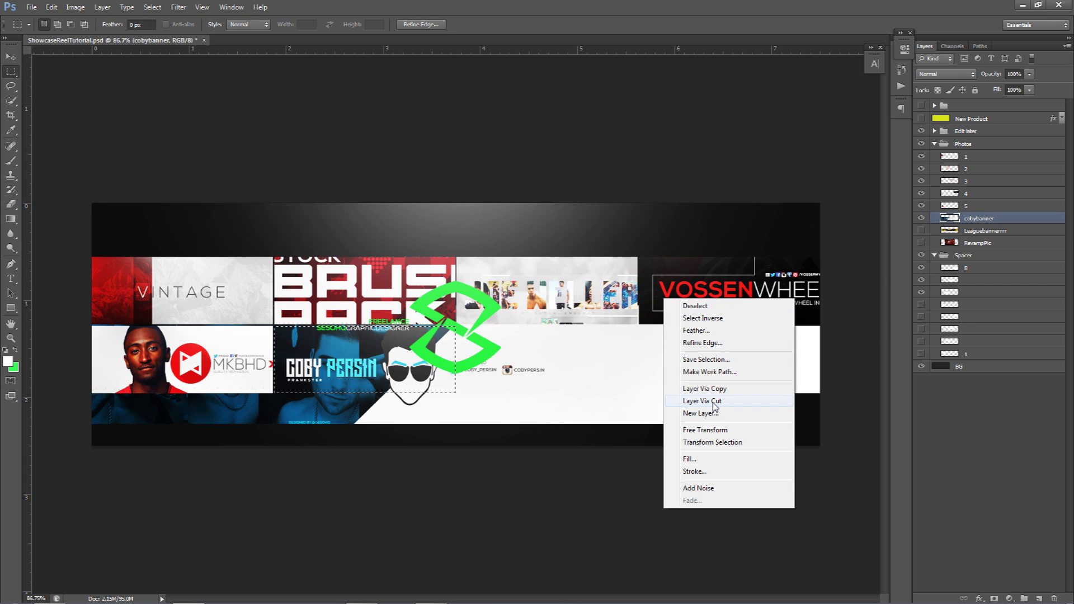
{"action": "left_click", "coordinate": [715, 402]}
{"action": "left_click", "coordinate": [979, 230]}
{"action": "key", "text": "Delete"}
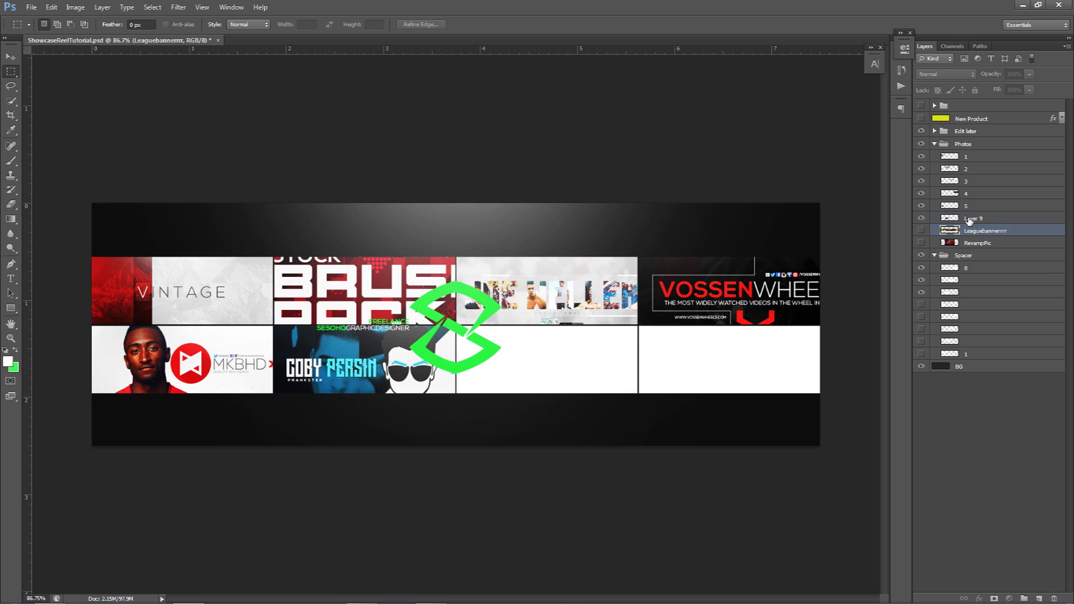